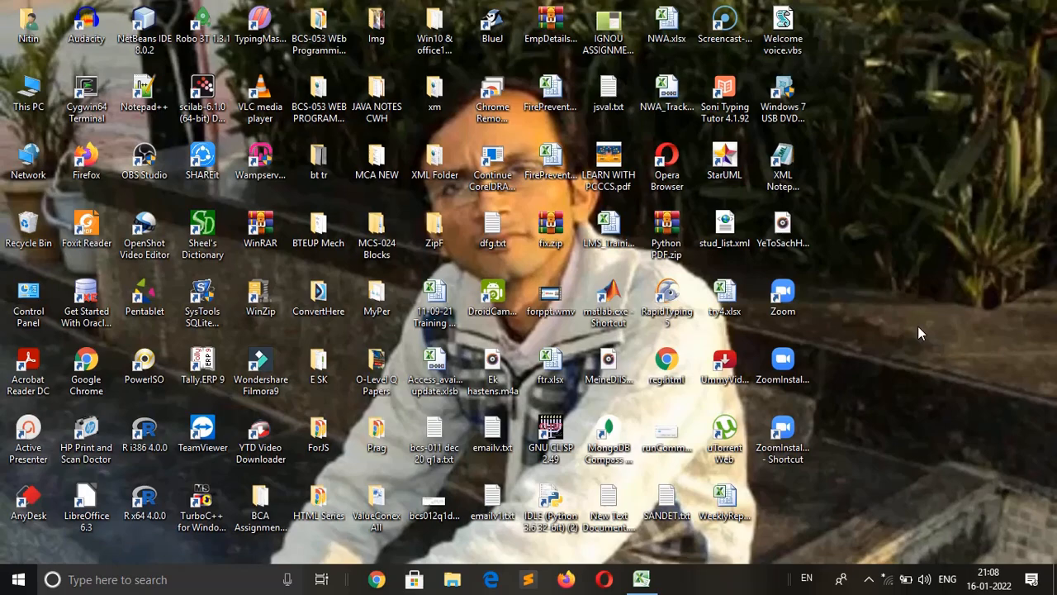
Step: Switch to the Excel workbook and review the customer table on Sheet1 and the student marks table on Sheet2
{"action": "left_click", "coordinate": [641, 579]}
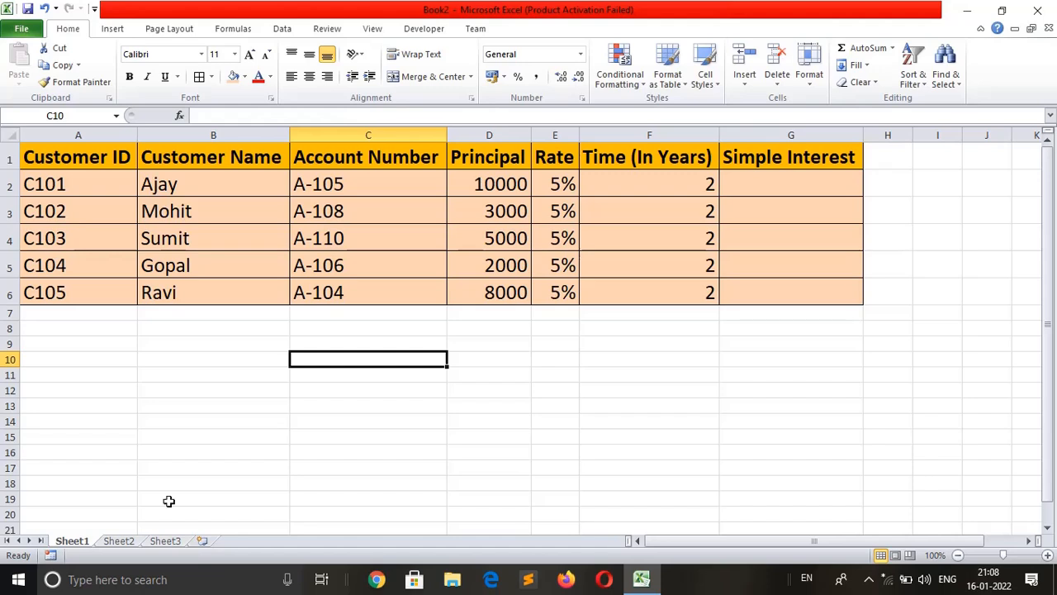
{"action": "left_click", "coordinate": [118, 542]}
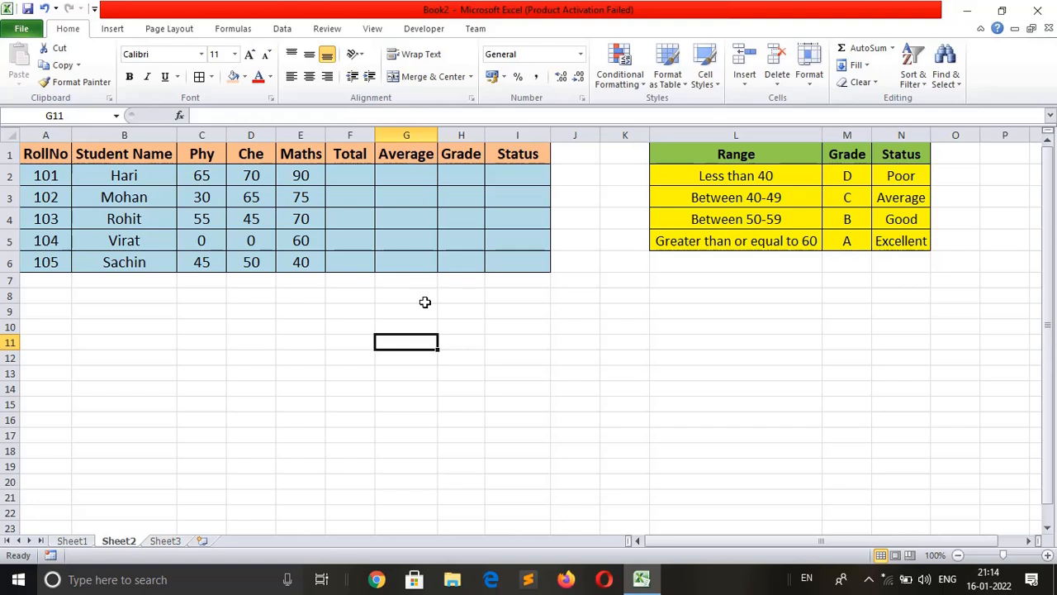
{"action": "left_click", "coordinate": [71, 541]}
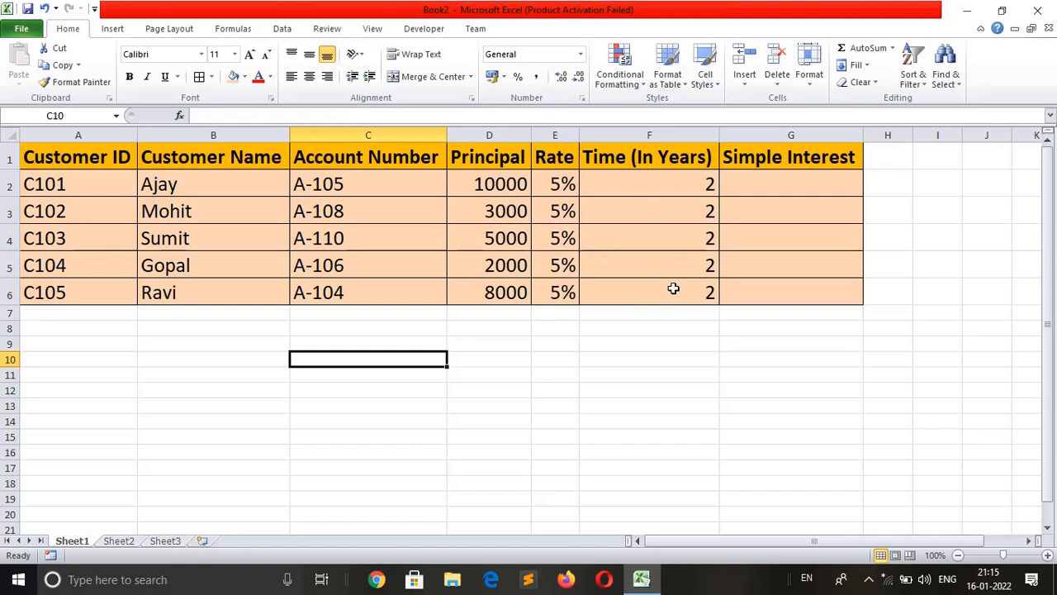
Step: Calculate the first customer's simple interest in G2 with the formula =D2*E2*F2
{"action": "left_click", "coordinate": [795, 181]}
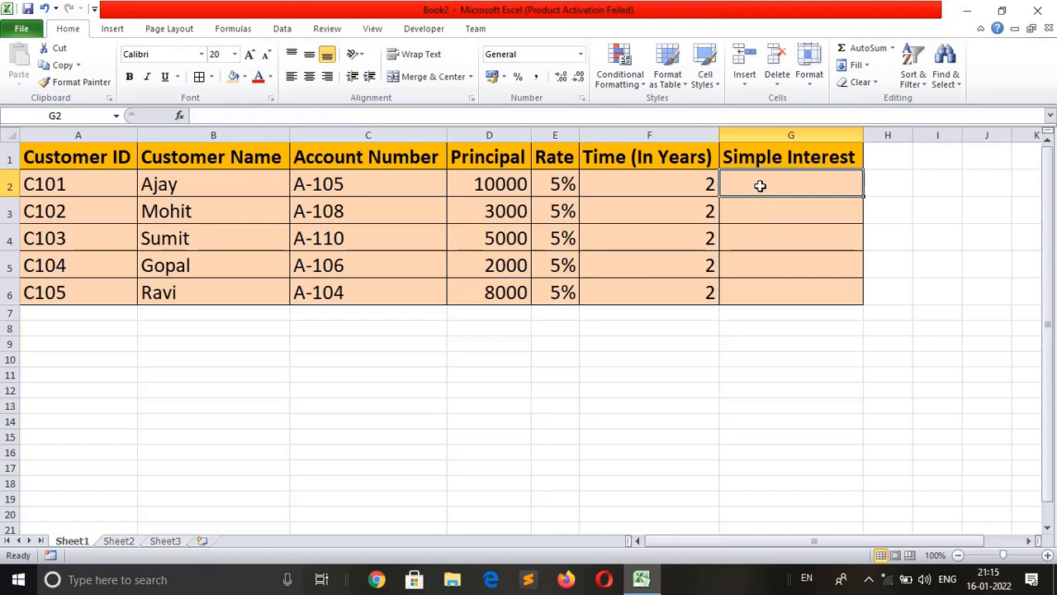
{"action": "type", "text": "="}
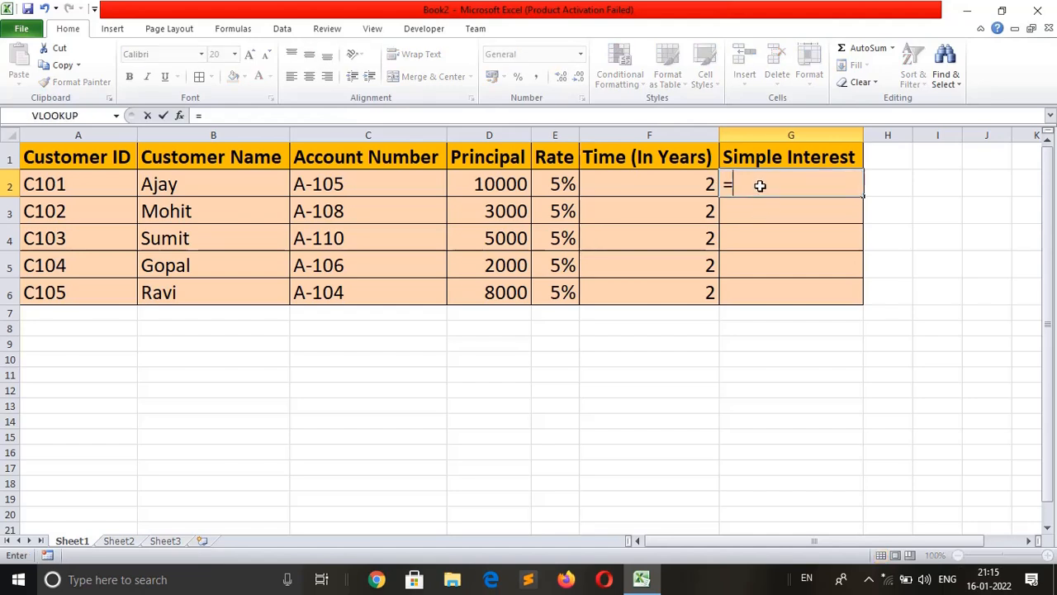
{"action": "left_click", "coordinate": [492, 183]}
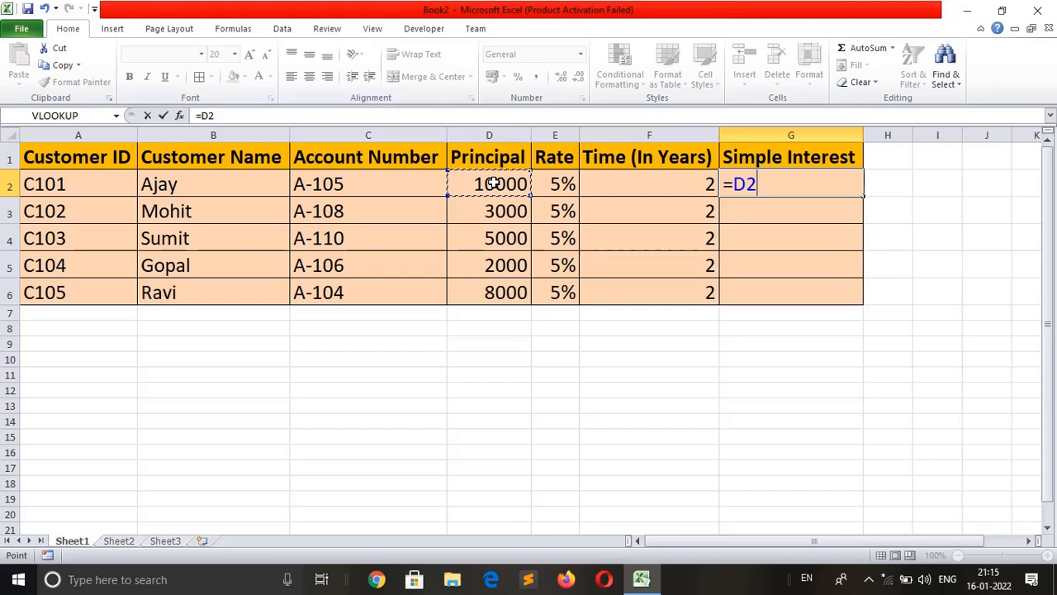
{"action": "type", "text": "*"}
{"action": "left_click", "coordinate": [561, 180]}
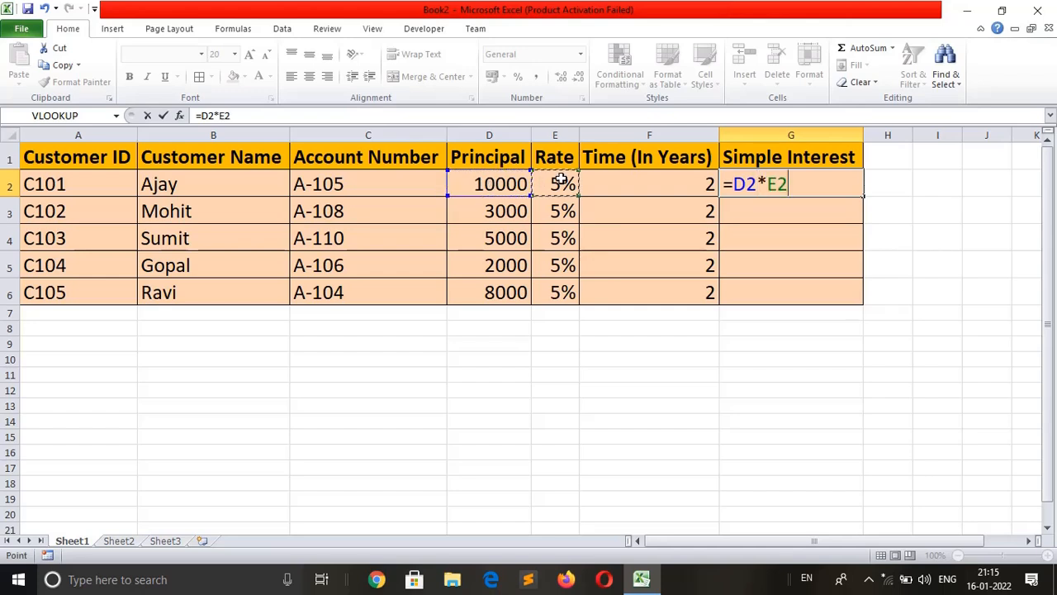
{"action": "type", "text": "*"}
{"action": "left_click", "coordinate": [624, 187]}
{"action": "key", "text": "Return"}
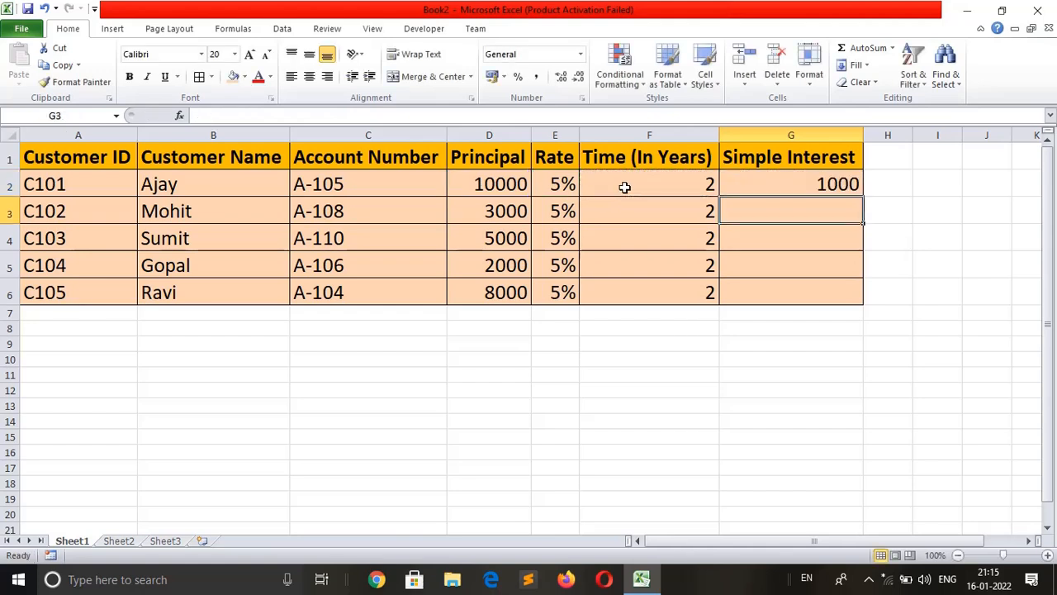
Step: Fill the simple interest formula from G2 down through G6 and check the formula in the last row
{"action": "left_click", "coordinate": [829, 181]}
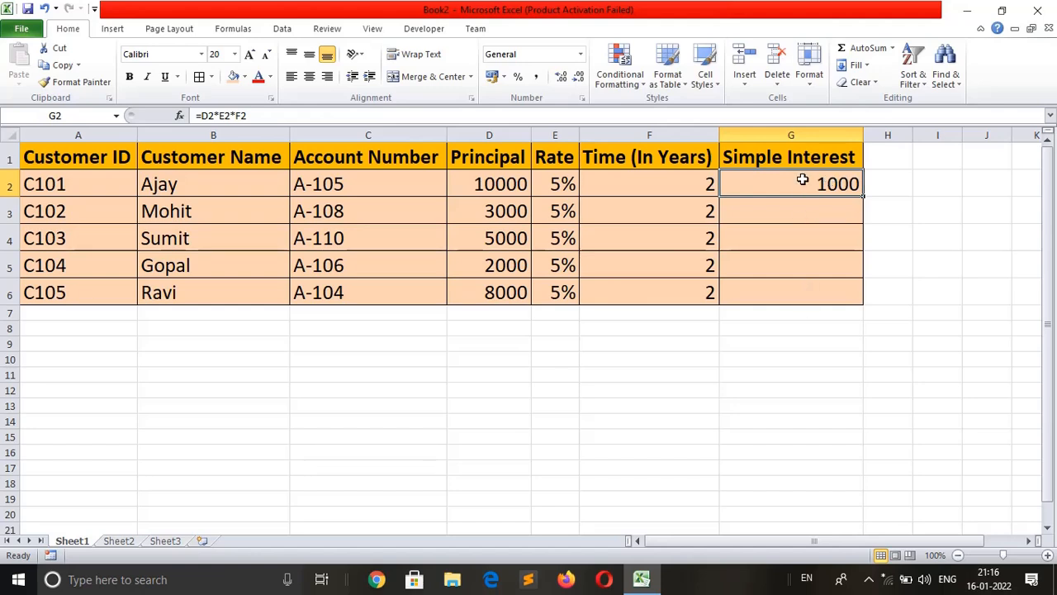
{"action": "key", "text": "shift+Down"}
{"action": "key", "text": "shift+Down"}
{"action": "key", "text": "shift+Down"}
{"action": "key", "text": "shift+Down"}
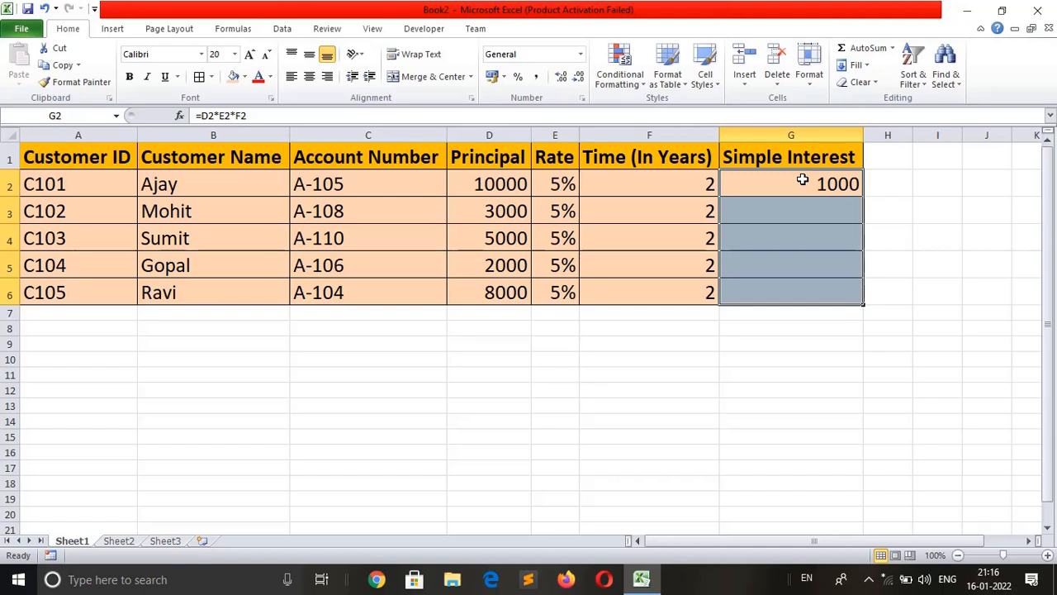
{"action": "key", "text": "ctrl+d"}
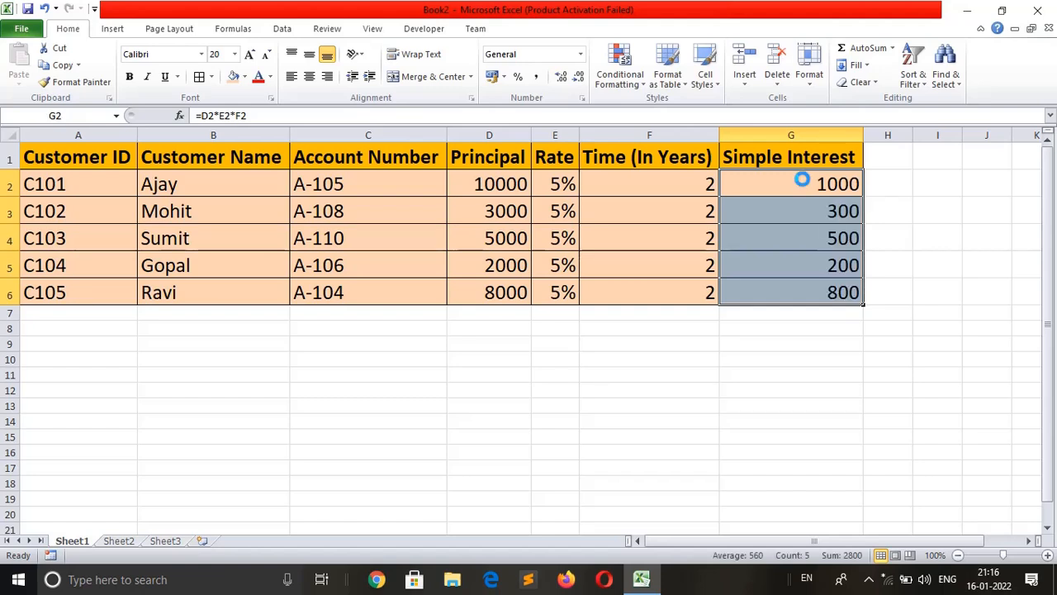
{"action": "left_click", "coordinate": [818, 330]}
{"action": "left_click", "coordinate": [798, 285]}
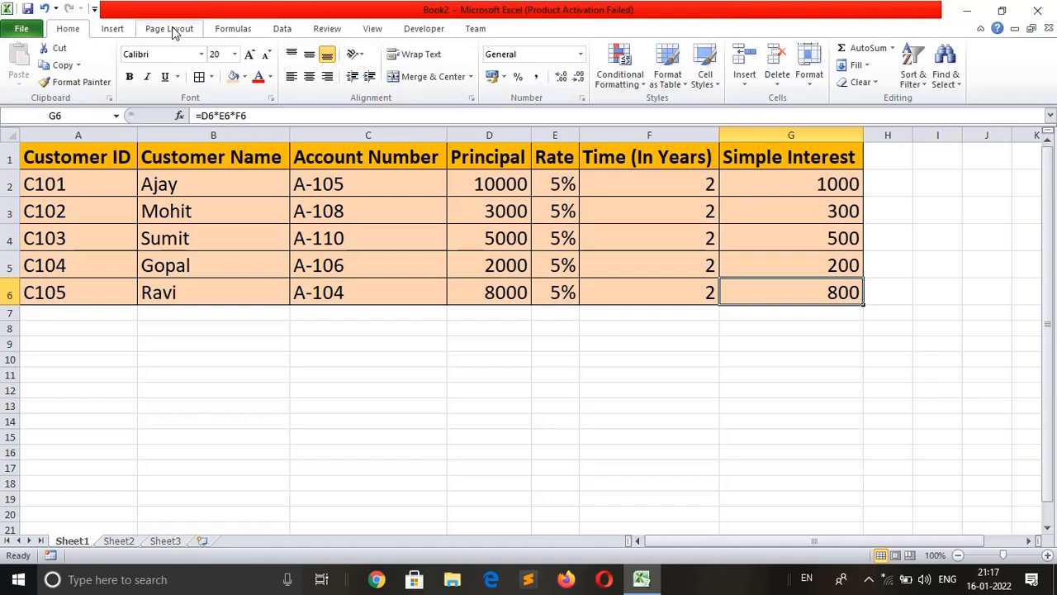
{"action": "scroll", "coordinate": [172, 30], "scroll_direction": "down", "scroll_amount": 1}
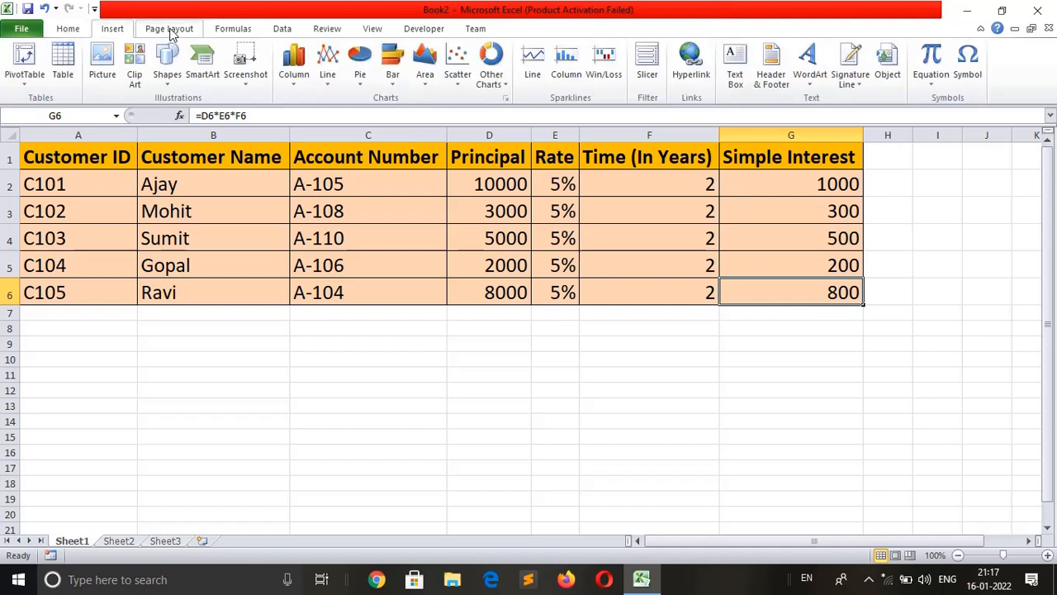
{"action": "left_click", "coordinate": [225, 29]}
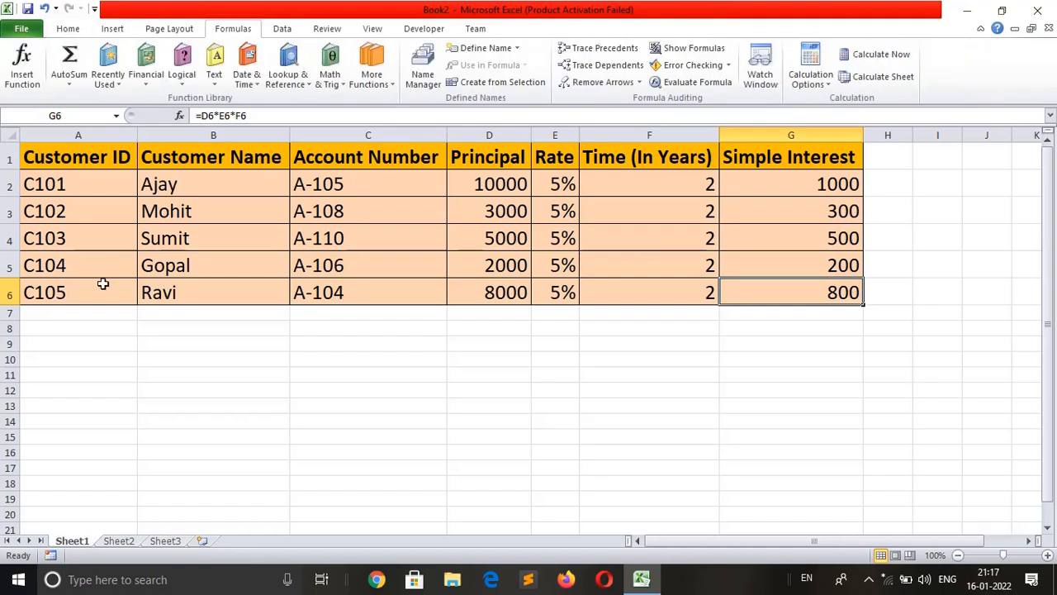
{"action": "left_click", "coordinate": [95, 10]}
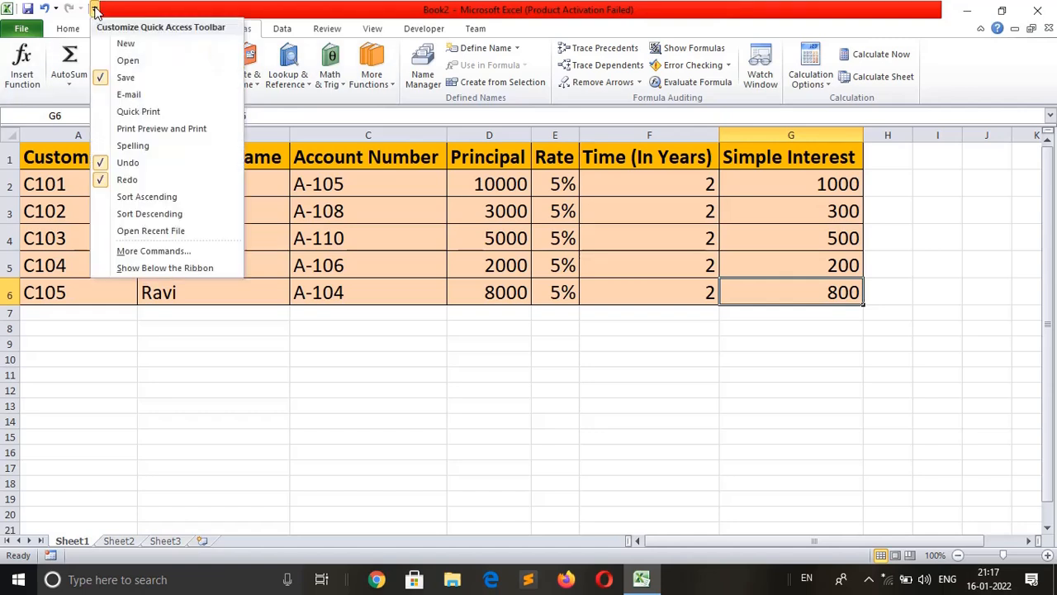
{"action": "left_click", "coordinate": [155, 253]}
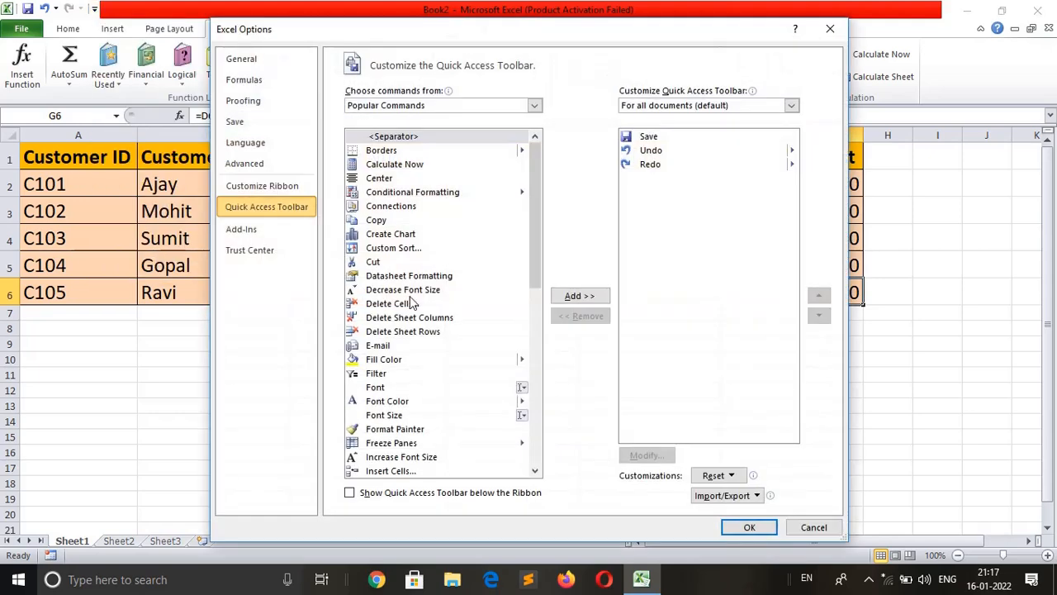
{"action": "left_click", "coordinate": [829, 30]}
Step: Add the Form... command from All Commands to the Quick Access Toolbar through Excel Options
{"action": "left_click", "coordinate": [21, 30]}
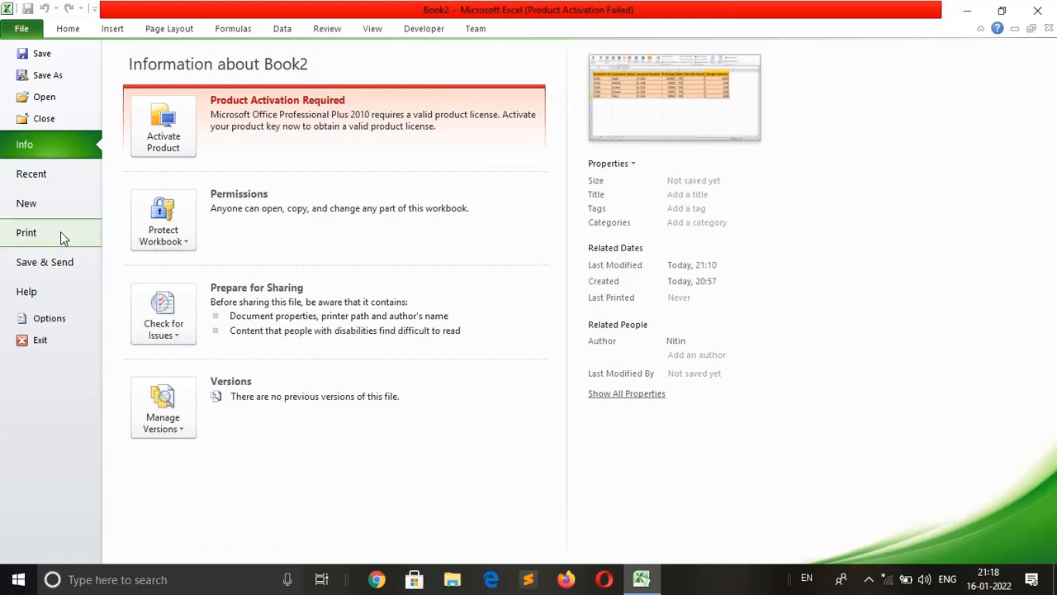
{"action": "left_click", "coordinate": [59, 326]}
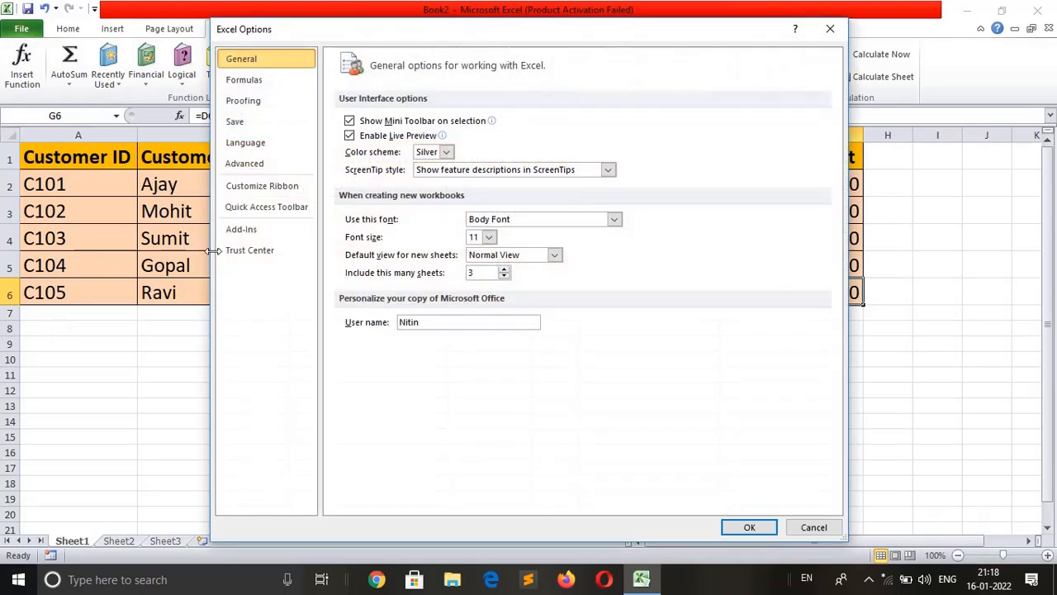
{"action": "left_click", "coordinate": [273, 208]}
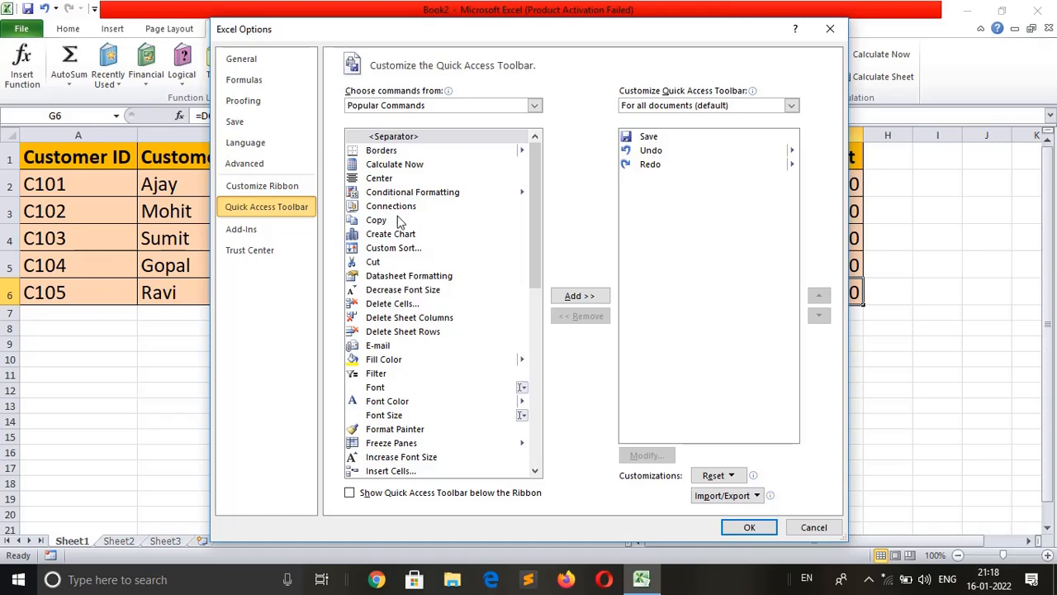
{"action": "left_click", "coordinate": [535, 108]}
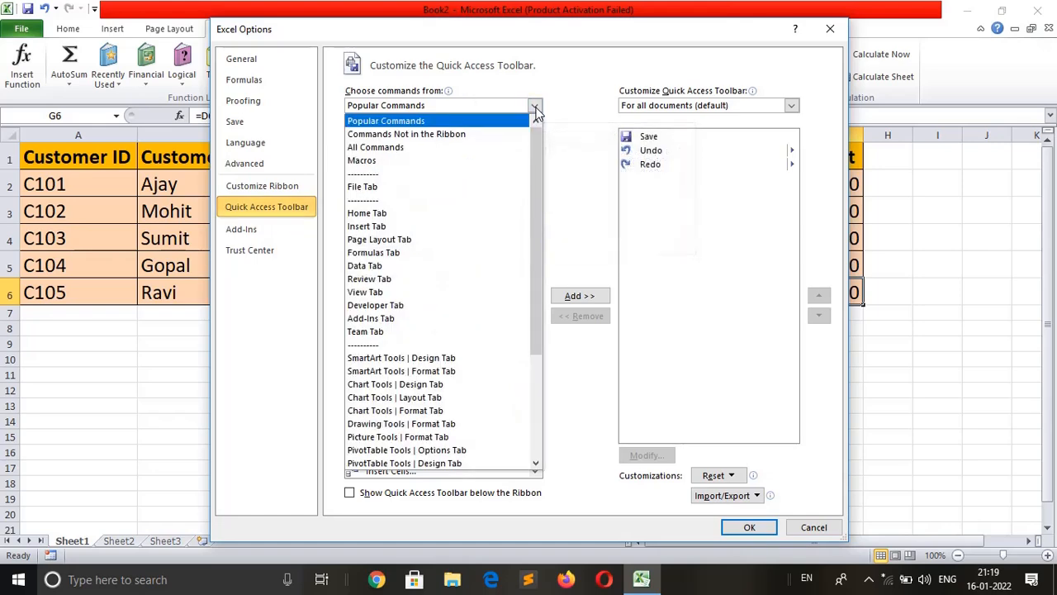
{"action": "left_click", "coordinate": [441, 148]}
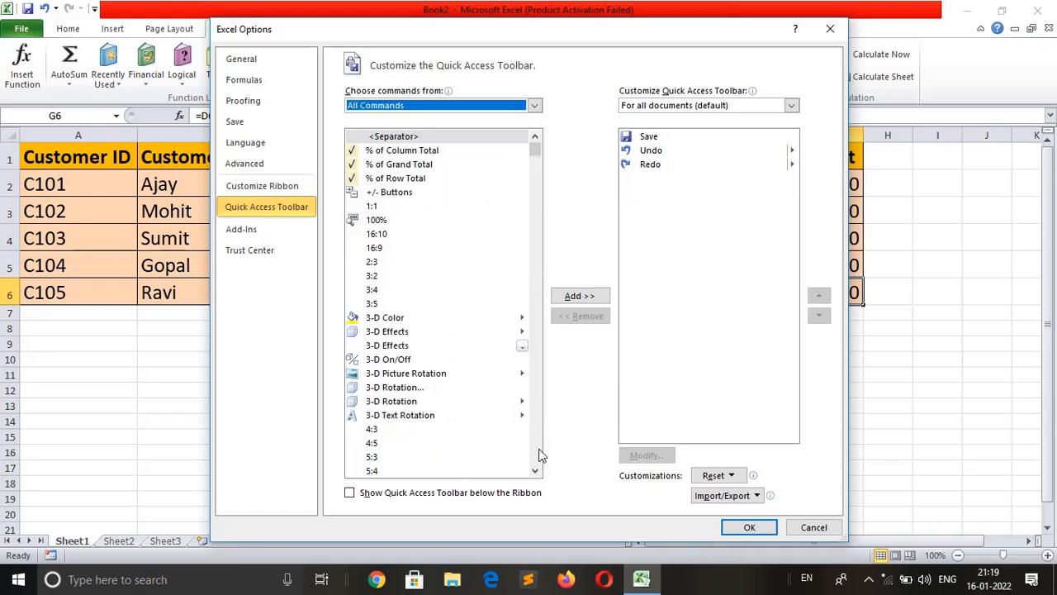
{"action": "scroll", "coordinate": [539, 455], "scroll_direction": "down", "scroll_amount": 20}
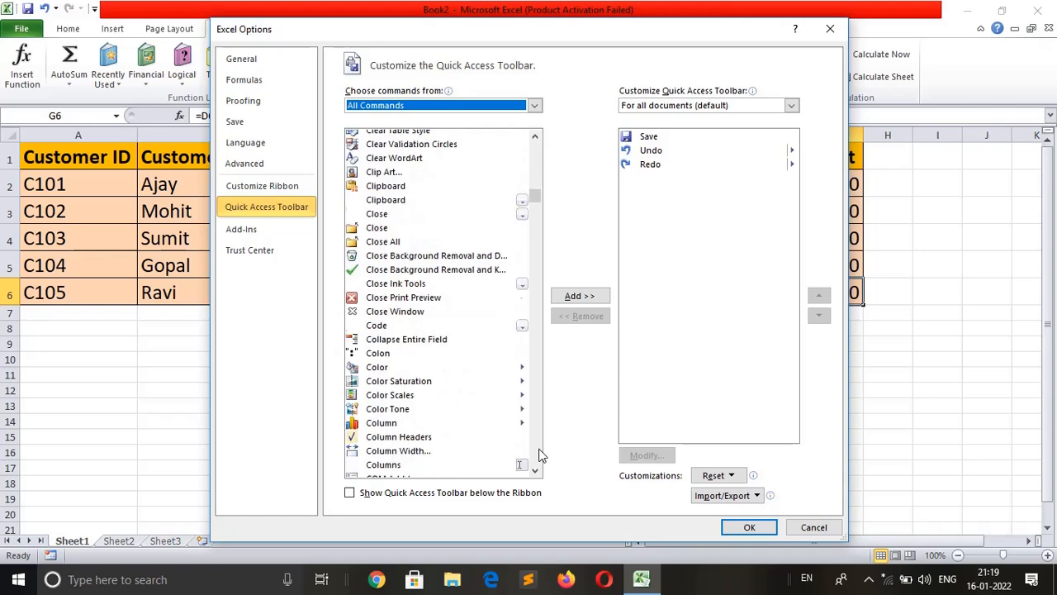
{"action": "scroll", "coordinate": [538, 455], "scroll_direction": "down", "scroll_amount": 20}
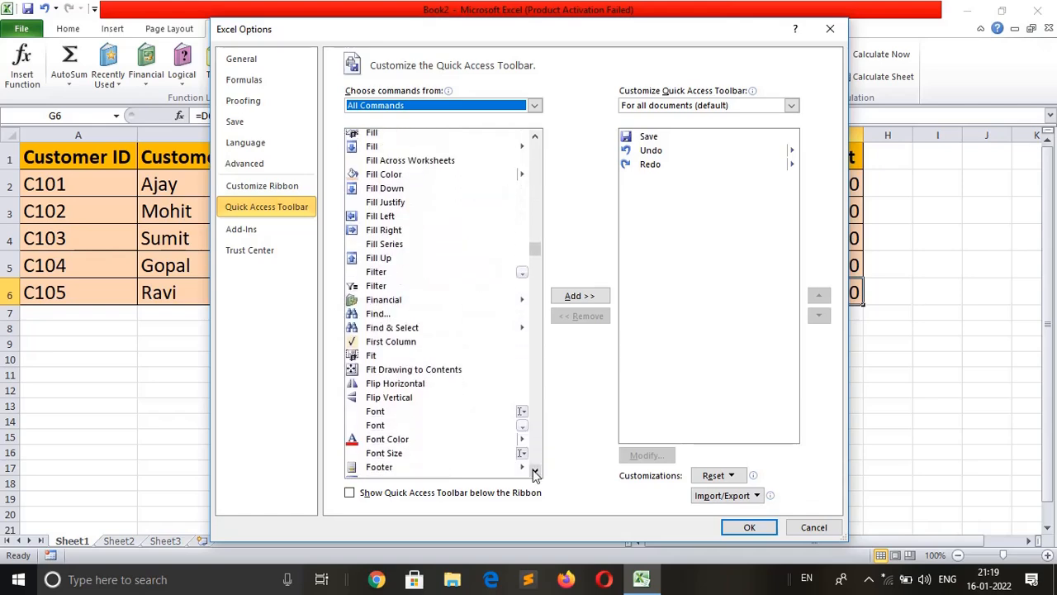
{"action": "scroll", "coordinate": [535, 473], "scroll_direction": "down", "scroll_amount": 5}
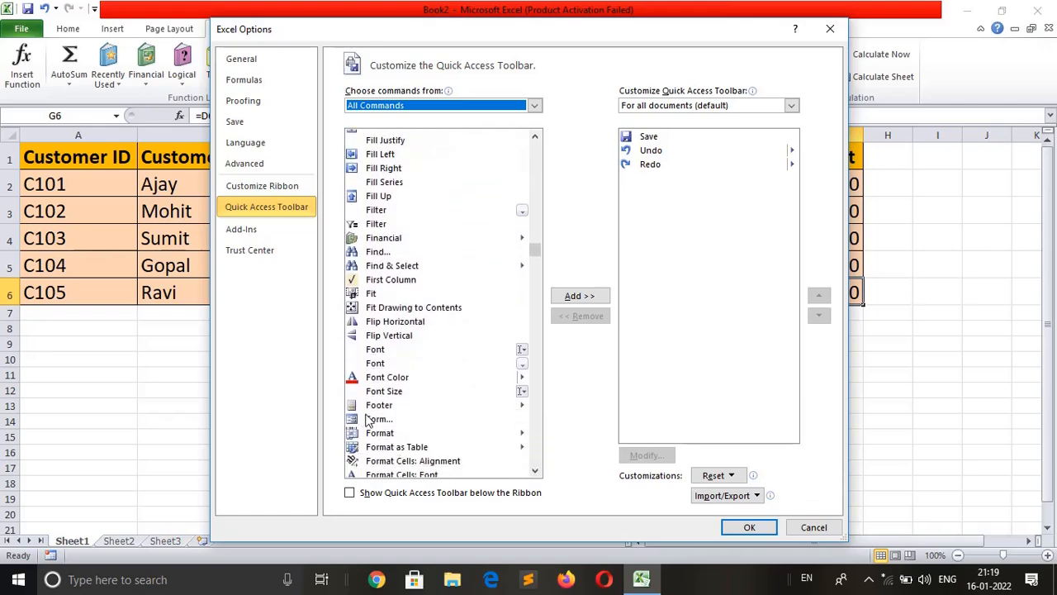
{"action": "left_click", "coordinate": [373, 418]}
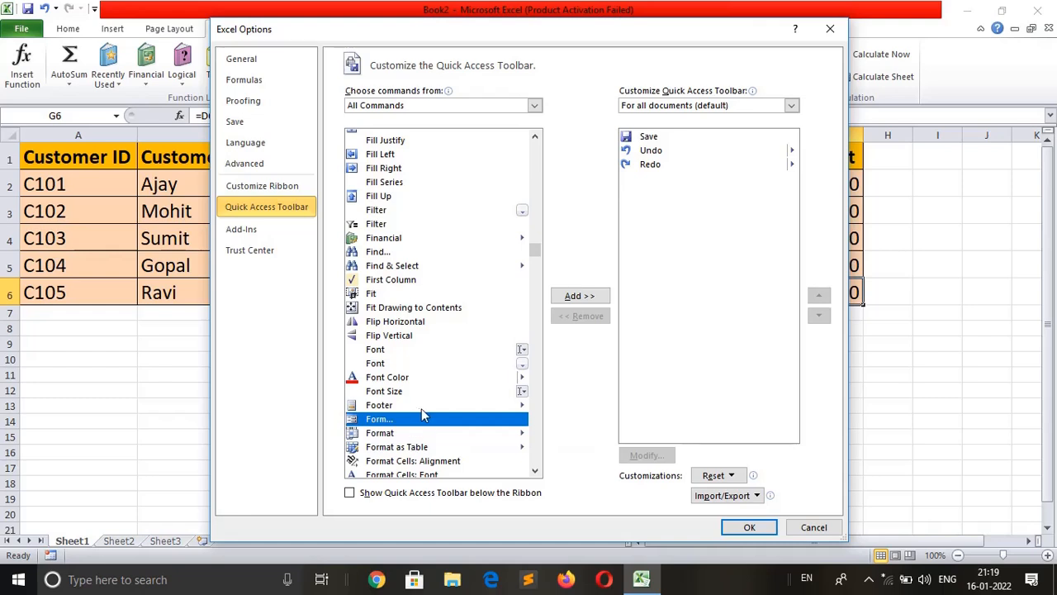
{"action": "left_click", "coordinate": [578, 297]}
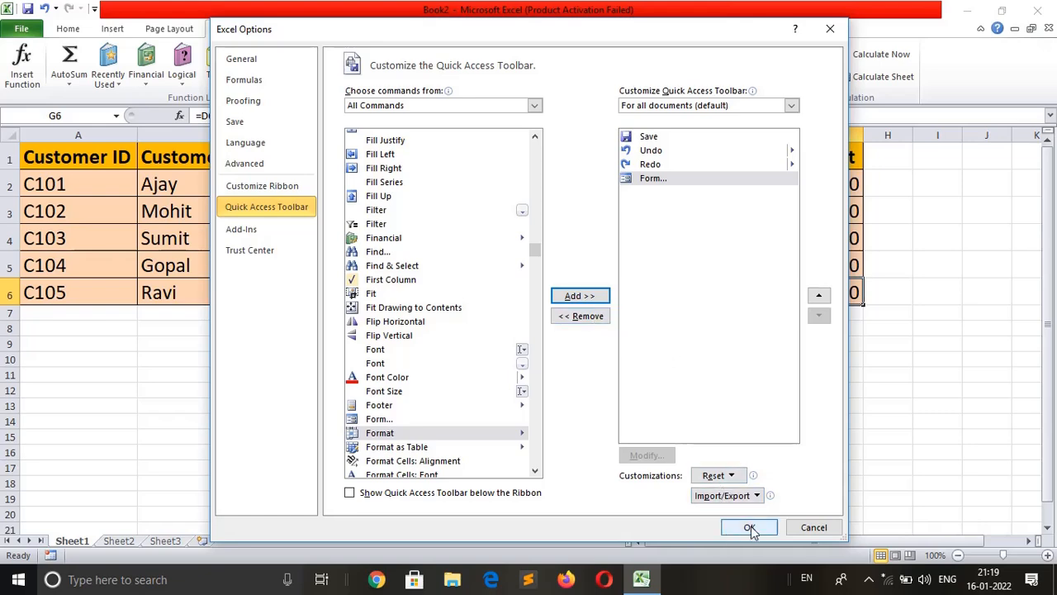
{"action": "left_click", "coordinate": [749, 527]}
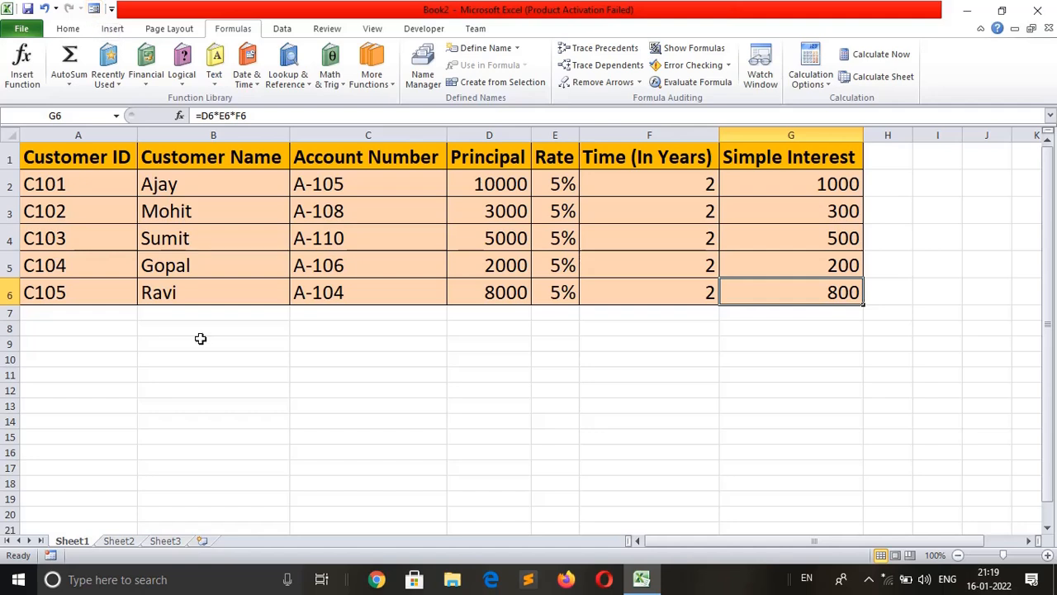
Step: Select the whole customer table A1:G6 with its headers and open the data entry form for it
{"action": "left_click", "coordinate": [264, 407]}
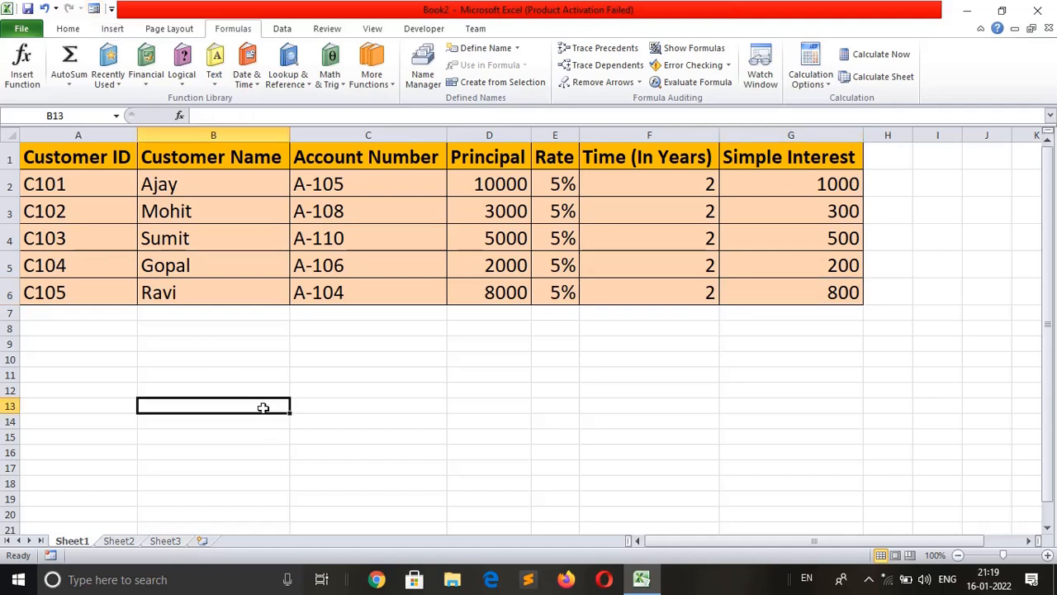
{"action": "left_click", "coordinate": [59, 157]}
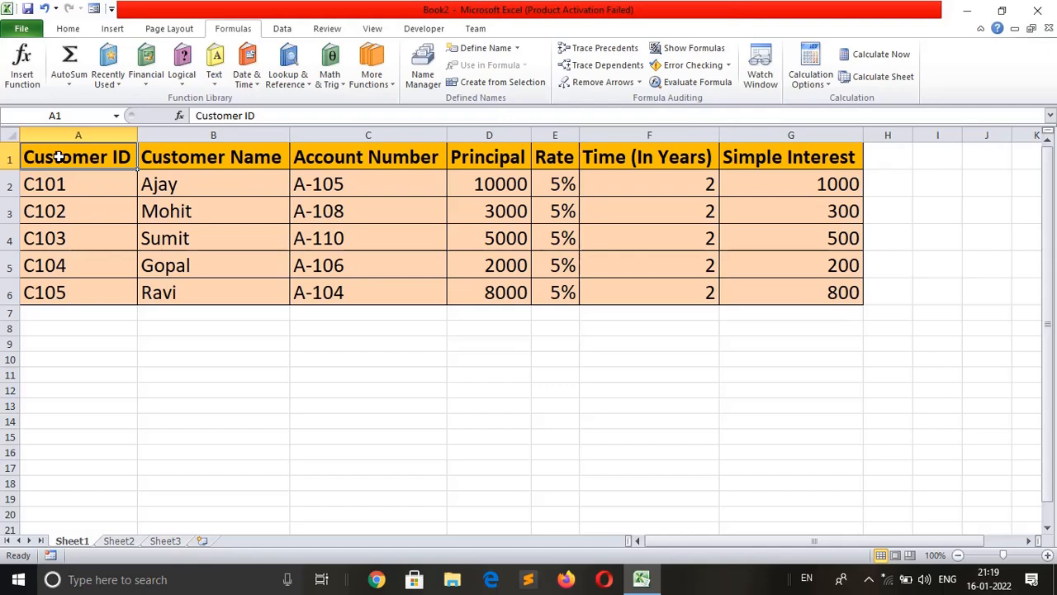
{"action": "key", "text": "ctrl+shift+Right"}
{"action": "key", "text": "ctrl+shift+Down"}
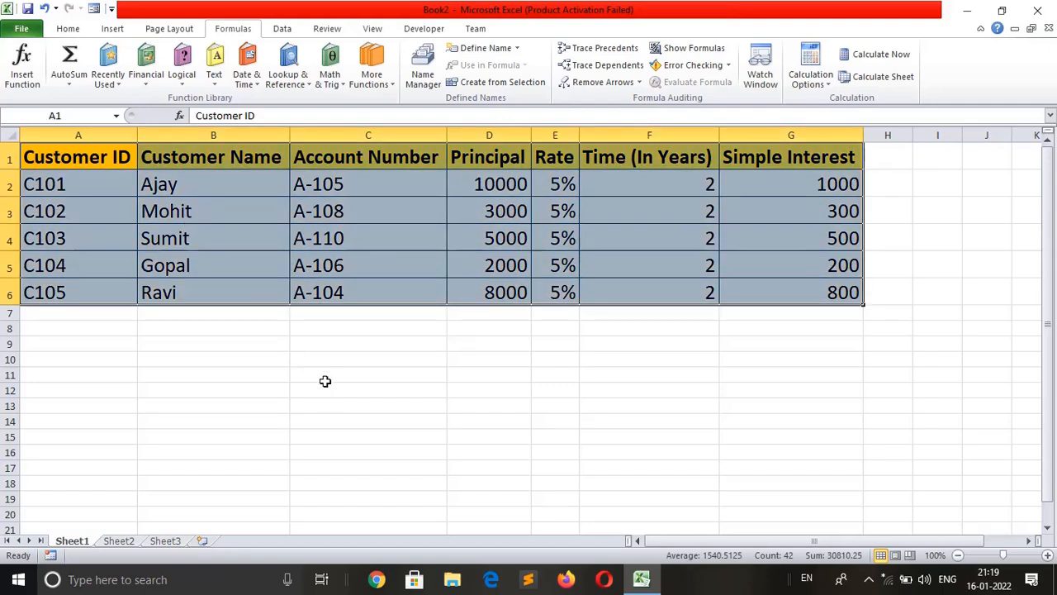
{"action": "left_click", "coordinate": [94, 11]}
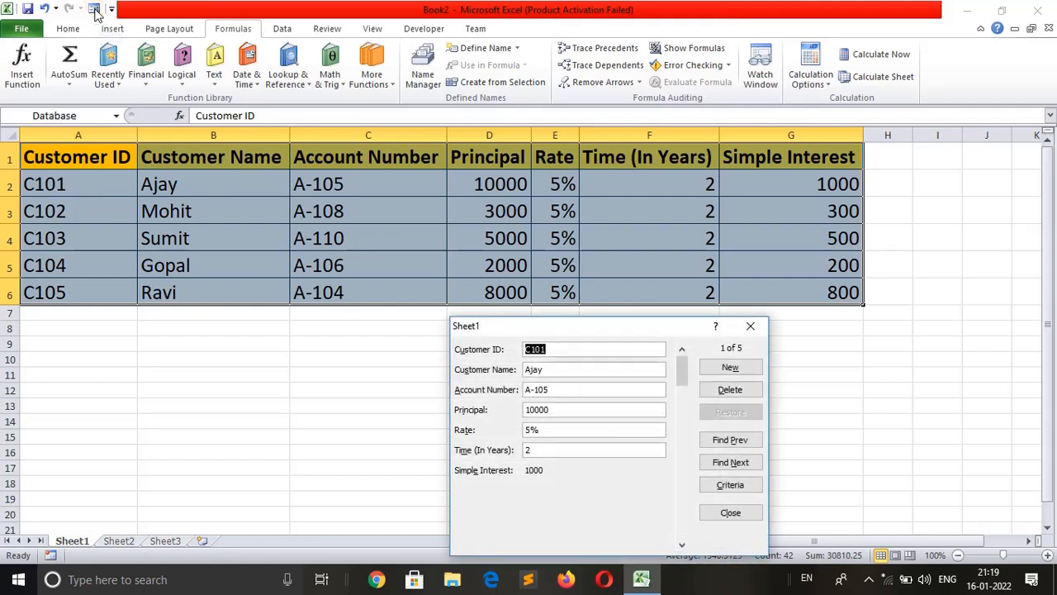
Step: Browse forward through the customer records in the form to the last one, and go back one record
{"action": "left_click", "coordinate": [578, 349]}
{"action": "left_click", "coordinate": [737, 465]}
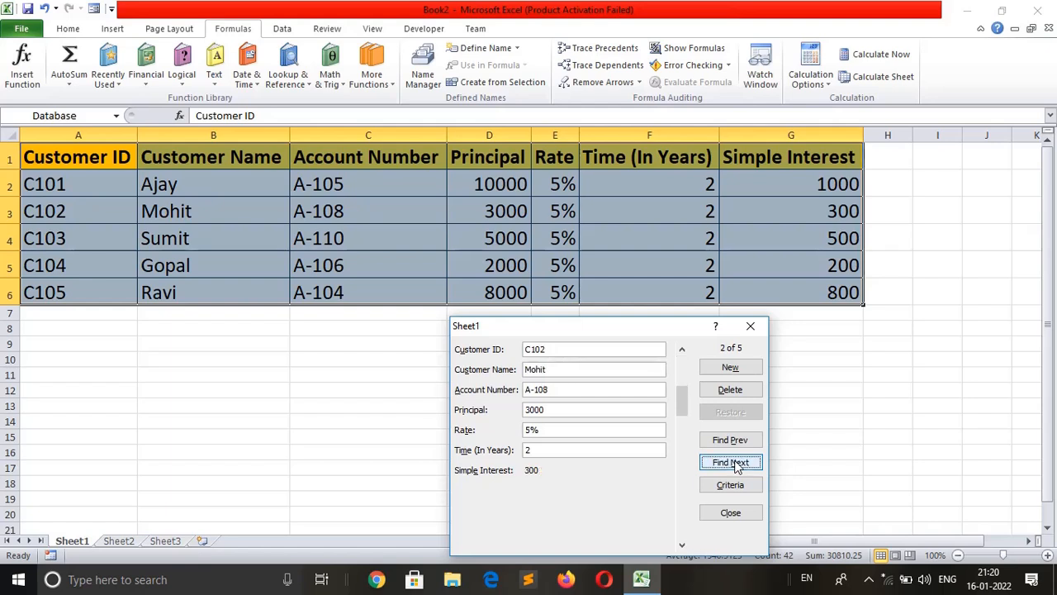
{"action": "left_click", "coordinate": [738, 465]}
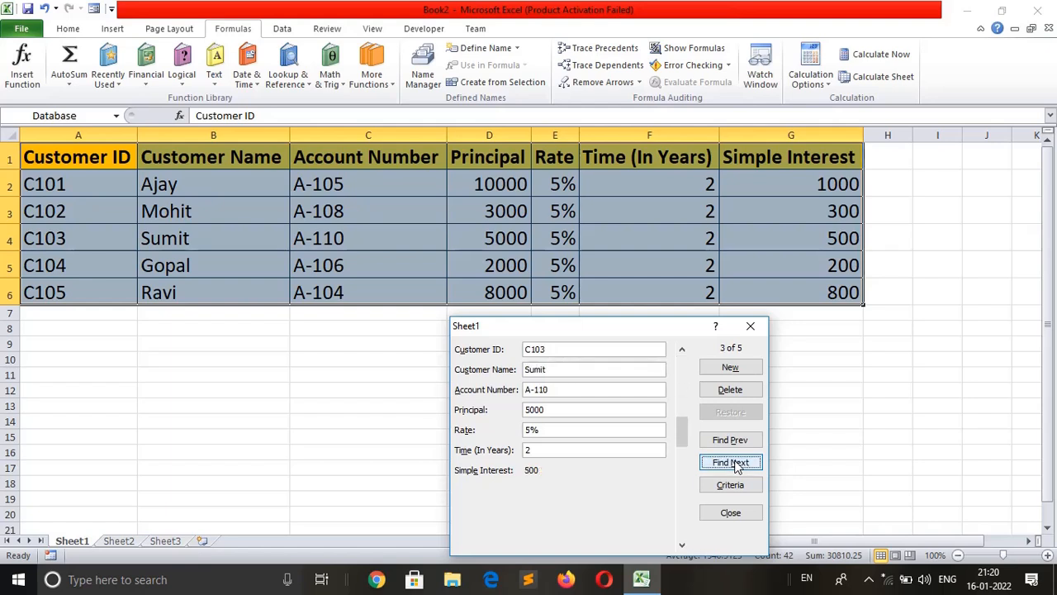
{"action": "left_click", "coordinate": [737, 465]}
{"action": "left_click", "coordinate": [738, 465]}
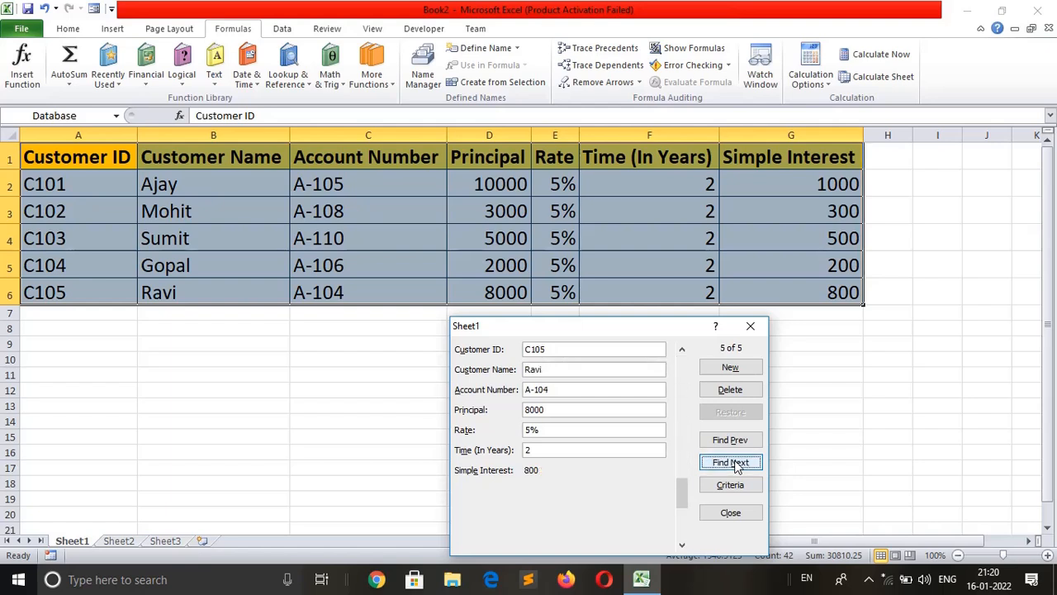
{"action": "left_click", "coordinate": [731, 442]}
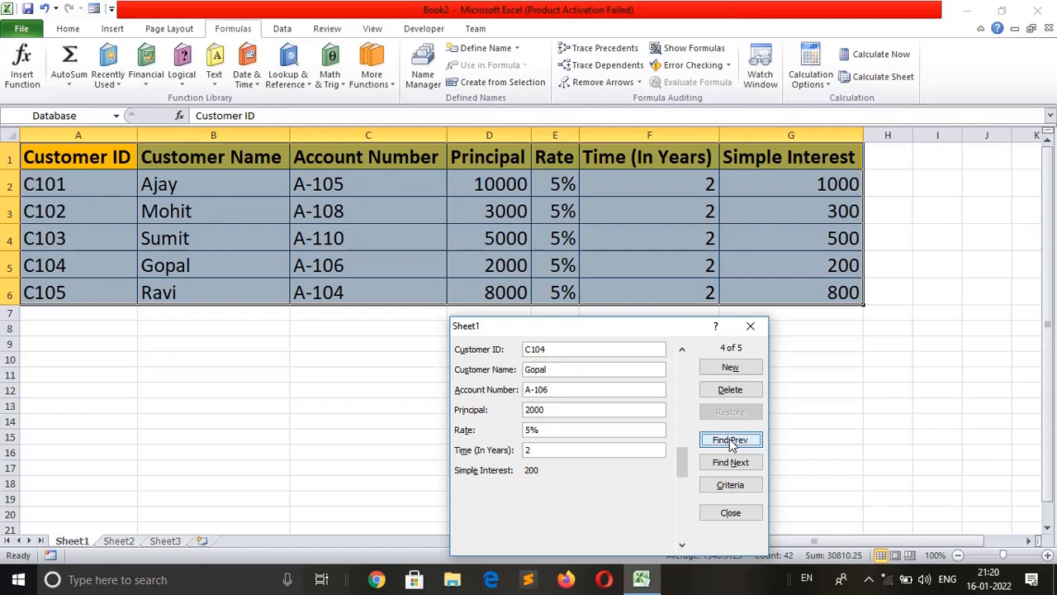
Step: Go back to the third record in the form, append 33 to its customer ID, and save the change
{"action": "left_click", "coordinate": [731, 442]}
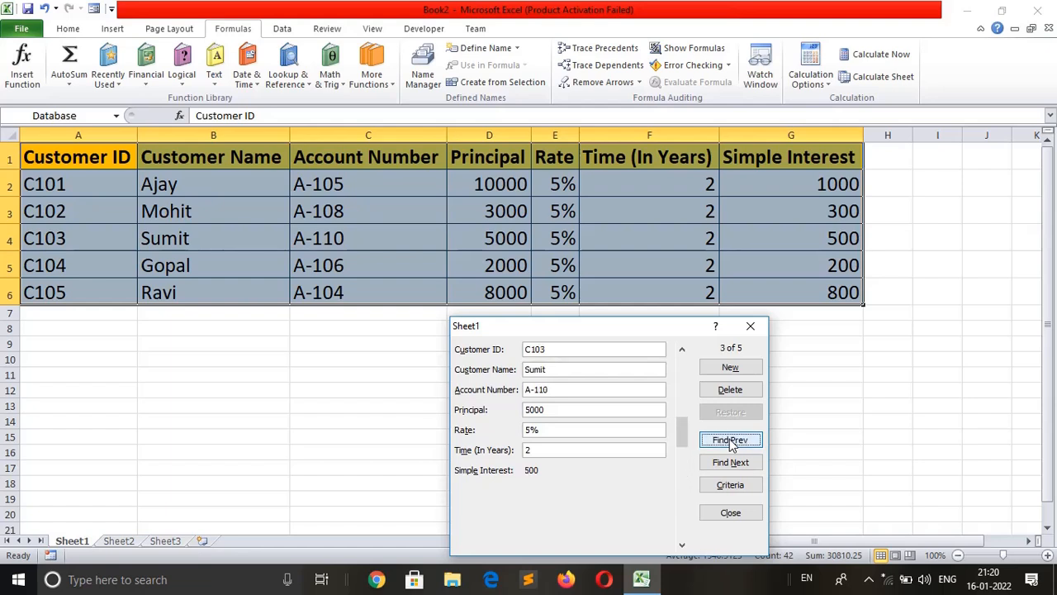
{"action": "left_click", "coordinate": [586, 349]}
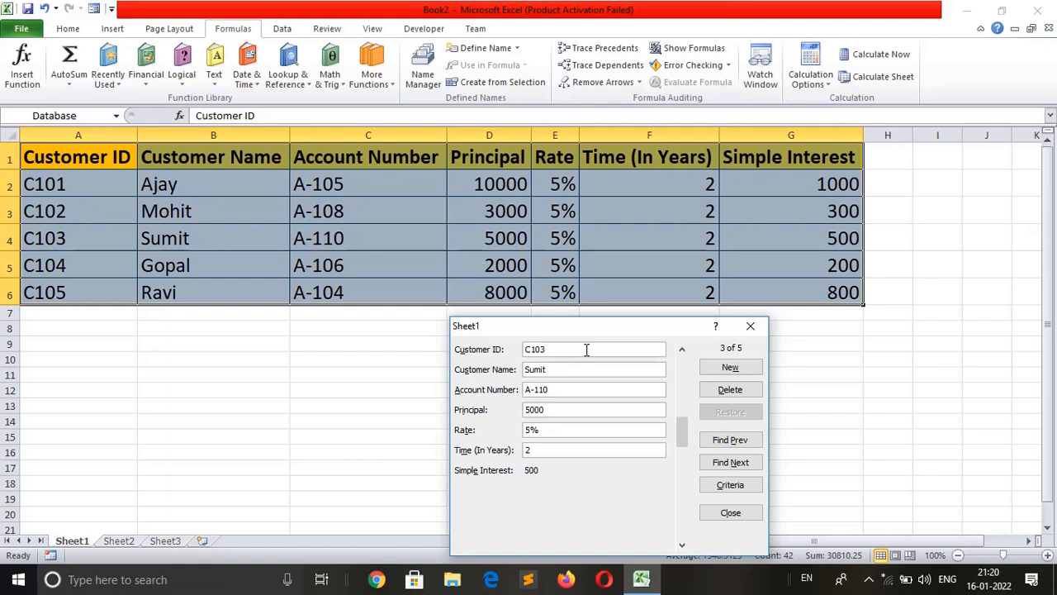
{"action": "key", "text": "BackSpace"}
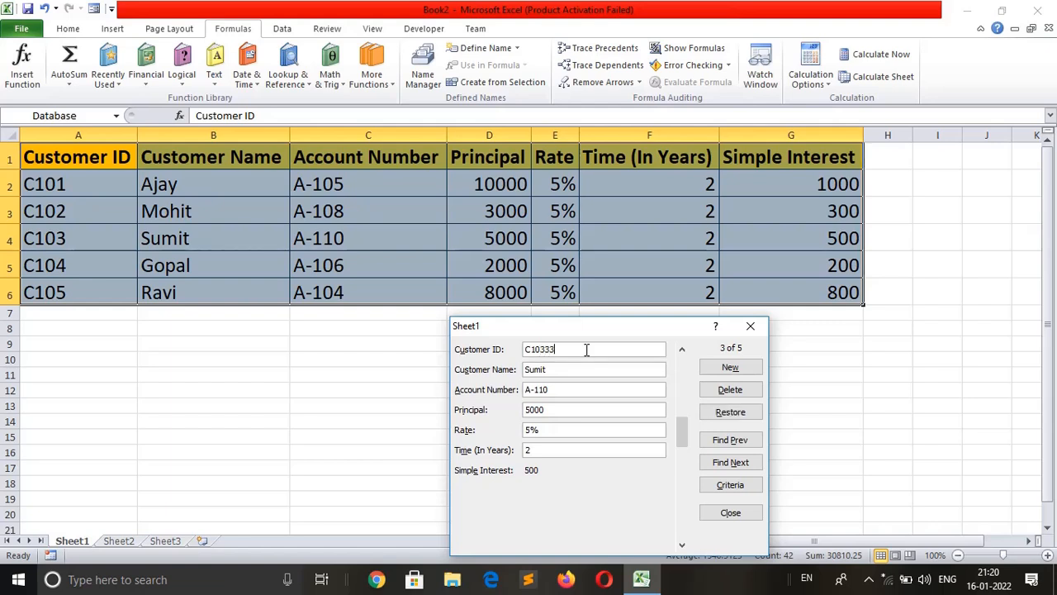
{"action": "type", "text": "333"}
{"action": "key", "text": "BackSpace"}
{"action": "key", "text": "BackSpace"}
{"action": "key", "text": "BackSpace"}
{"action": "type", "text": "33"}
{"action": "key", "text": "Return"}
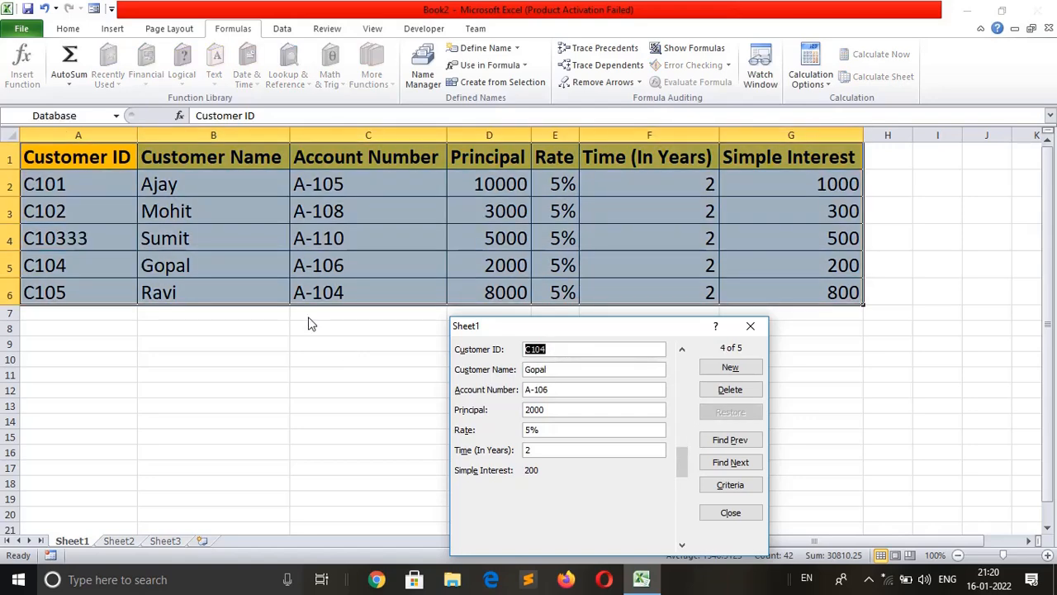
Step: Return to the third record, remove the extra 33 from its customer ID, and save the record
{"action": "key", "text": "Up"}
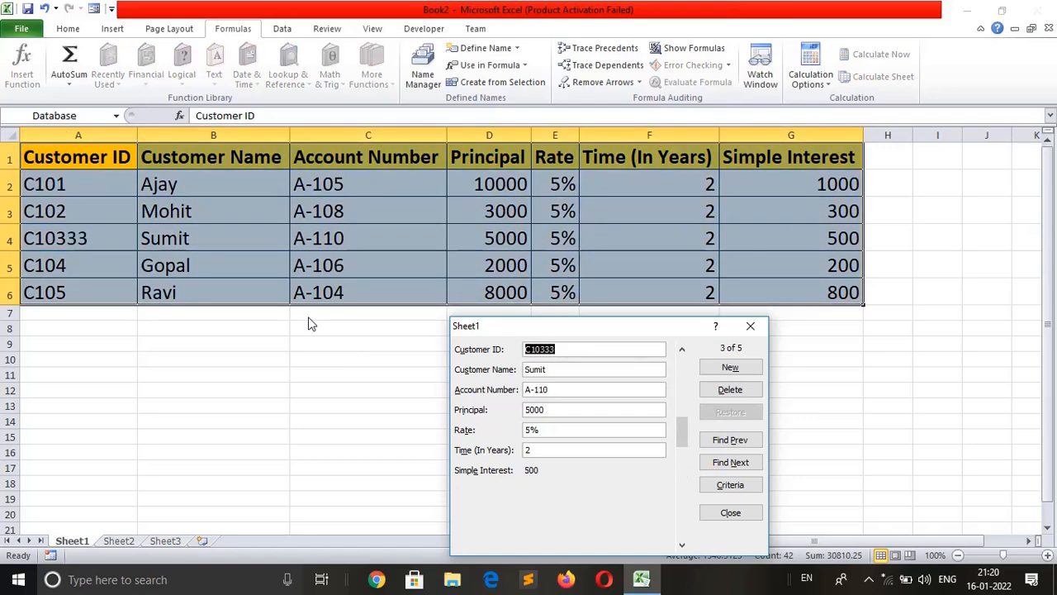
{"action": "left_click", "coordinate": [569, 349]}
{"action": "key", "text": "BackSpace"}
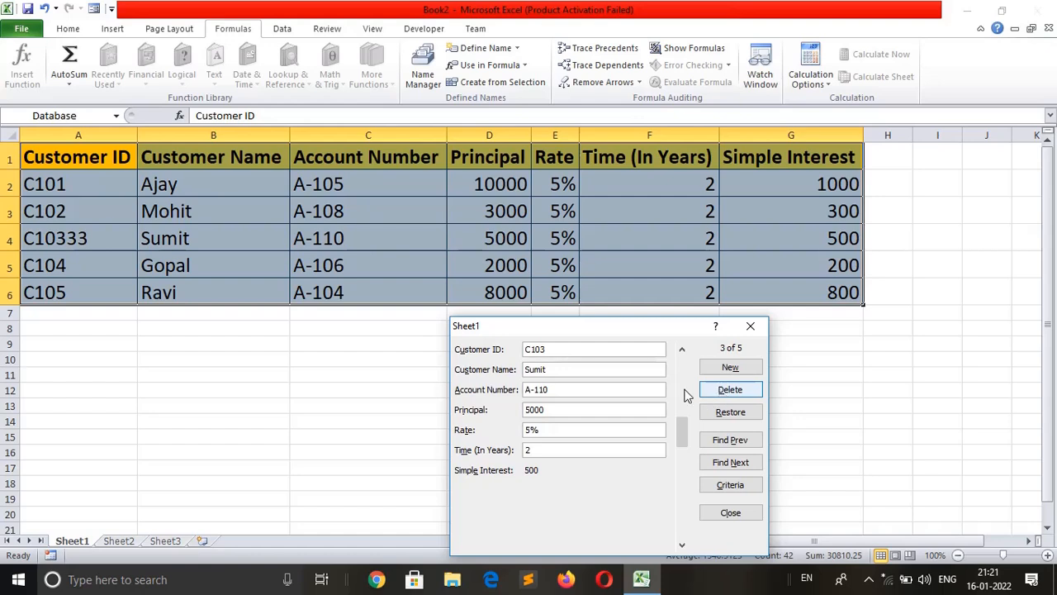
{"action": "scroll", "coordinate": [573, 350], "scroll_direction": "up", "scroll_amount": 2}
{"action": "scroll", "coordinate": [573, 349], "scroll_direction": "down", "scroll_amount": 3}
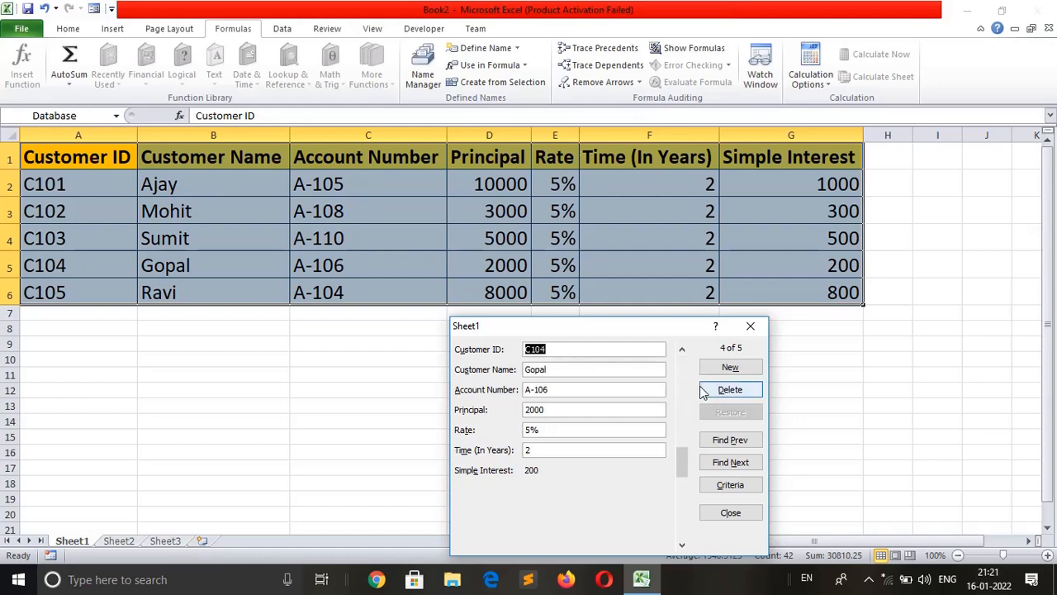
Step: Start a new record in the form and enter the customer ID, the customer's name and the account number
{"action": "left_click", "coordinate": [730, 367]}
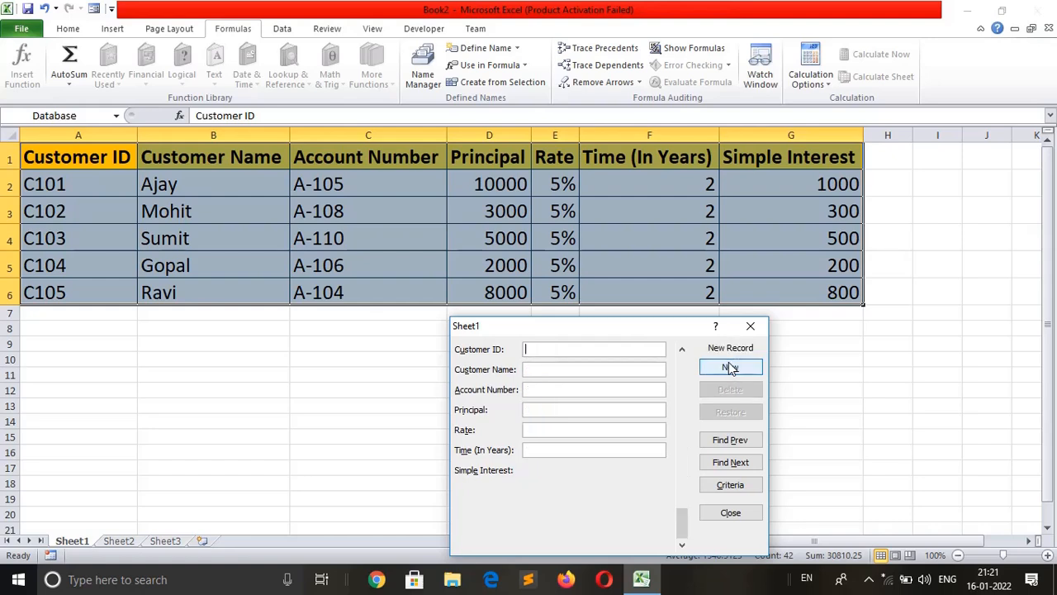
{"action": "left_click", "coordinate": [571, 351]}
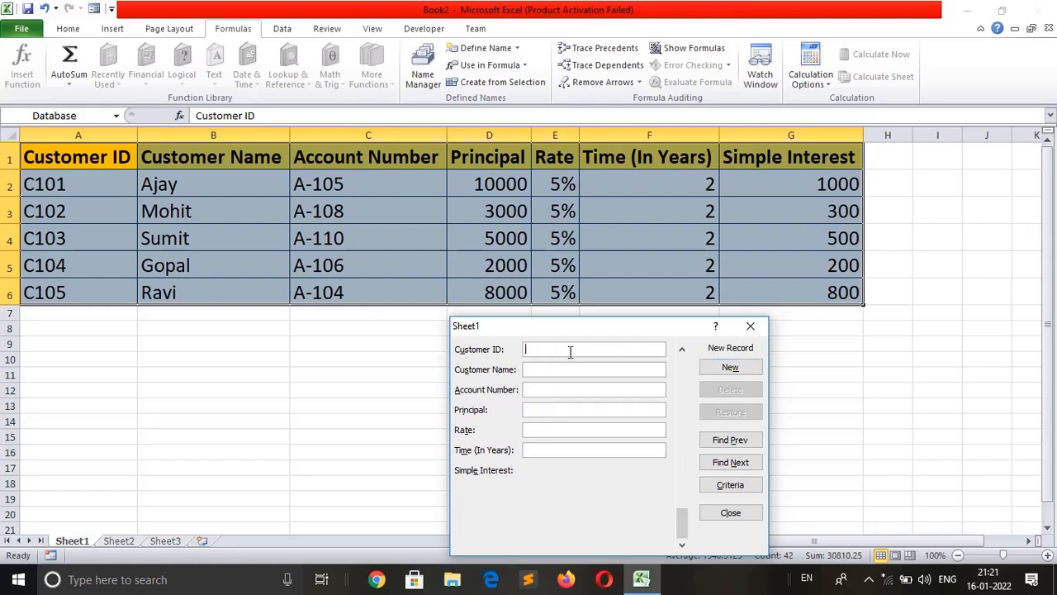
{"action": "type", "text": "C016"}
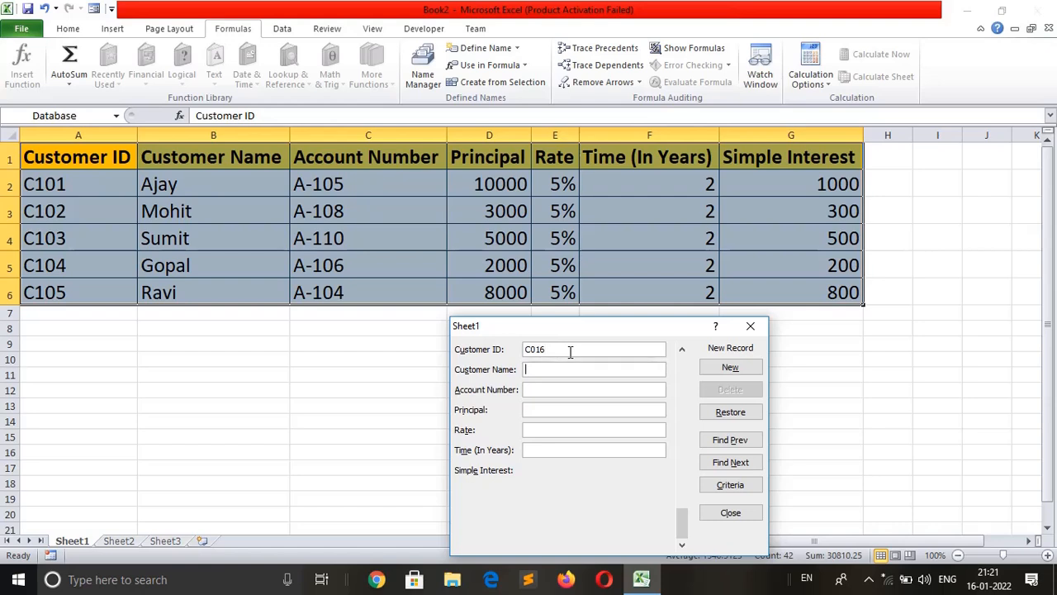
{"action": "double_click", "coordinate": [570, 351]}
{"action": "key", "text": "Tab"}
{"action": "type", "text": "Vishal"}
{"action": "type", "text": "A"}
{"action": "type", "text": "-109"}
Step: Set the new record's principal to 6000, rate to 5% and time to 2 years, and add it to the table
{"action": "key", "text": "Tab"}
{"action": "type", "text": "600"}
{"action": "type", "text": "5%"}
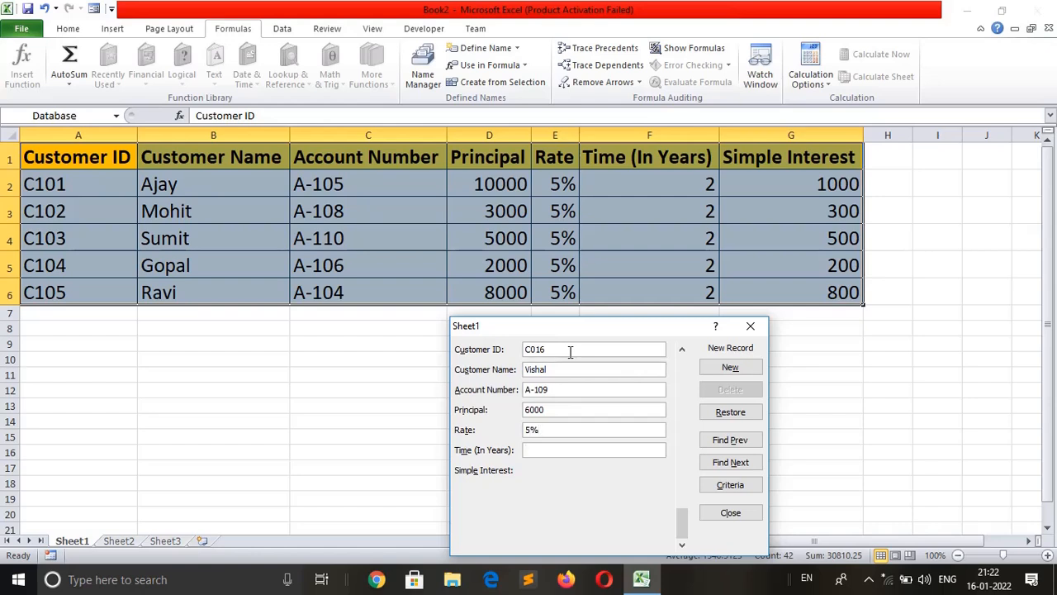
{"action": "type", "text": "2"}
{"action": "key", "text": "Return"}
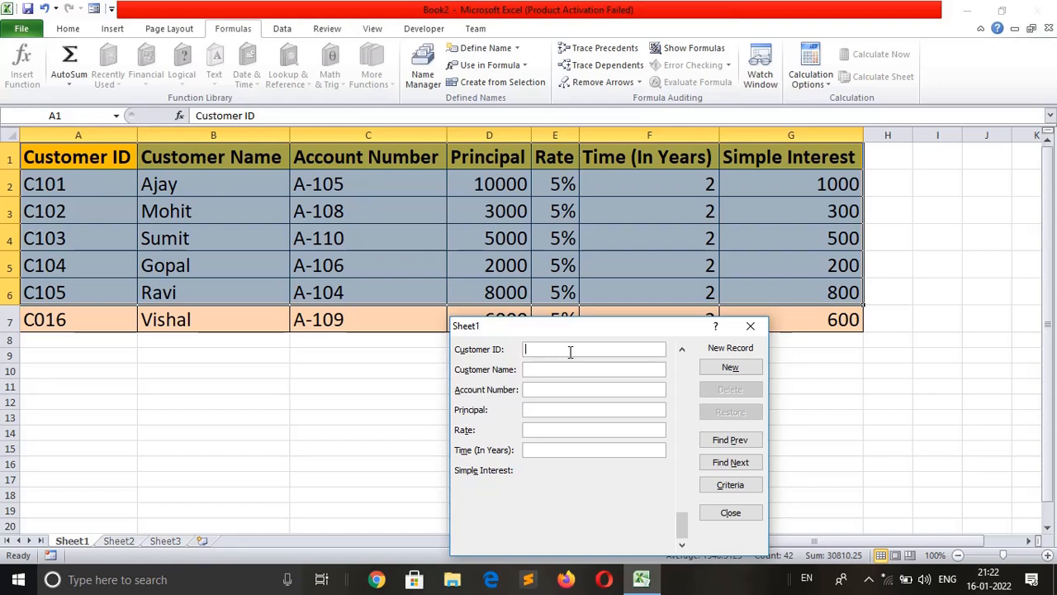
Step: Delete the newly added last record through the form and accept the permanent deletion
{"action": "key", "text": "Up"}
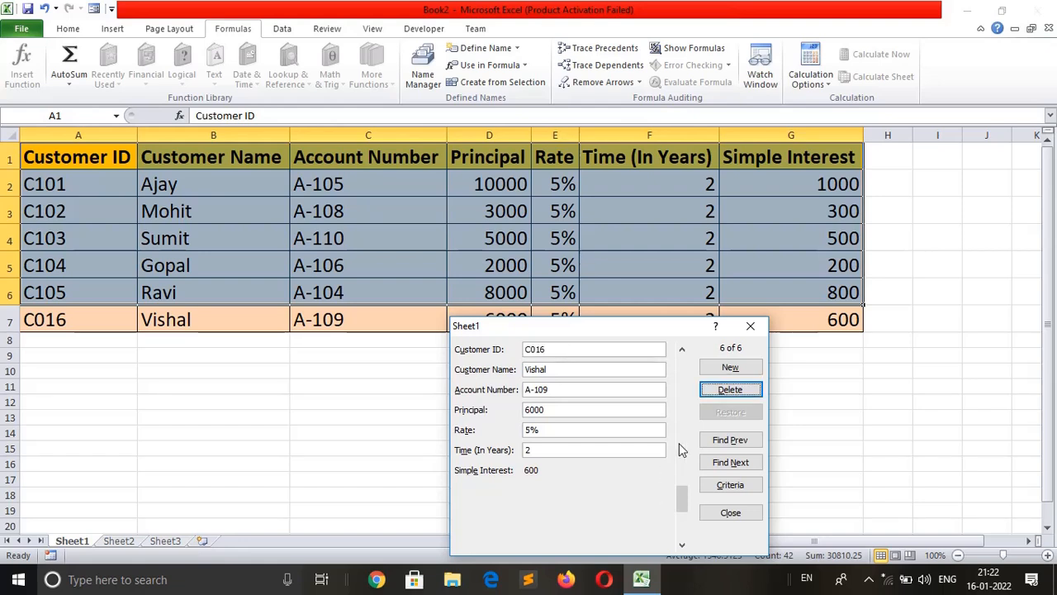
{"action": "left_click", "coordinate": [732, 391]}
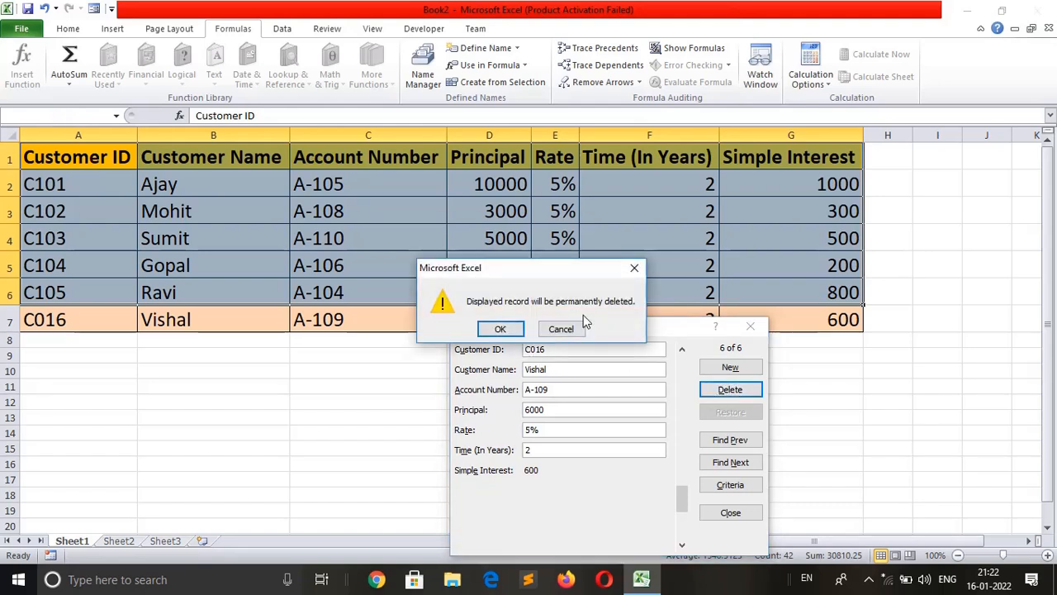
{"action": "left_click", "coordinate": [502, 330]}
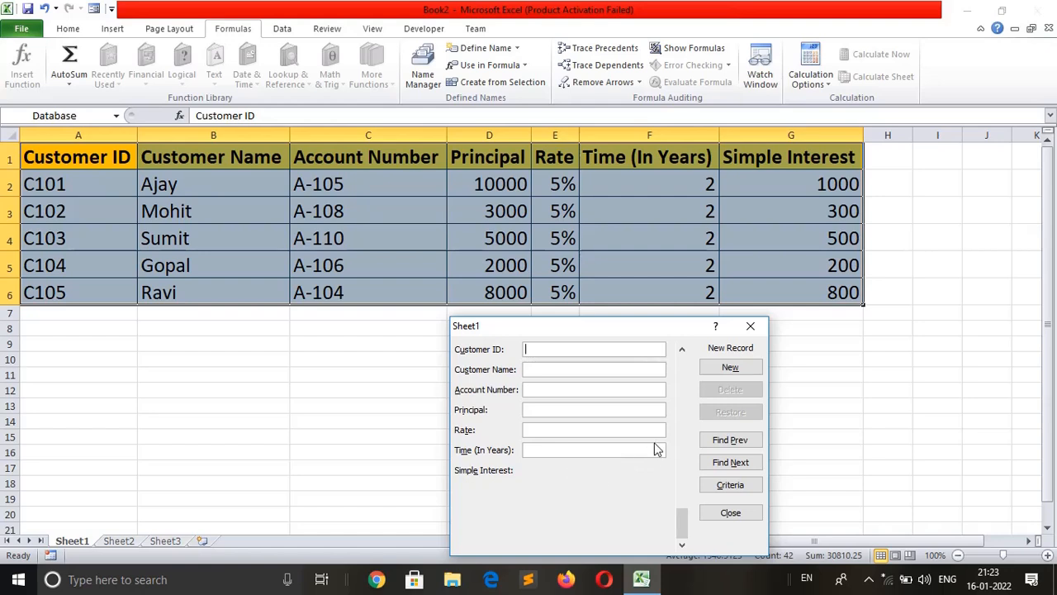
Step: Browse back and forth through the remaining customer records in the form, ending on the first one
{"action": "scroll", "coordinate": [638, 408], "scroll_direction": "up", "scroll_amount": 2}
{"action": "scroll", "coordinate": [639, 409], "scroll_direction": "up", "scroll_amount": 3}
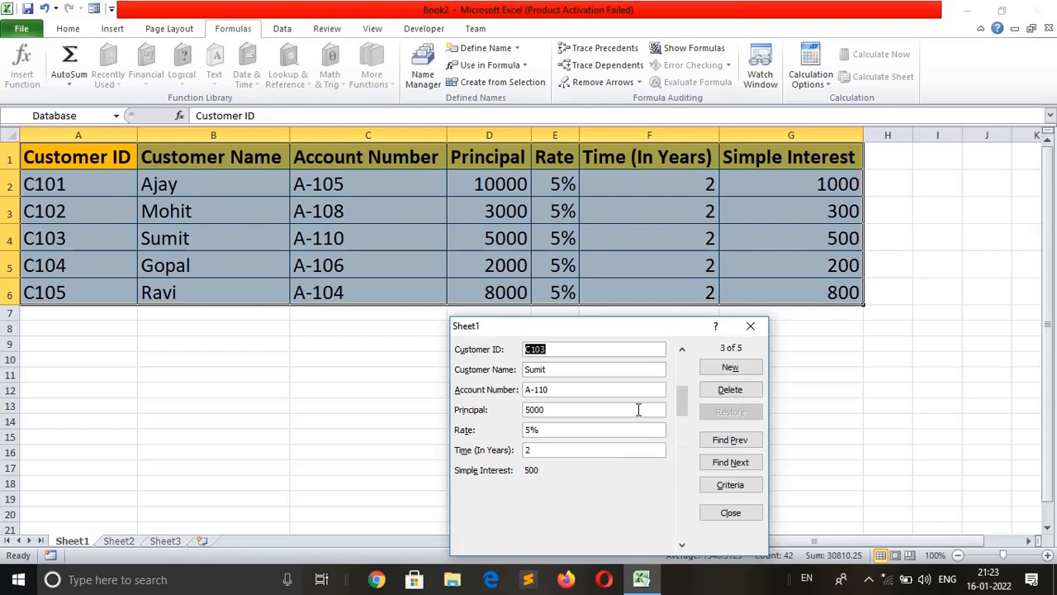
{"action": "scroll", "coordinate": [639, 408], "scroll_direction": "down", "scroll_amount": 4}
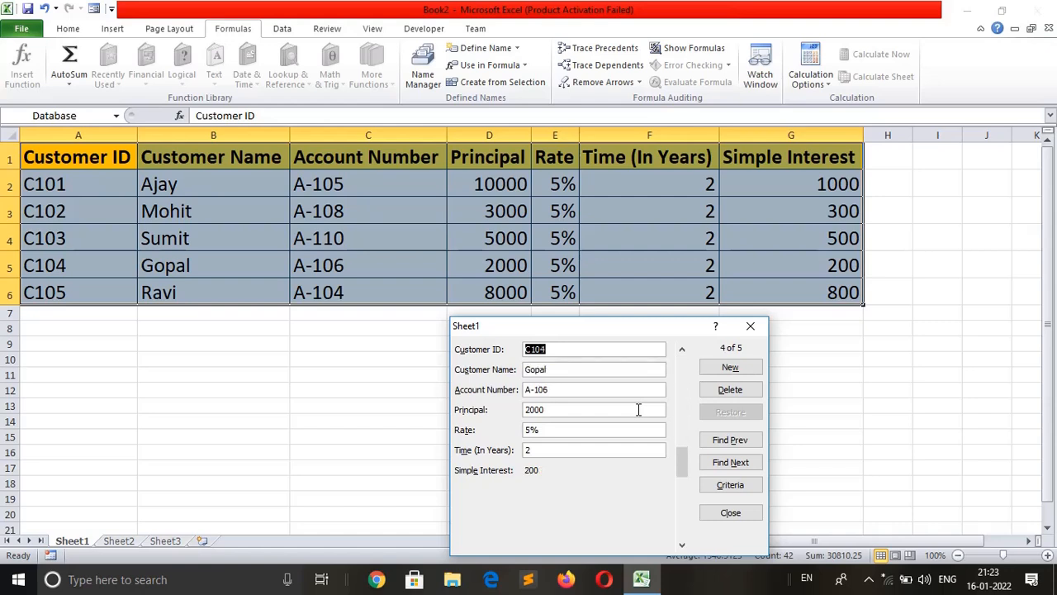
{"action": "scroll", "coordinate": [638, 409], "scroll_direction": "up", "scroll_amount": 2}
{"action": "scroll", "coordinate": [639, 409], "scroll_direction": "up", "scroll_amount": 2}
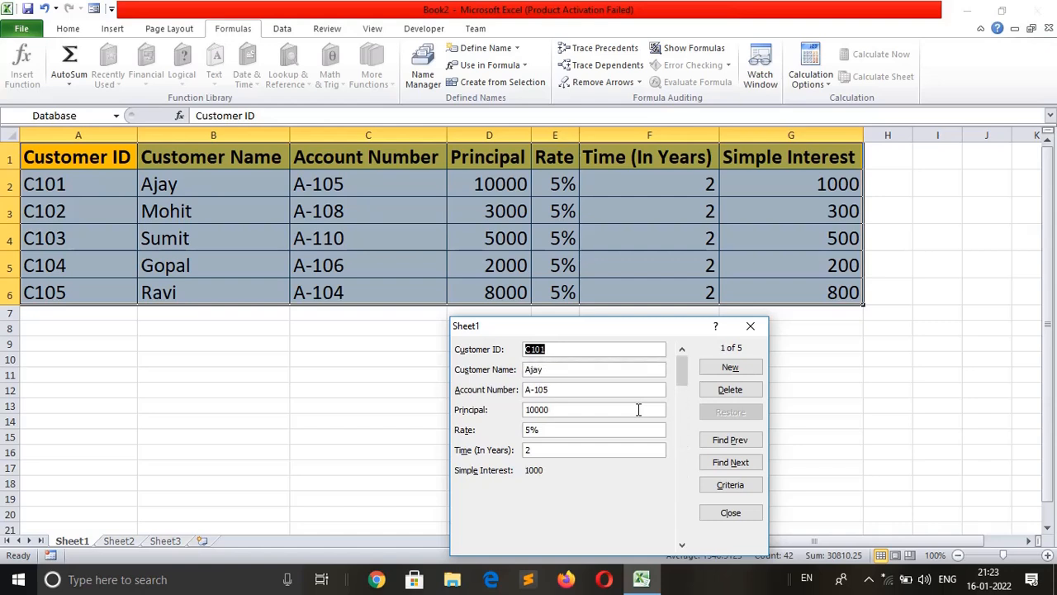
Step: Search the form for records with the principal criterion >5000 and step through the matches in both directions
{"action": "left_click", "coordinate": [730, 487]}
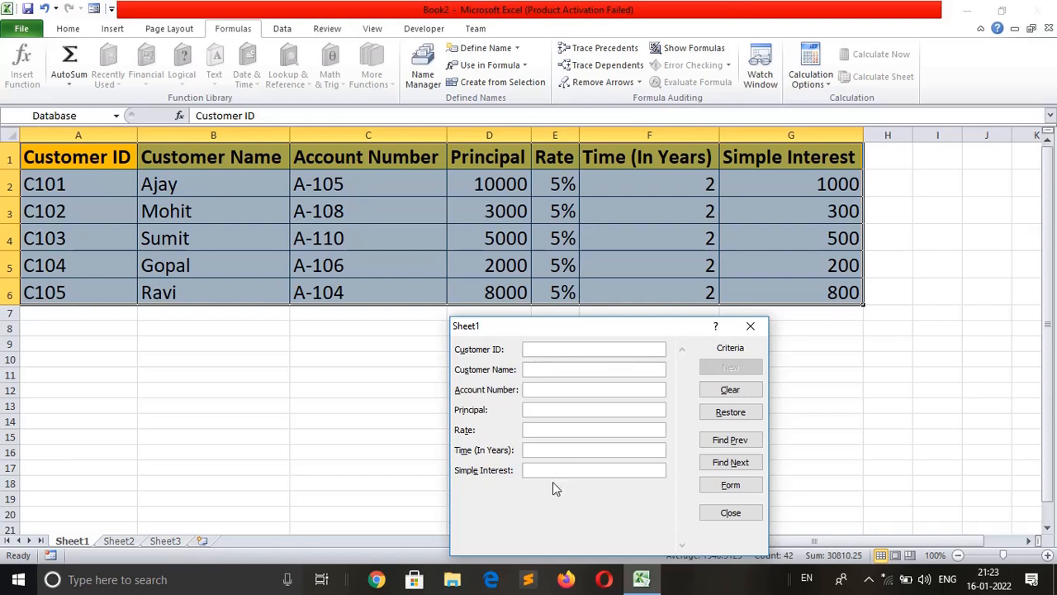
{"action": "left_click", "coordinate": [543, 409]}
{"action": "type", "text": ">5000"}
{"action": "left_click", "coordinate": [741, 464]}
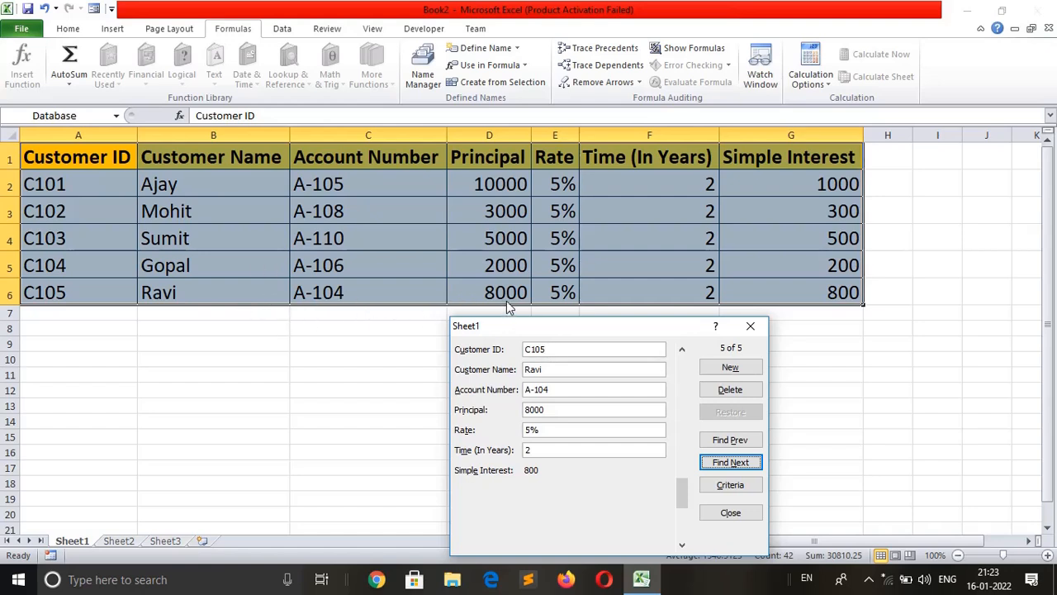
{"action": "left_click", "coordinate": [728, 442]}
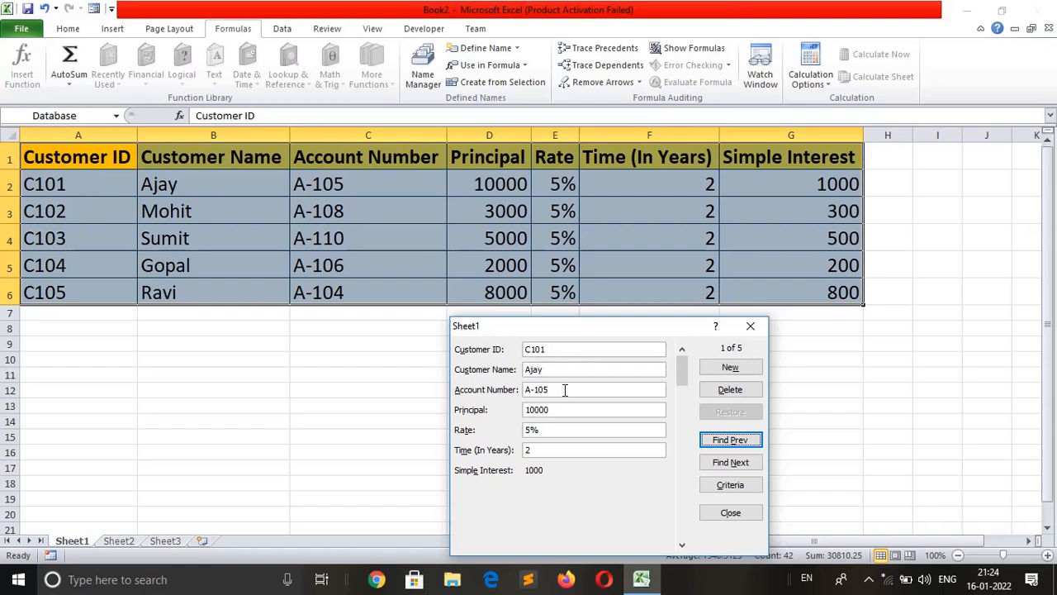
{"action": "left_click", "coordinate": [723, 442]}
{"action": "left_click", "coordinate": [731, 462]}
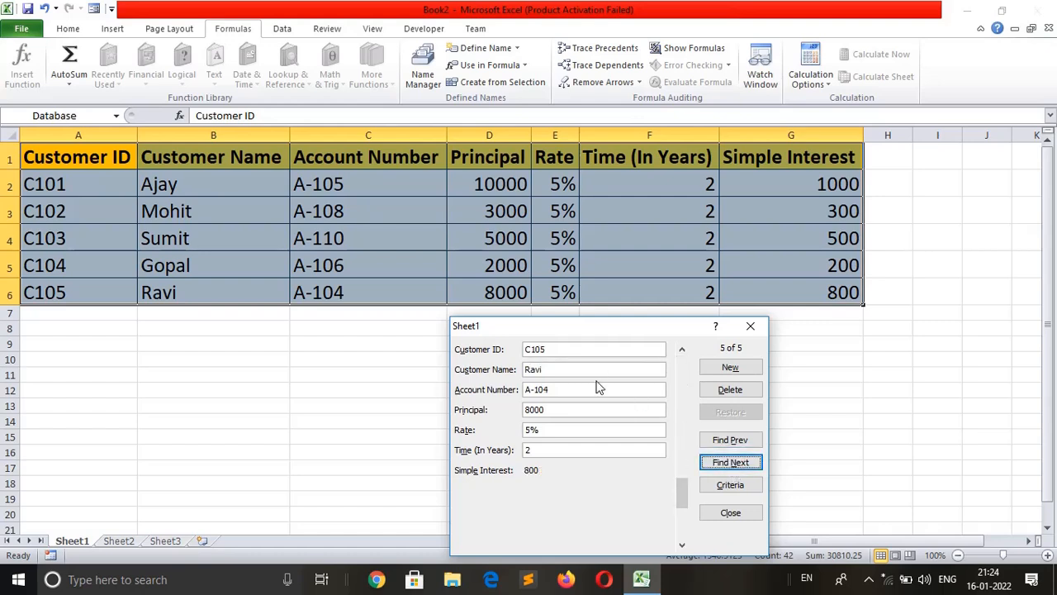
Step: Change the principal criterion to <5000, return to the form, and step back and forth through the matching records
{"action": "left_click", "coordinate": [730, 488]}
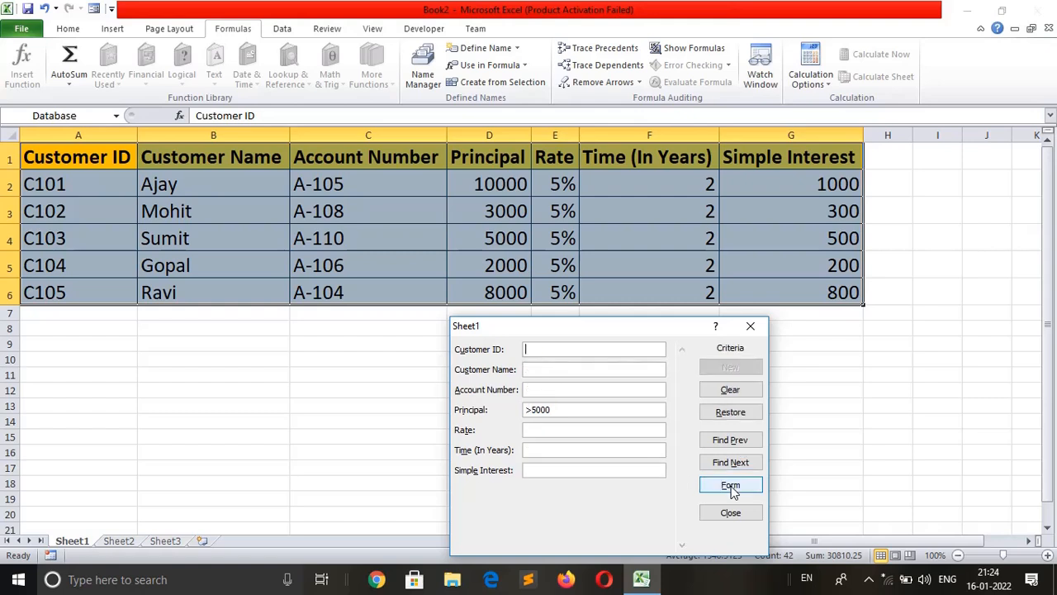
{"action": "left_click", "coordinate": [532, 410]}
{"action": "key", "text": "BackSpace"}
{"action": "type", "text": "<"}
{"action": "left_click", "coordinate": [730, 485]}
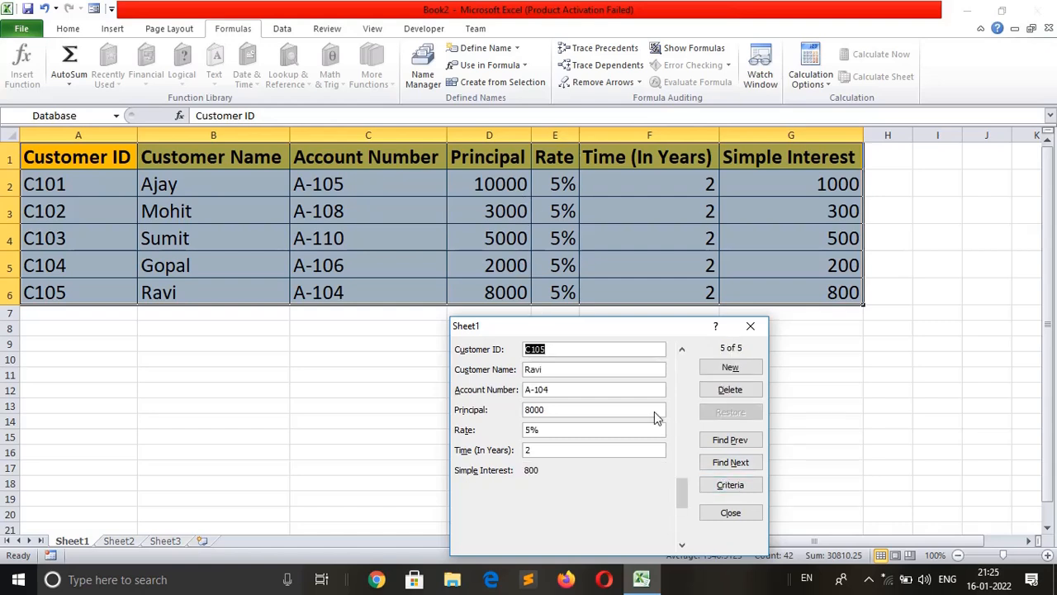
{"action": "left_click", "coordinate": [730, 440]}
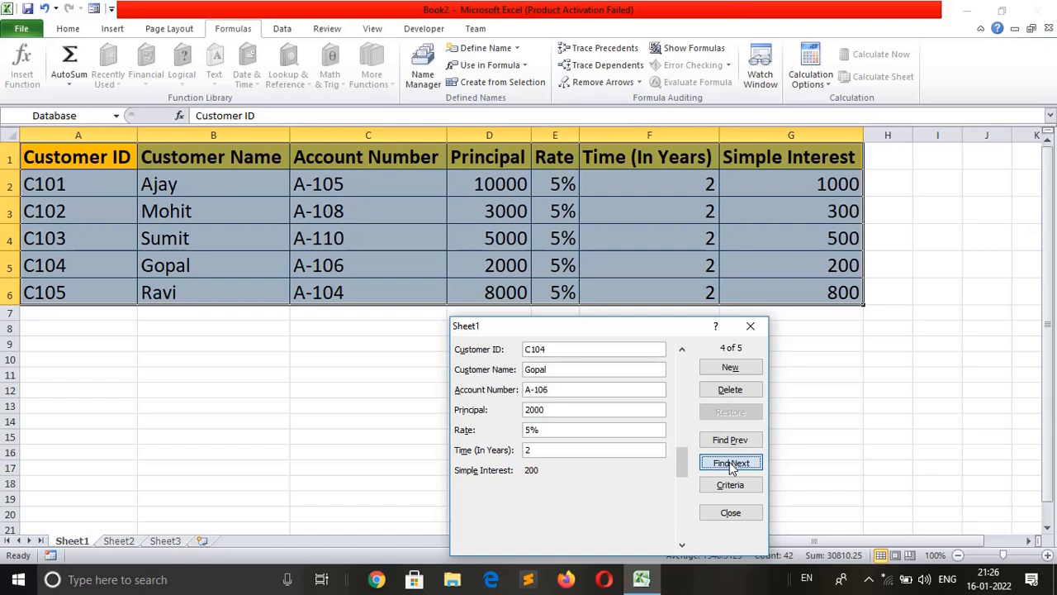
{"action": "left_click", "coordinate": [730, 441]}
{"action": "left_click", "coordinate": [730, 441]}
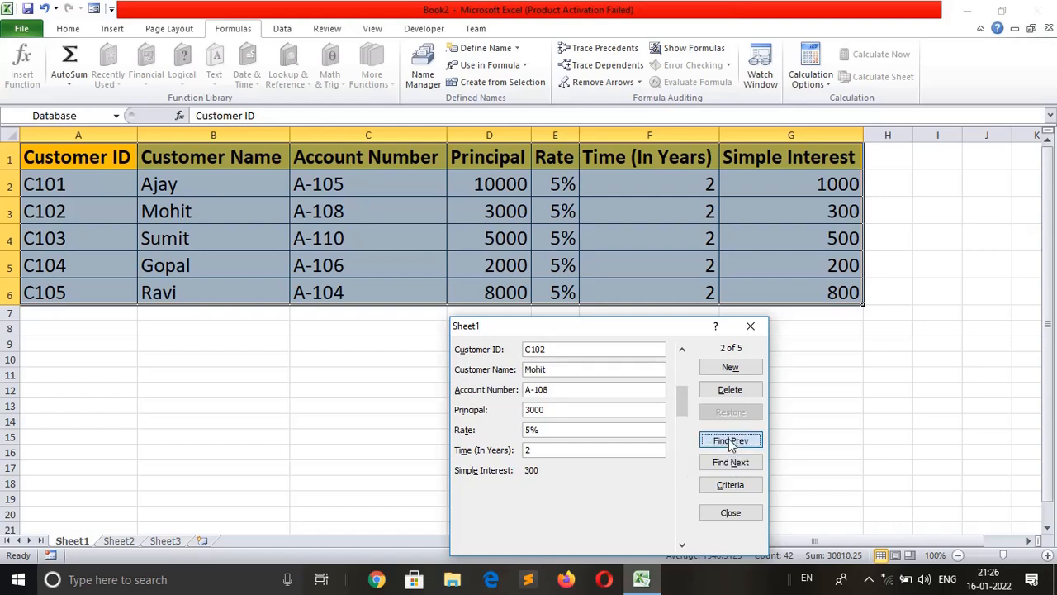
{"action": "left_click", "coordinate": [730, 463]}
{"action": "left_click", "coordinate": [730, 464]}
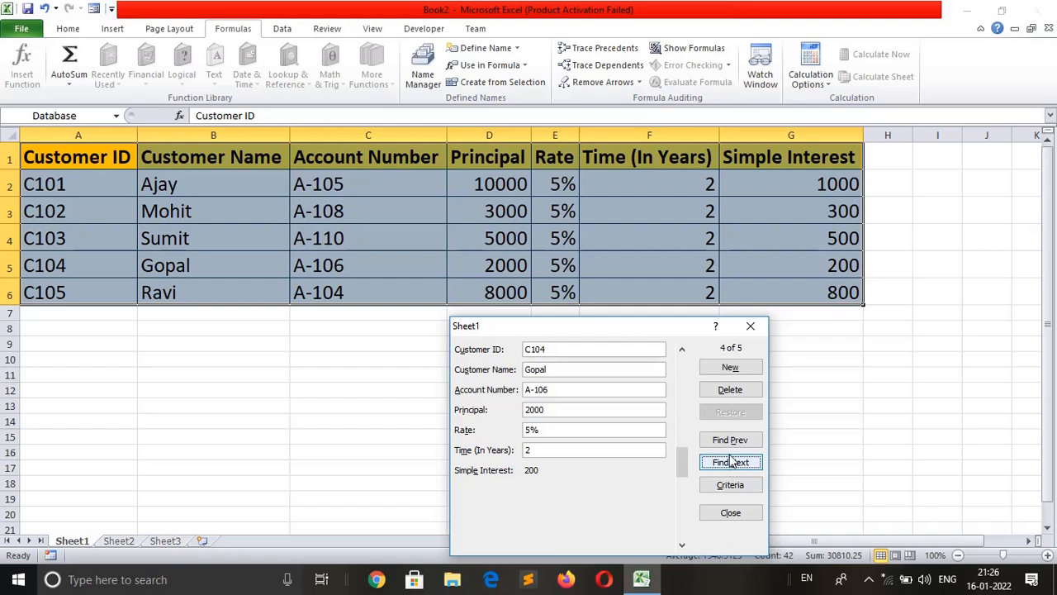
{"action": "left_click", "coordinate": [730, 440]}
{"action": "left_click", "coordinate": [730, 440]}
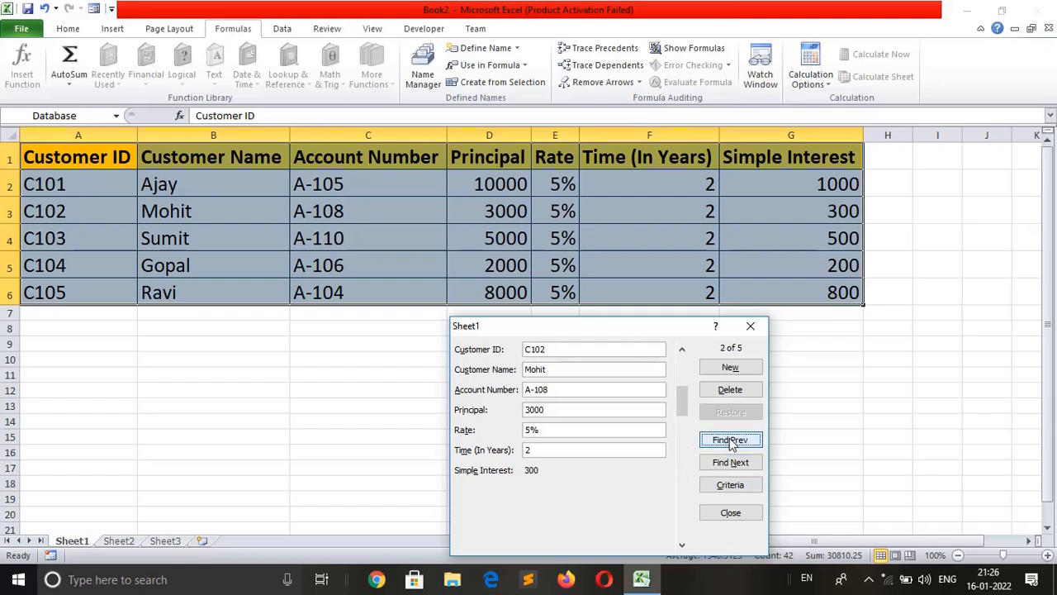
Step: Change the principal criterion to <=5000, return to the form, and step through the matching records in both directions
{"action": "left_click", "coordinate": [730, 484]}
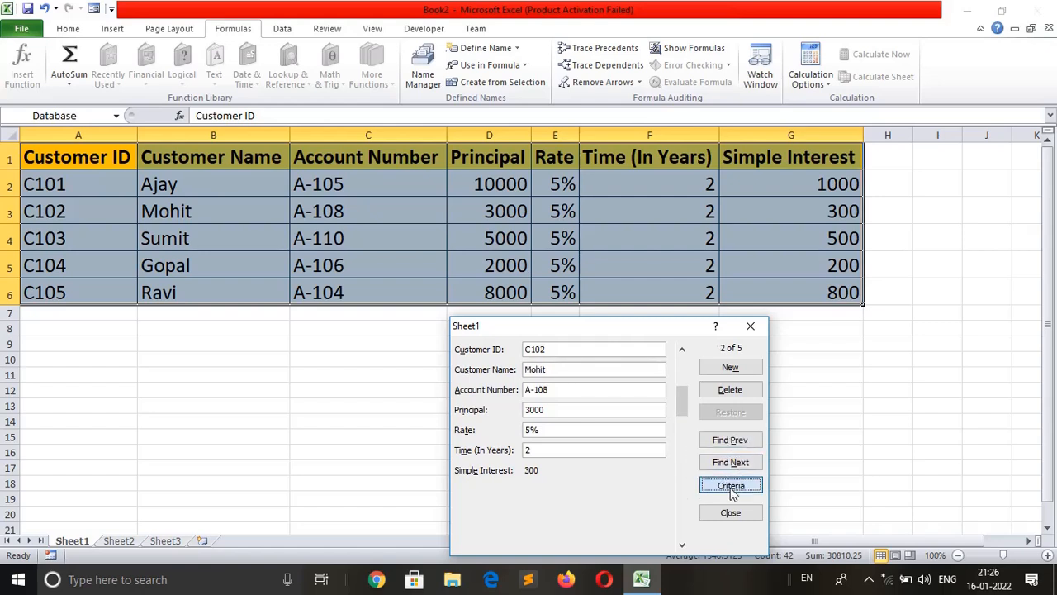
{"action": "left_click", "coordinate": [530, 410]}
{"action": "type", "text": "="}
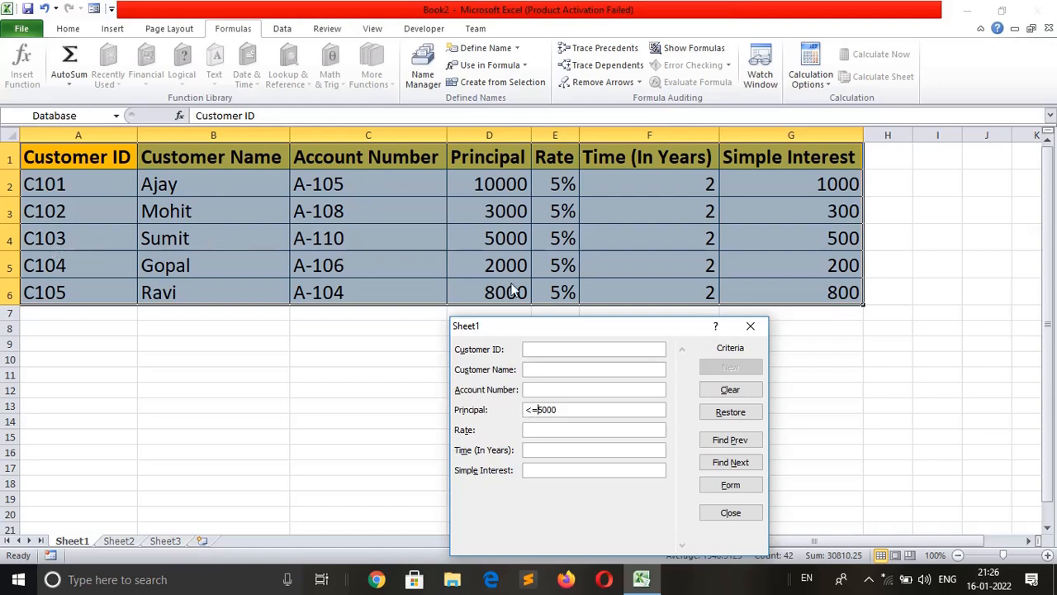
{"action": "left_click", "coordinate": [727, 486]}
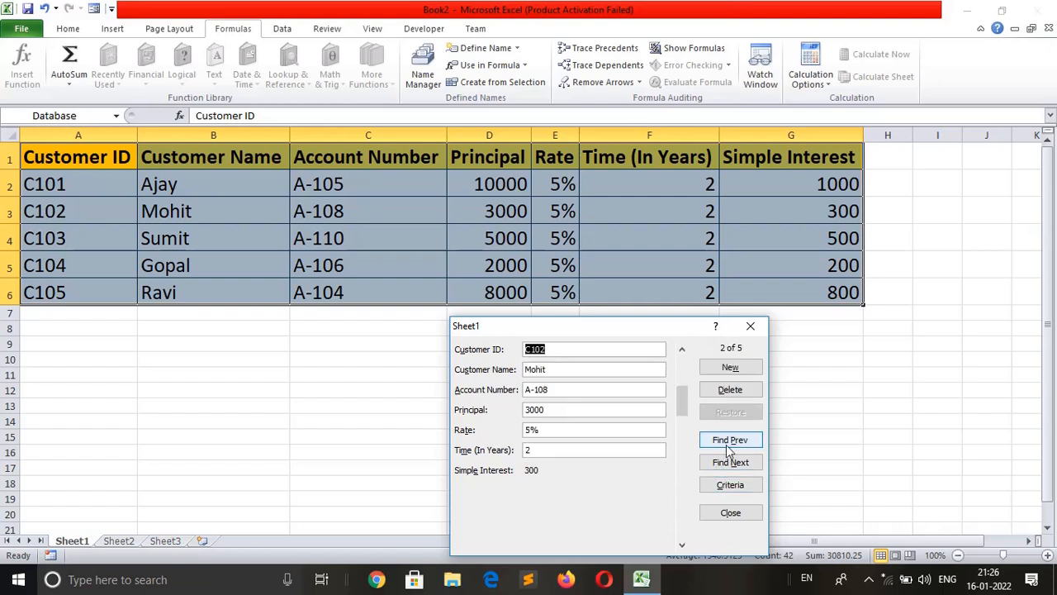
{"action": "left_click", "coordinate": [728, 441]}
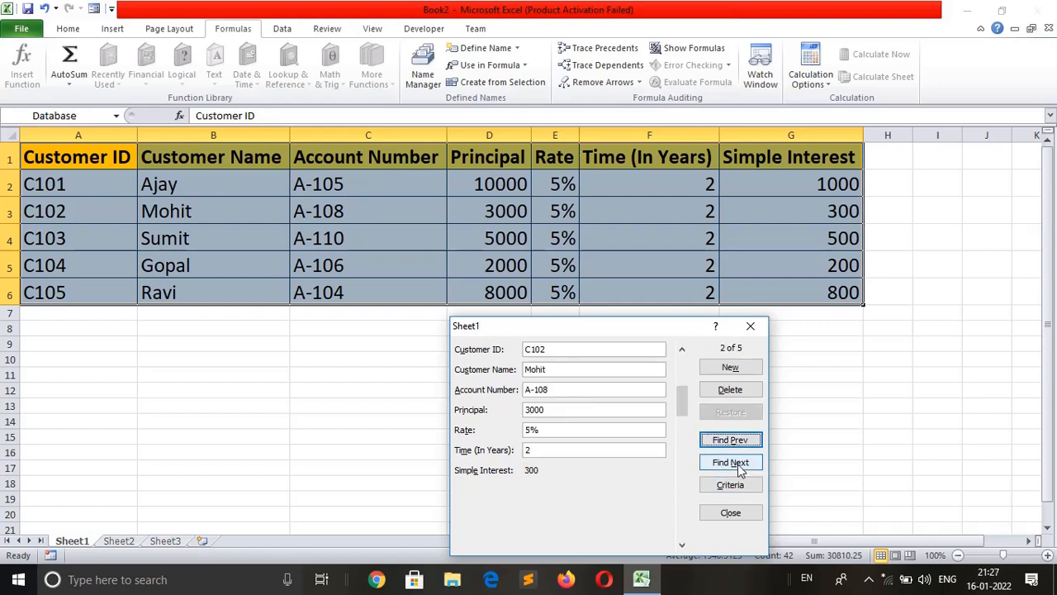
{"action": "left_click", "coordinate": [735, 465]}
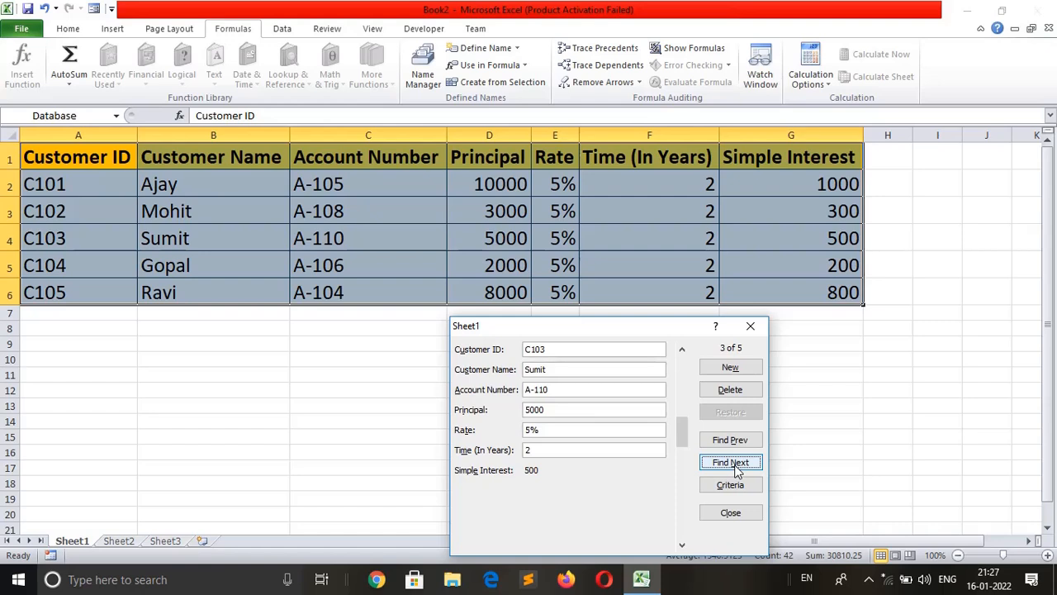
{"action": "left_click", "coordinate": [731, 464]}
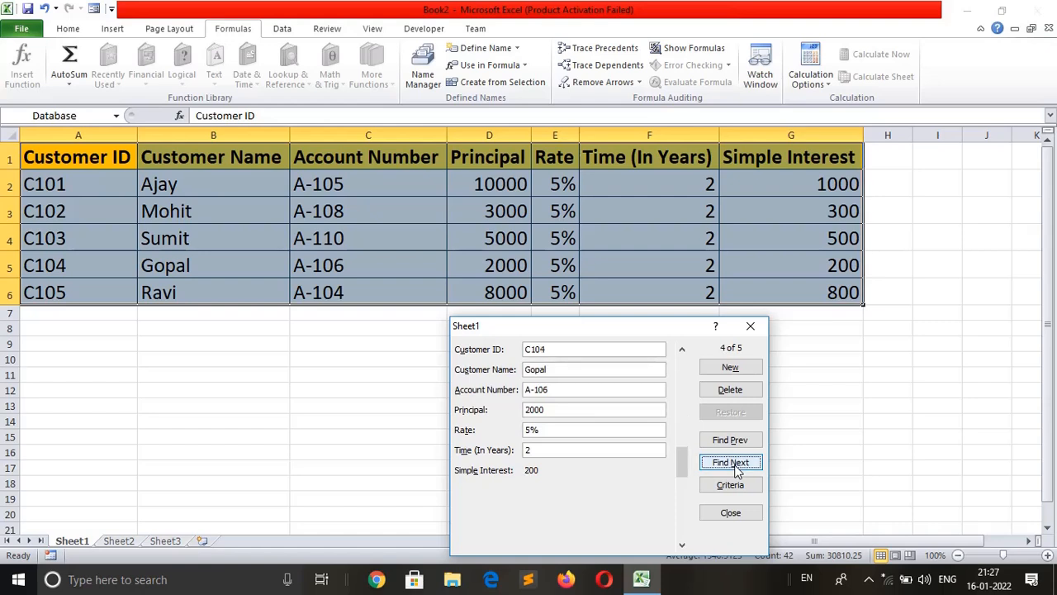
{"action": "left_click", "coordinate": [734, 442]}
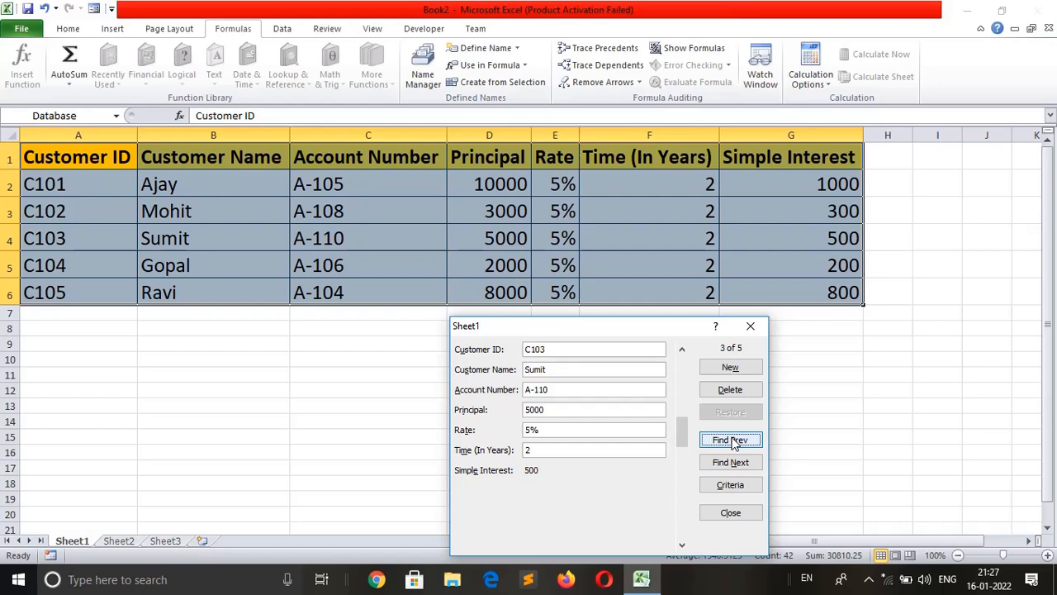
Step: Step back one matching record, clear the principal criterion, and return to the record form
{"action": "left_click", "coordinate": [734, 441]}
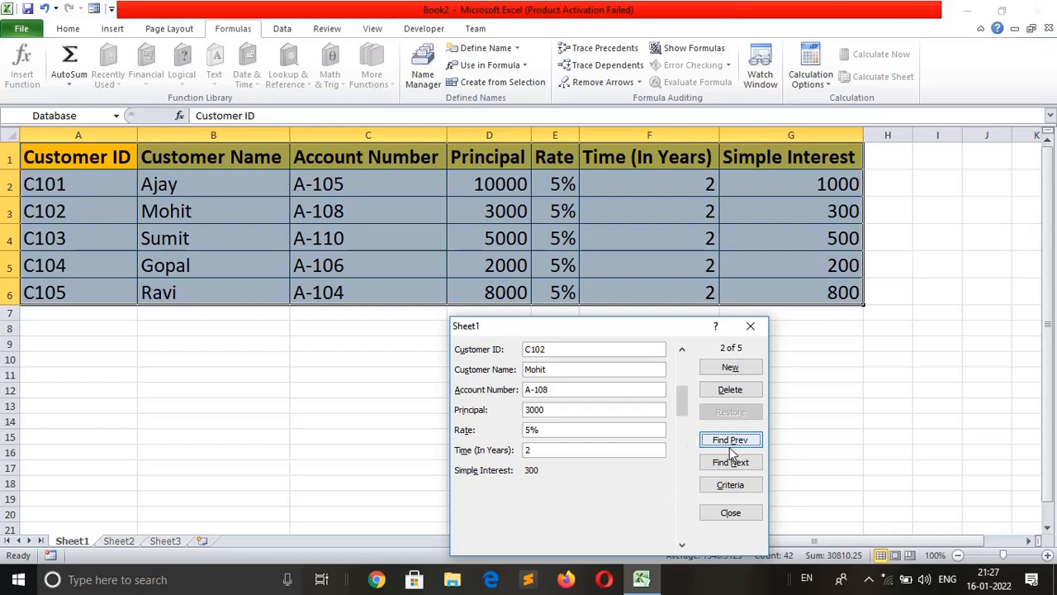
{"action": "left_click", "coordinate": [730, 484]}
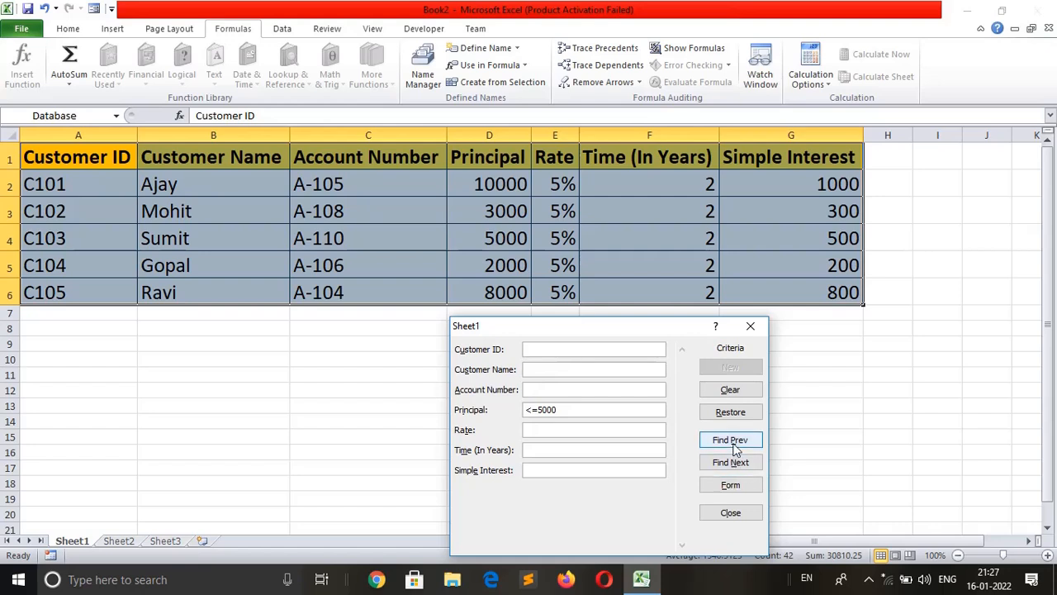
{"action": "left_click", "coordinate": [735, 390]}
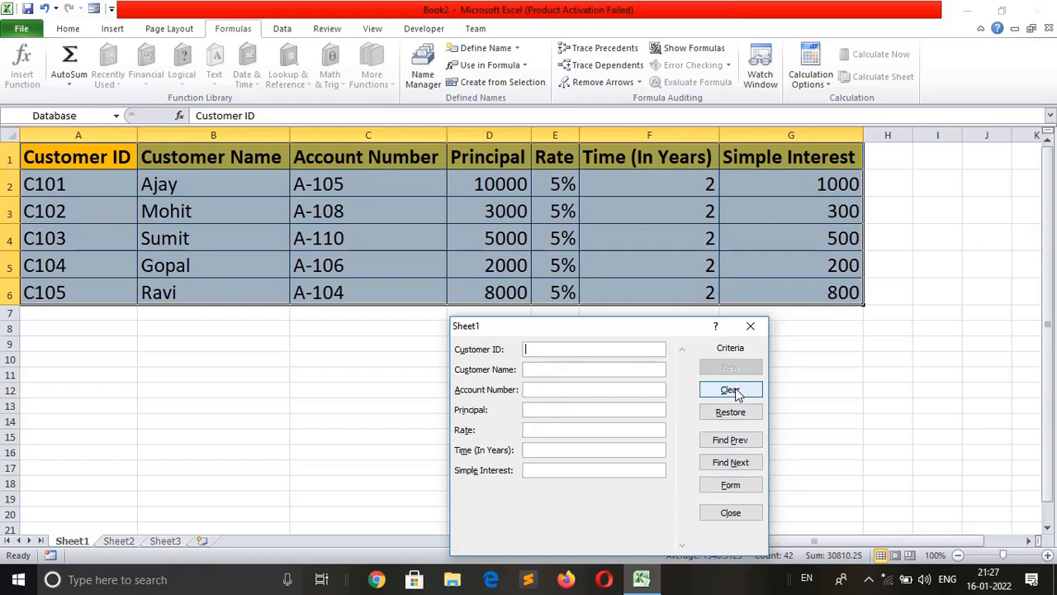
{"action": "left_click", "coordinate": [754, 484]}
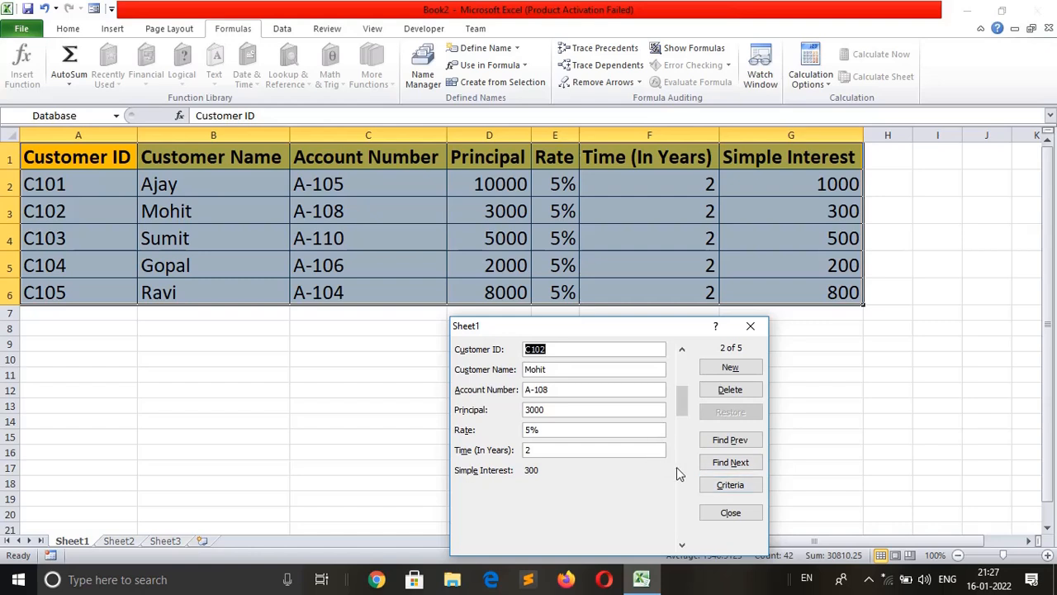
Step: Browse the unfiltered customer records from the first to the last one and close the data form
{"action": "left_click", "coordinate": [726, 443]}
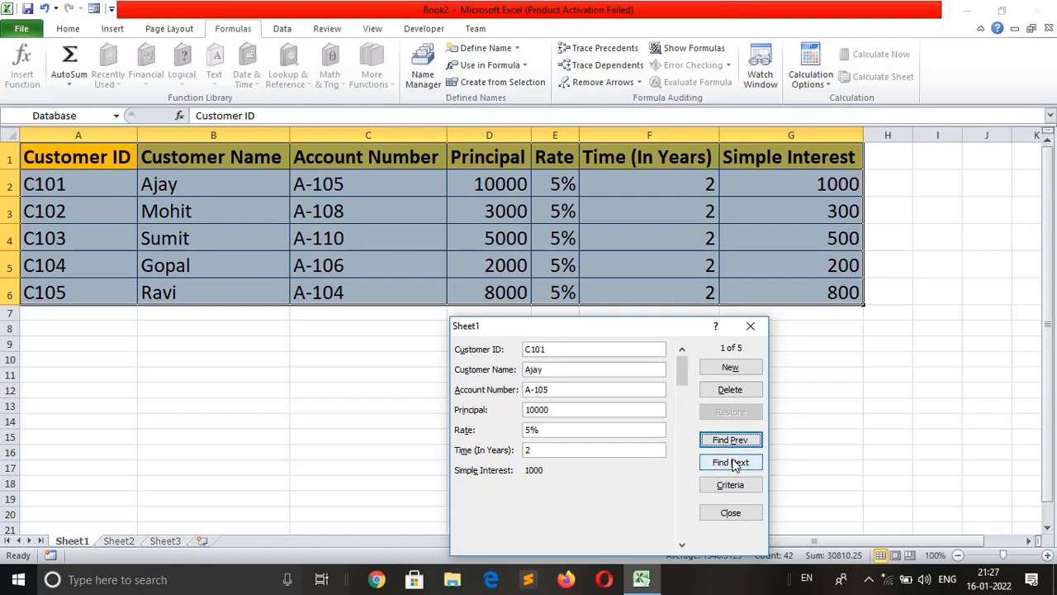
{"action": "left_click", "coordinate": [732, 464]}
{"action": "left_click", "coordinate": [733, 465]}
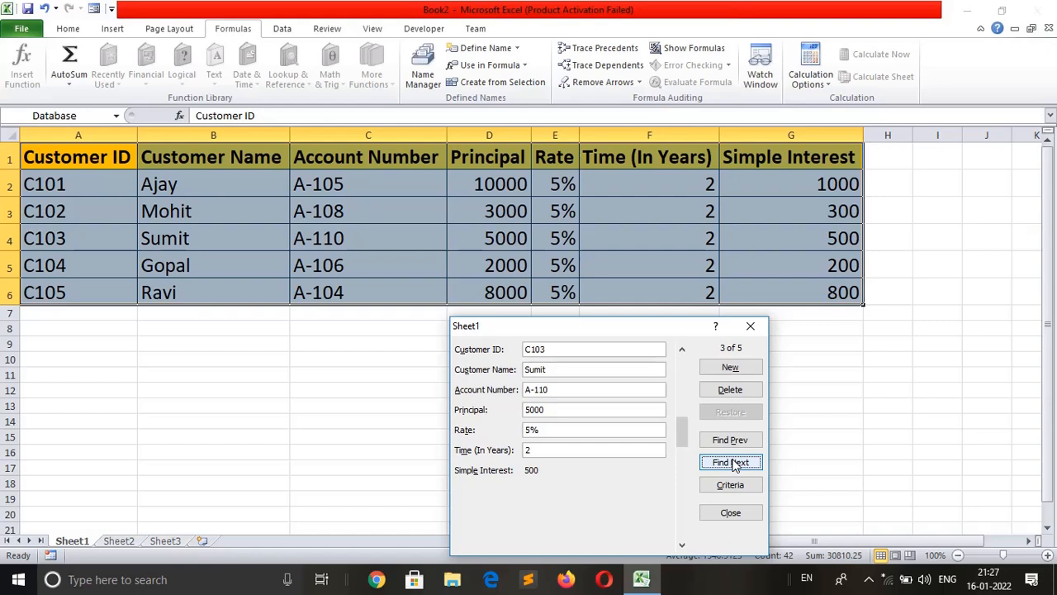
{"action": "left_click", "coordinate": [732, 465]}
{"action": "left_click", "coordinate": [732, 465]}
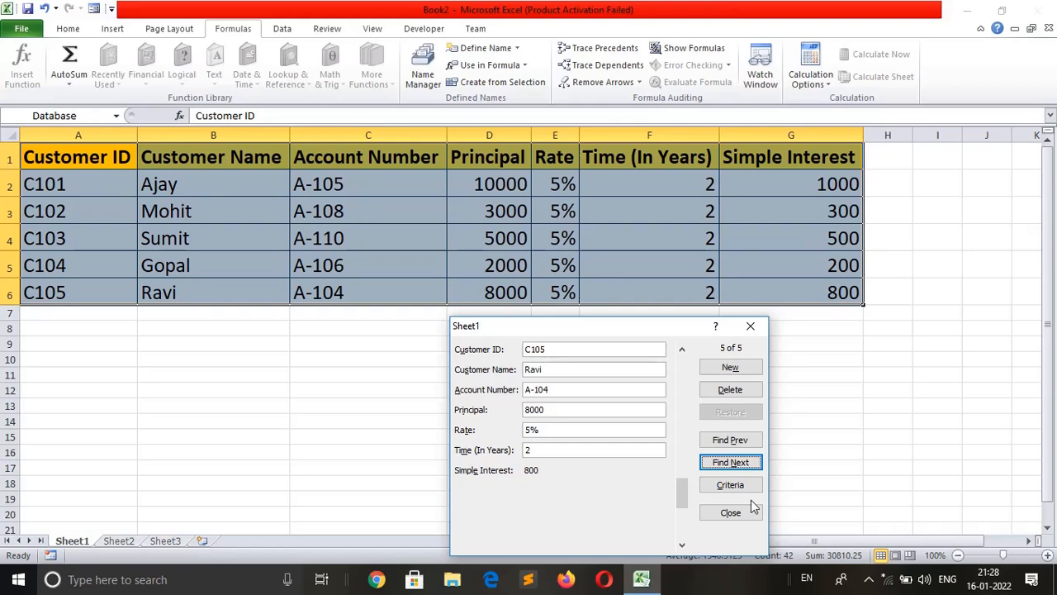
{"action": "left_click", "coordinate": [747, 327]}
{"action": "left_click", "coordinate": [460, 394]}
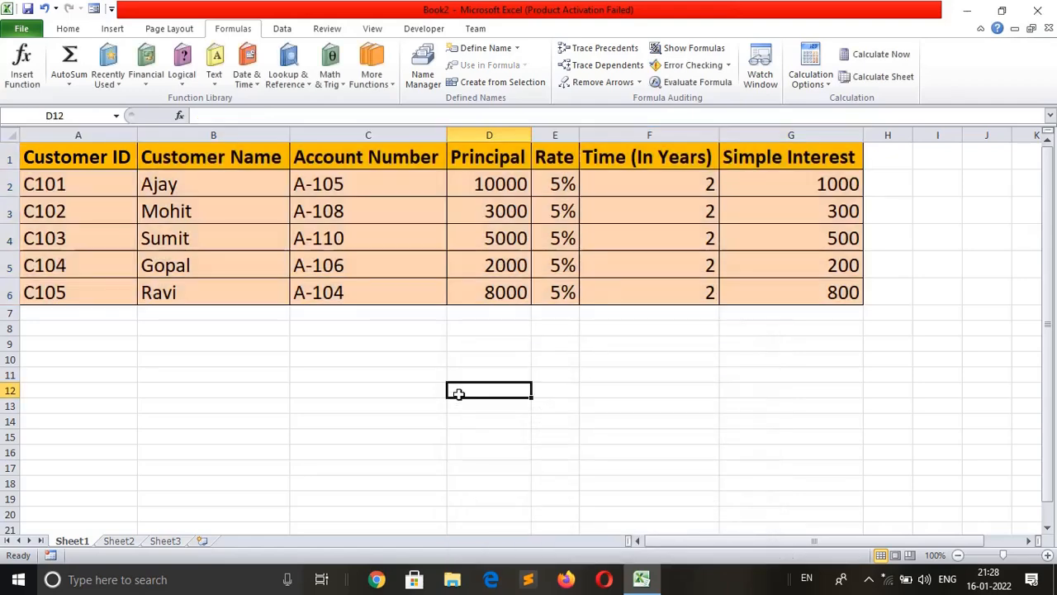
Step: On Sheet2, set the row 5 student's marks to 70 in Phy and 65 in Che
{"action": "left_click", "coordinate": [116, 540]}
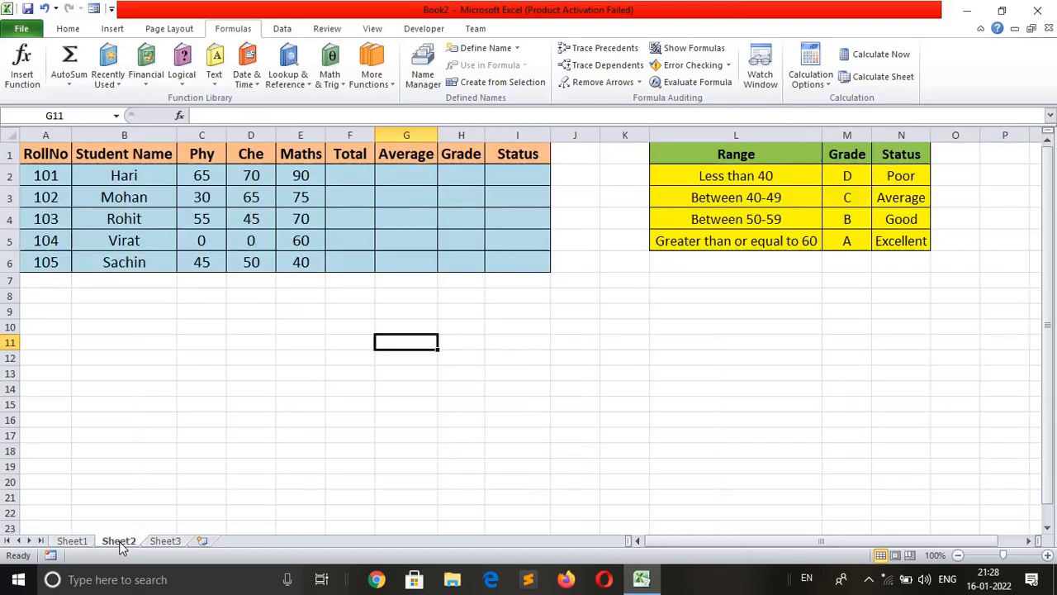
{"action": "left_click", "coordinate": [196, 240]}
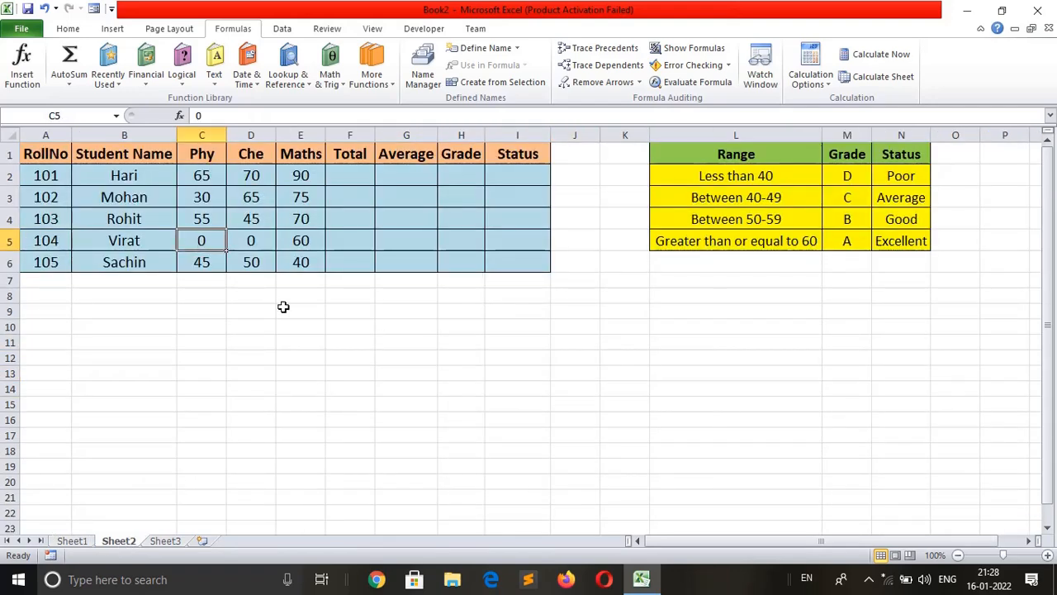
{"action": "type", "text": "7"}
{"action": "type", "text": "0"}
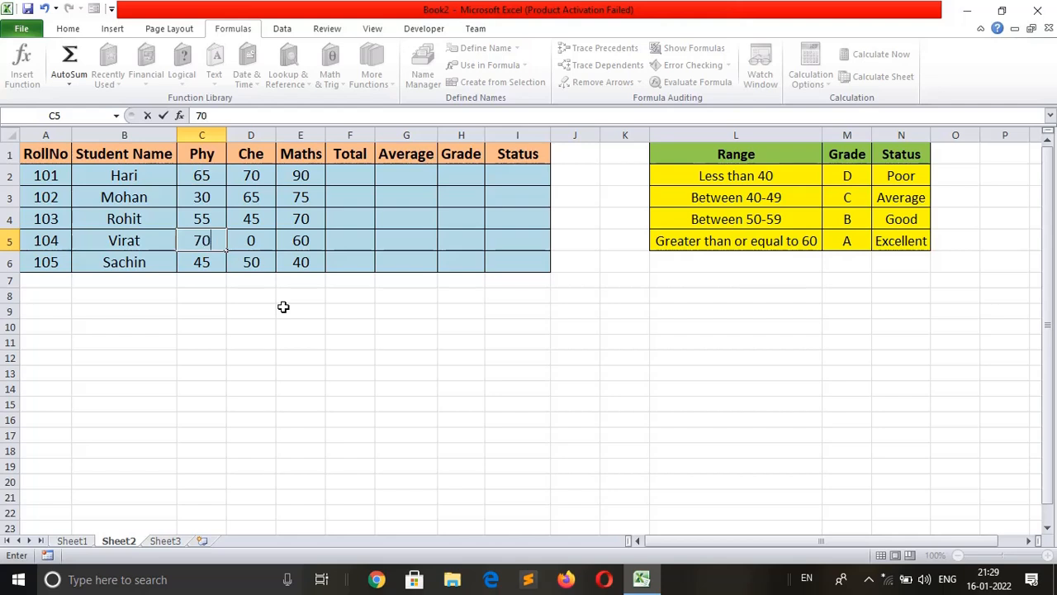
{"action": "key", "text": "Tab"}
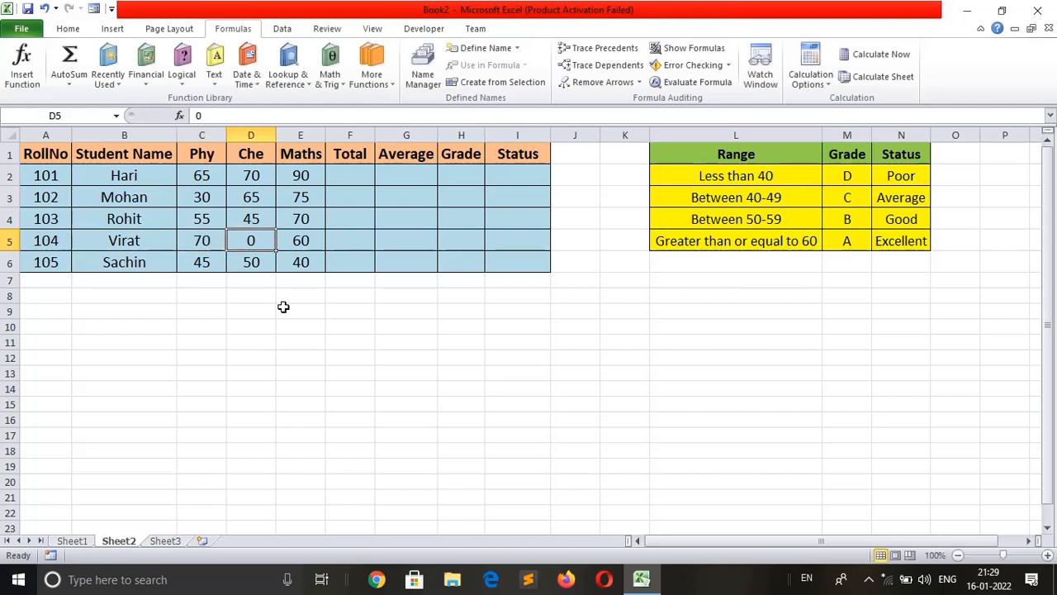
{"action": "type", "text": "65"}
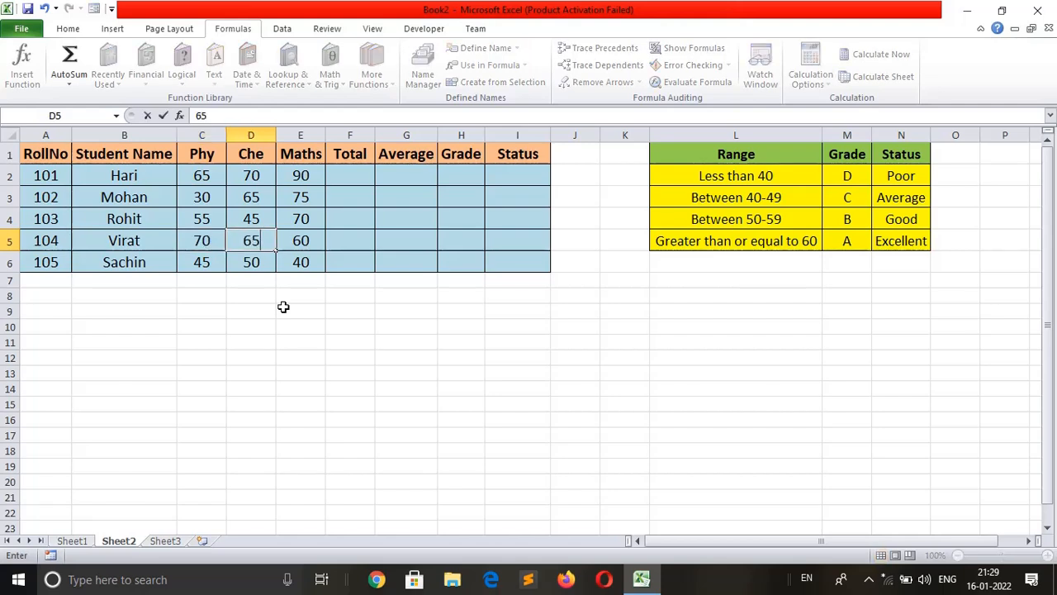
{"action": "key", "text": "Tab"}
{"action": "left_click", "coordinate": [346, 351]}
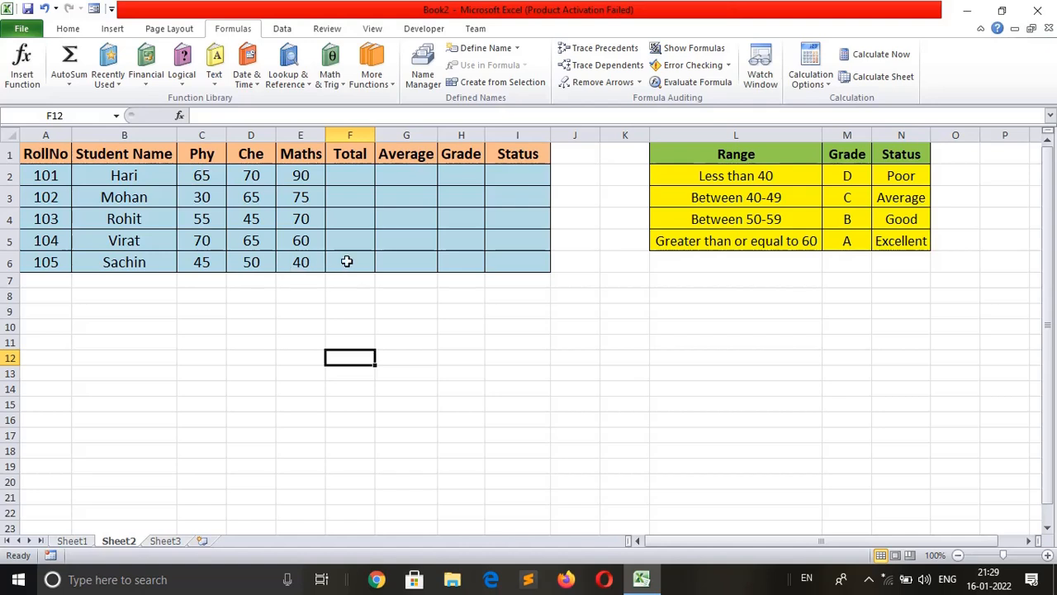
Step: Try a SUM formula over C2:E2 in F2 for the first student's total, and undo the entry
{"action": "left_click", "coordinate": [350, 176]}
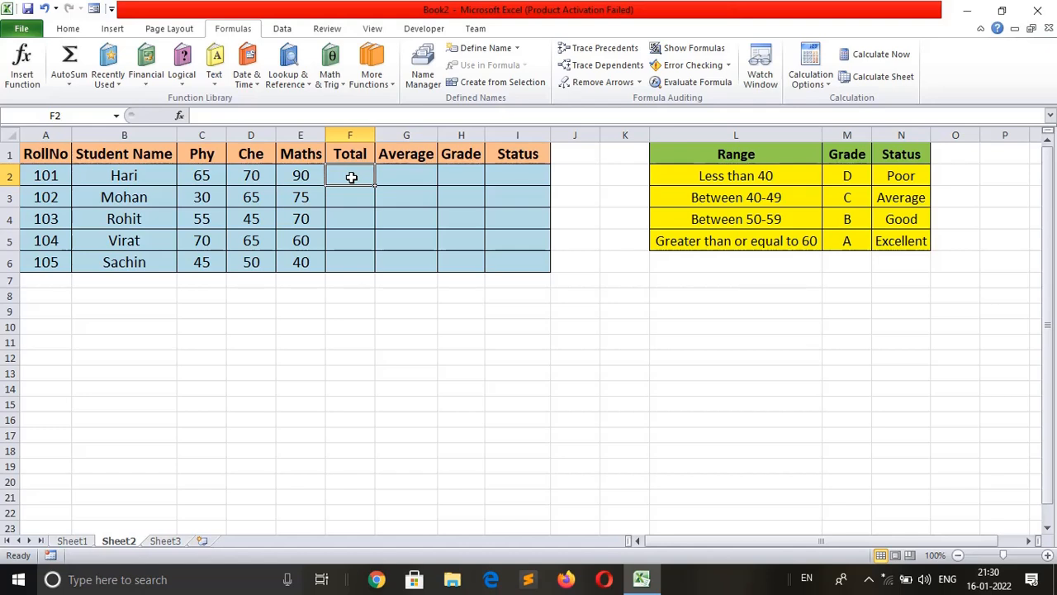
{"action": "type", "text": "=su"}
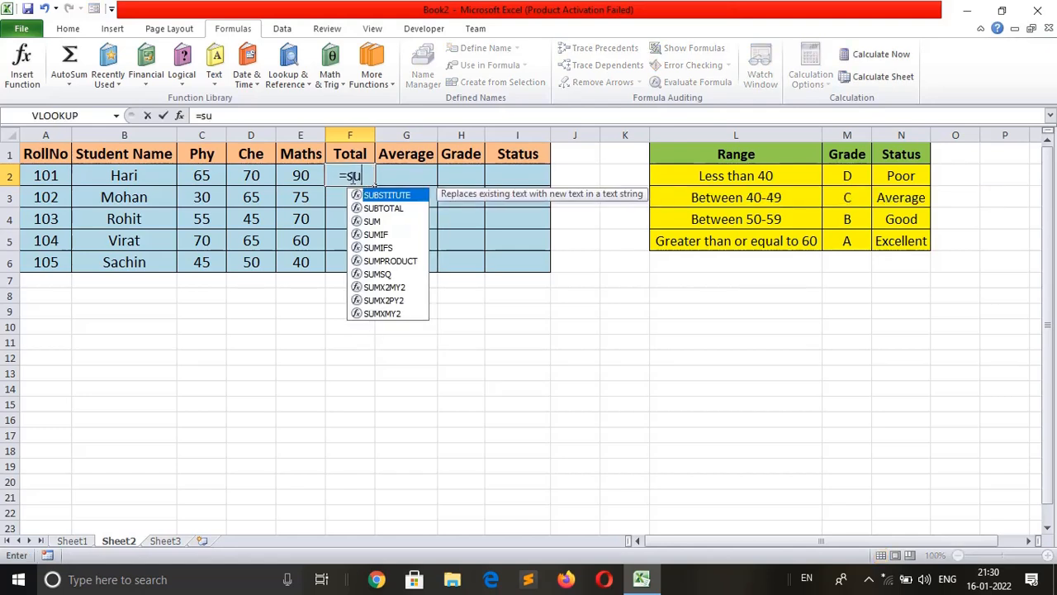
{"action": "type", "text": "m("}
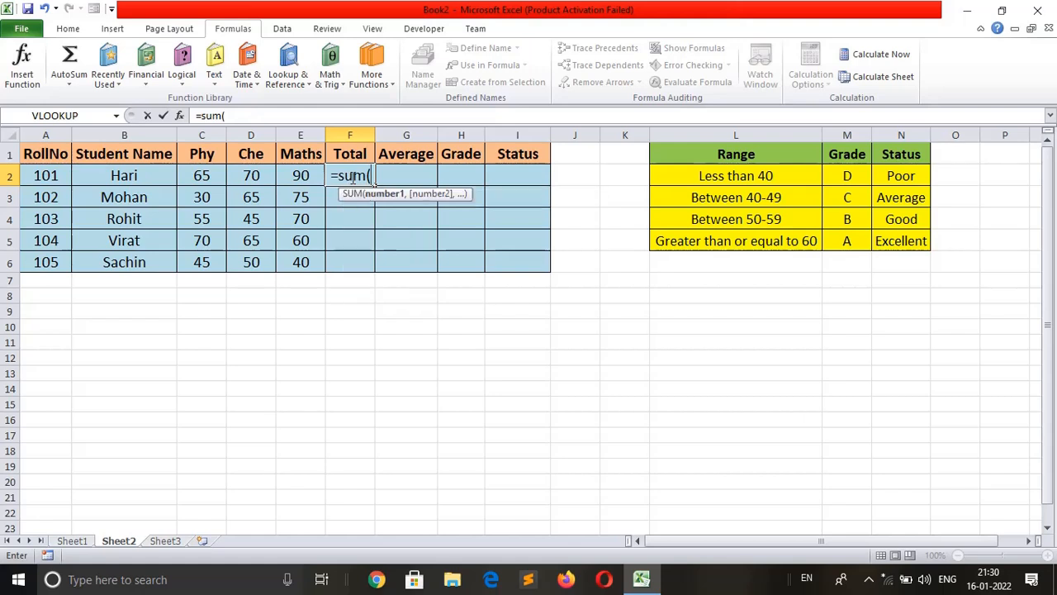
{"action": "left_click", "coordinate": [202, 176]}
{"action": "key", "text": "shift+Right"}
{"action": "key", "text": "shift+Right"}
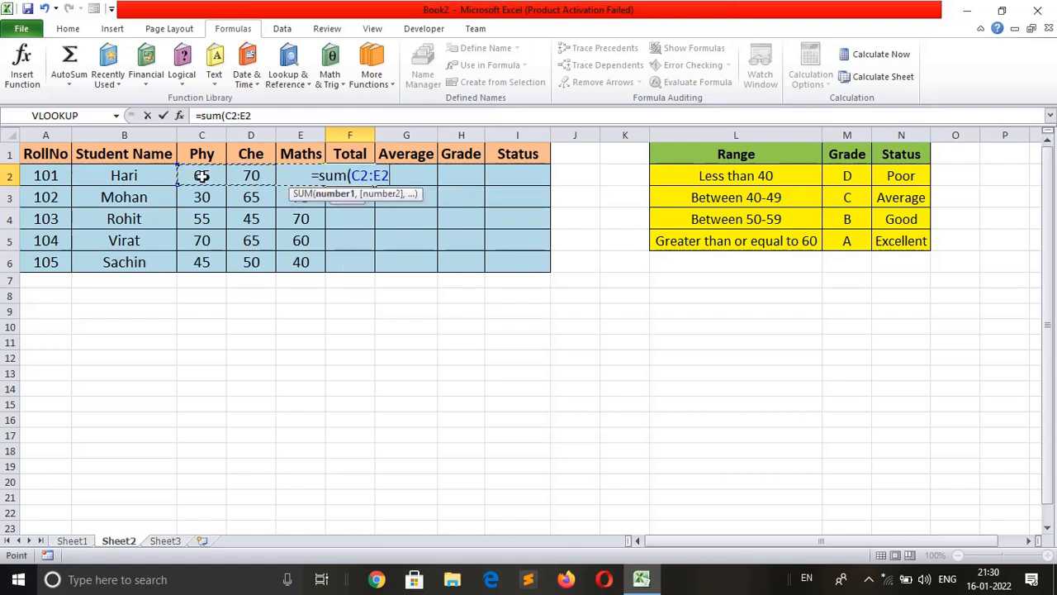
{"action": "key", "text": "Return"}
{"action": "key", "text": "ctrl+z"}
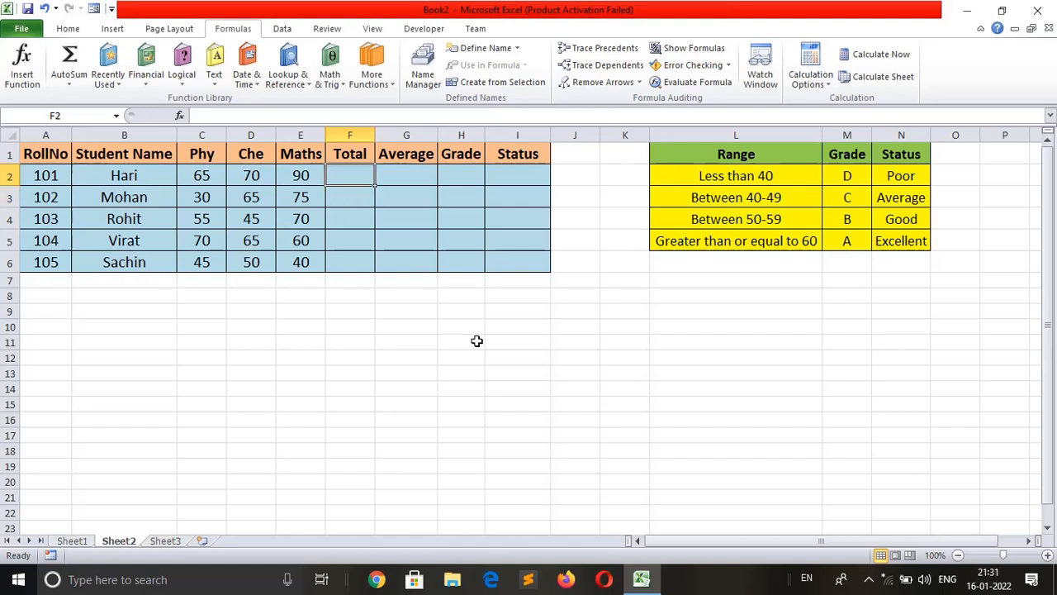
Step: Try the addition formula =C2+D2+E2 in F2 for the first student's total, and clear the cell
{"action": "type", "text": "="}
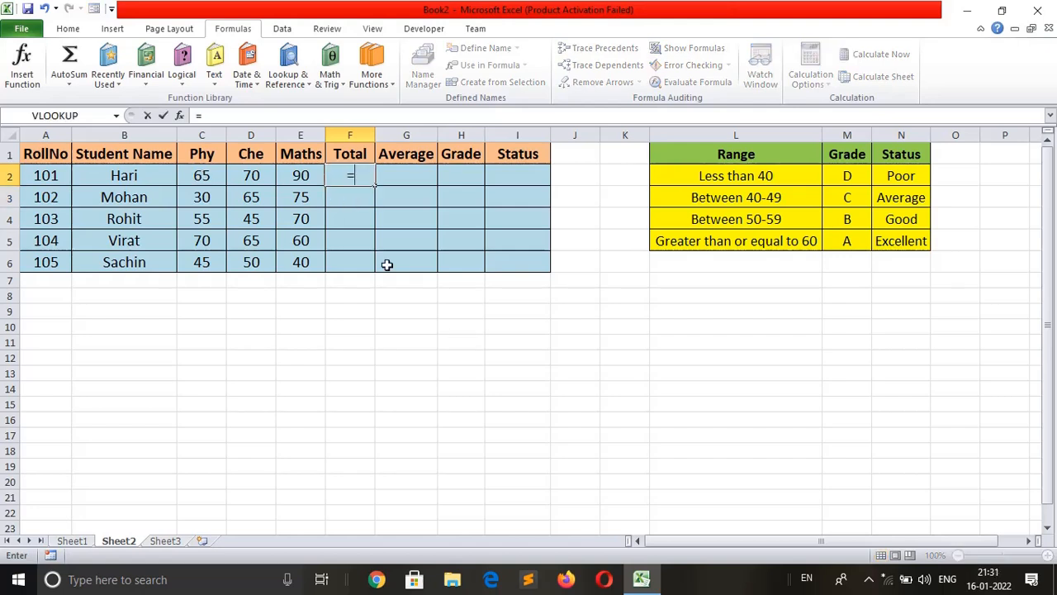
{"action": "left_click", "coordinate": [202, 175]}
{"action": "type", "text": "+"}
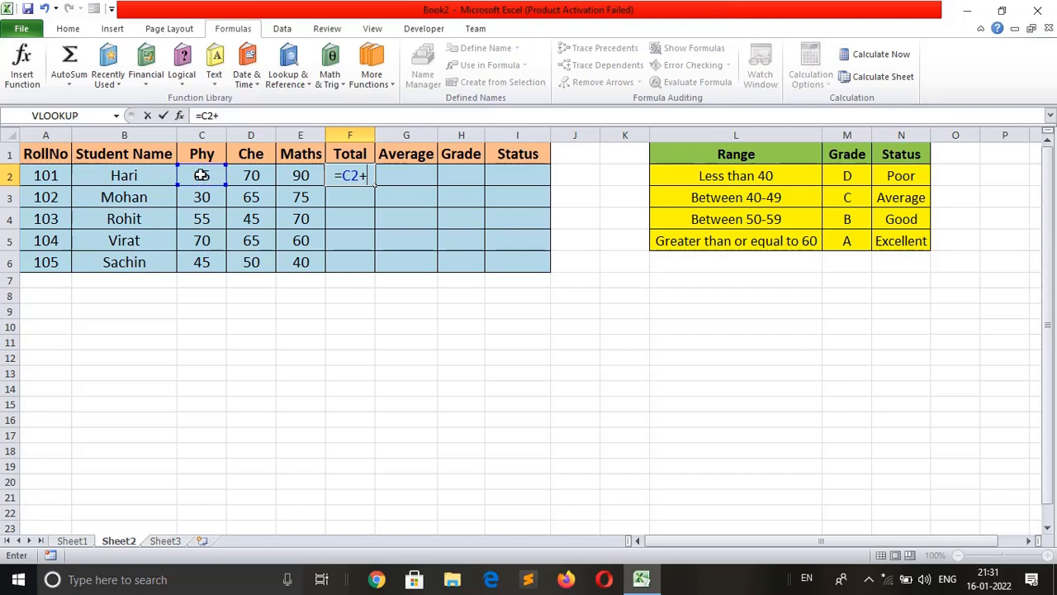
{"action": "left_click", "coordinate": [248, 178]}
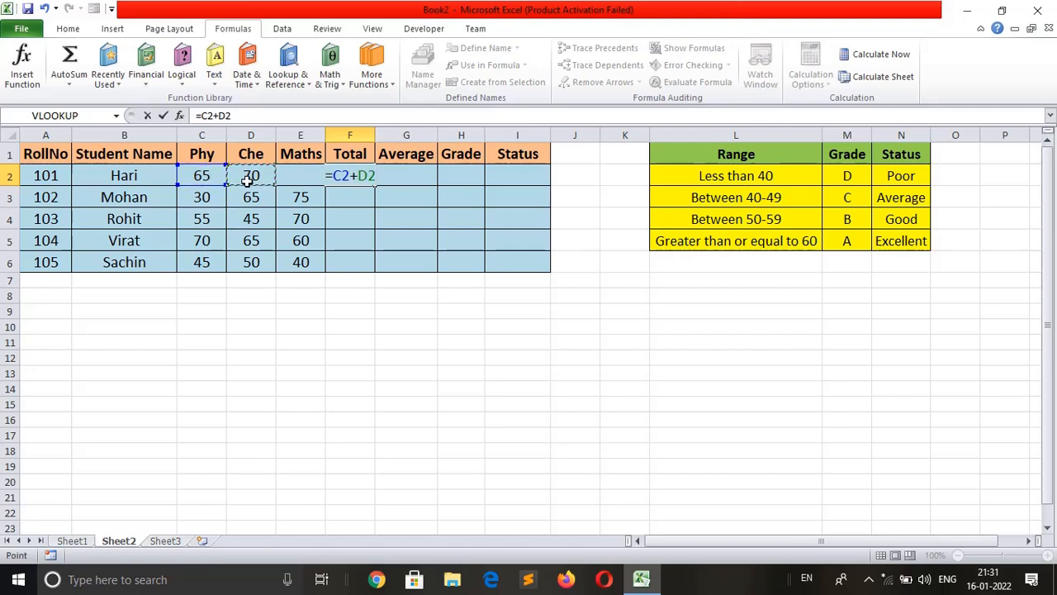
{"action": "type", "text": "+"}
{"action": "type", "text": "e2"}
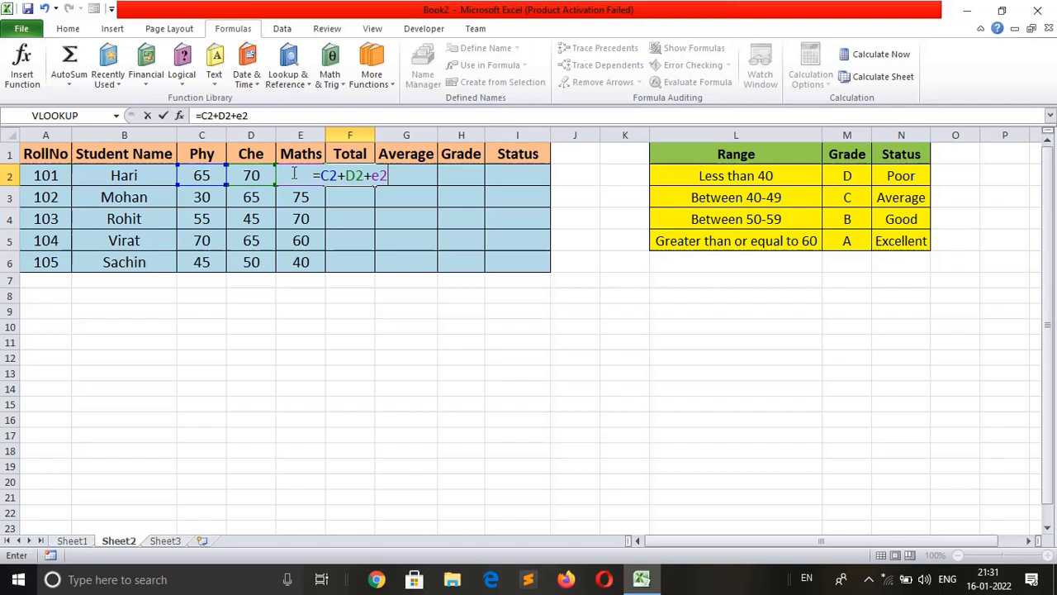
{"action": "key", "text": "Return"}
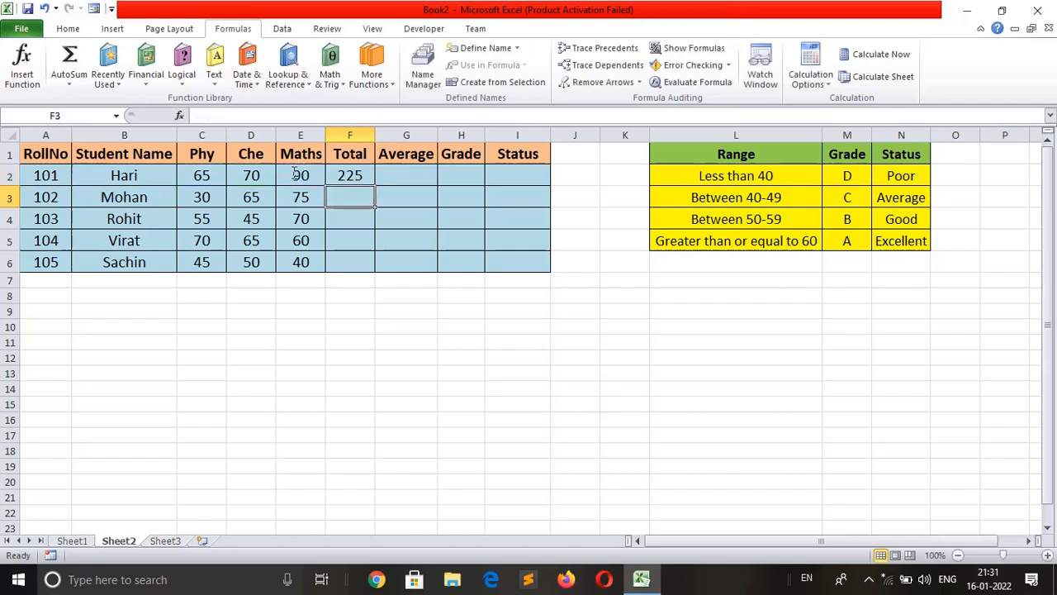
{"action": "left_click", "coordinate": [354, 175]}
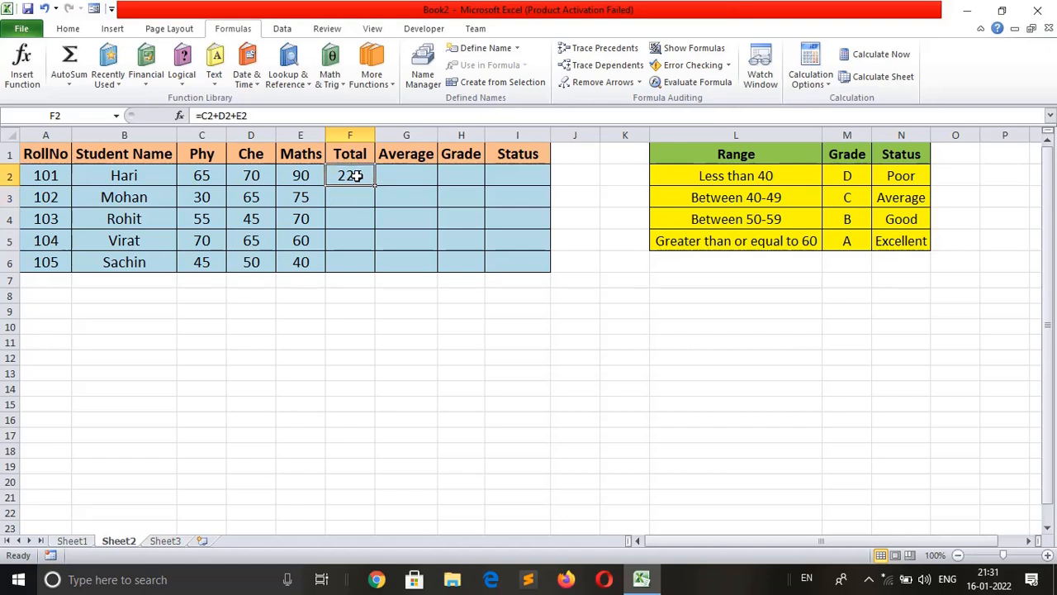
{"action": "key", "text": "Delete"}
Step: Use AutoSum on C2:F2 to put the total of the first student's three marks in F2
{"action": "key", "text": "shift+Left"}
{"action": "key", "text": "shift+Left"}
{"action": "key", "text": "shift+Left"}
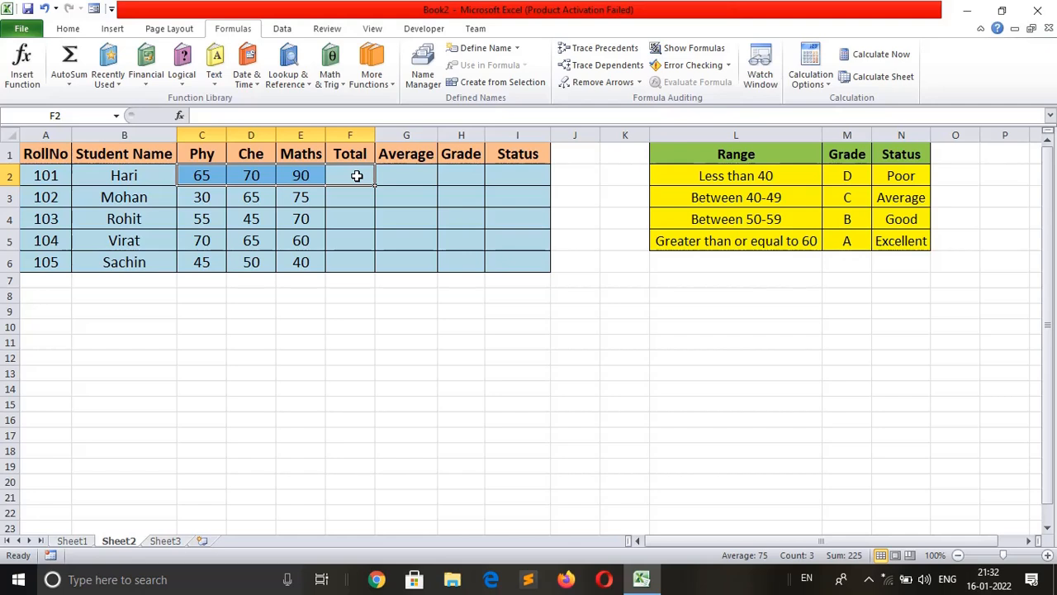
{"action": "key", "text": "alt+equal"}
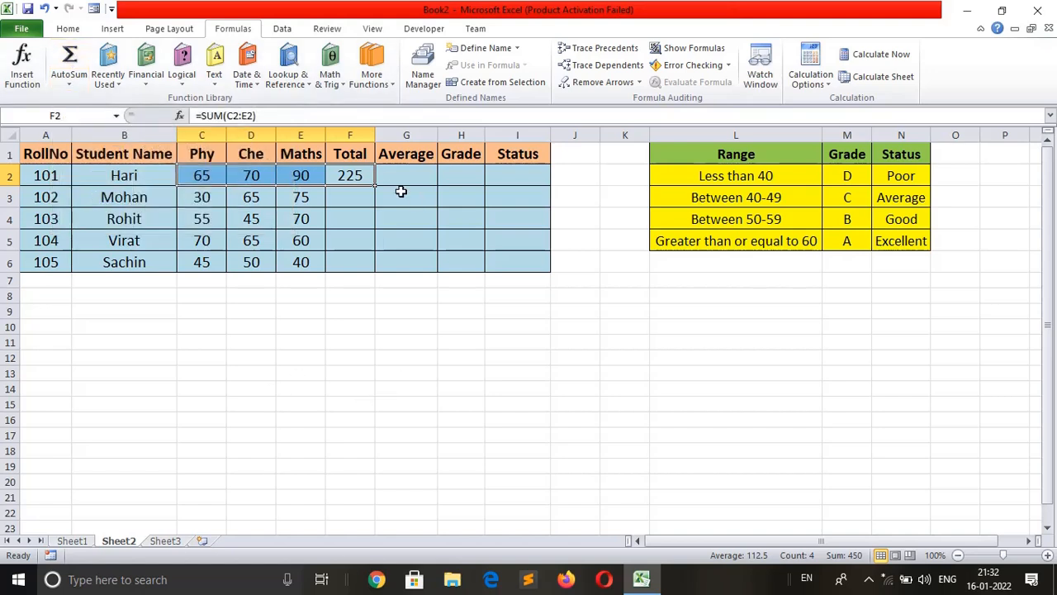
Step: Try the Fill Down command on F2:F6 to copy the total formula, and undo the fill
{"action": "left_click", "coordinate": [350, 176]}
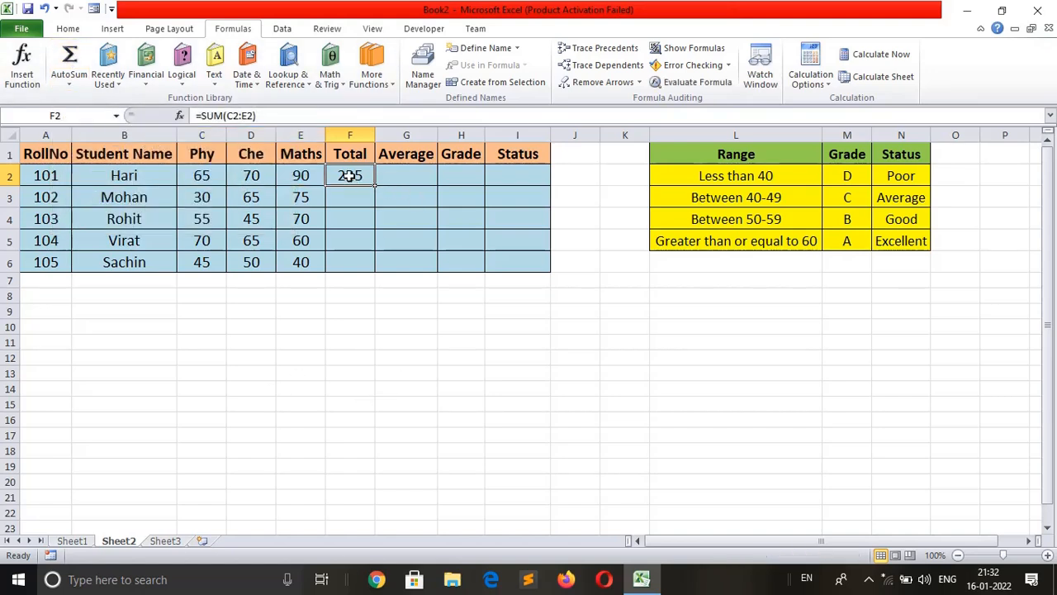
{"action": "key", "text": "Left"}
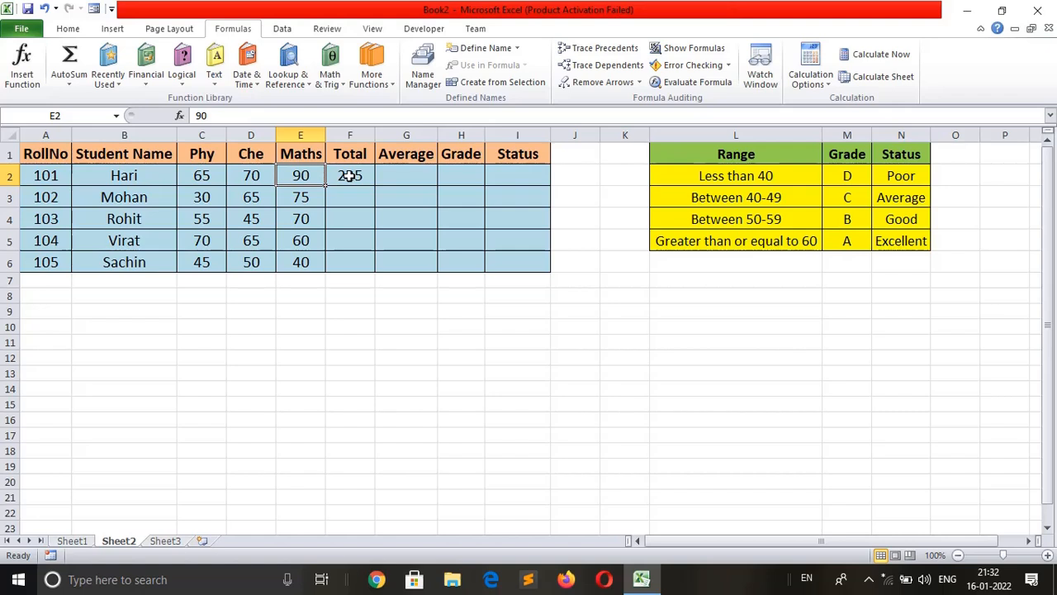
{"action": "key", "text": "ctrl+Down"}
{"action": "key", "text": "Right"}
{"action": "key", "text": "ctrl+shift+Up"}
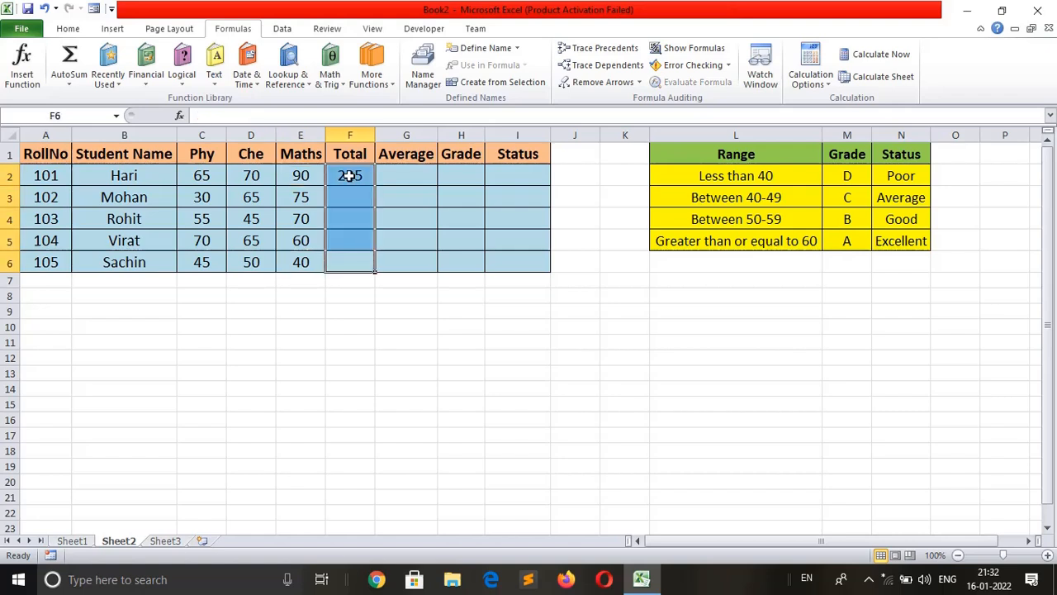
{"action": "key", "text": "ctrl+d"}
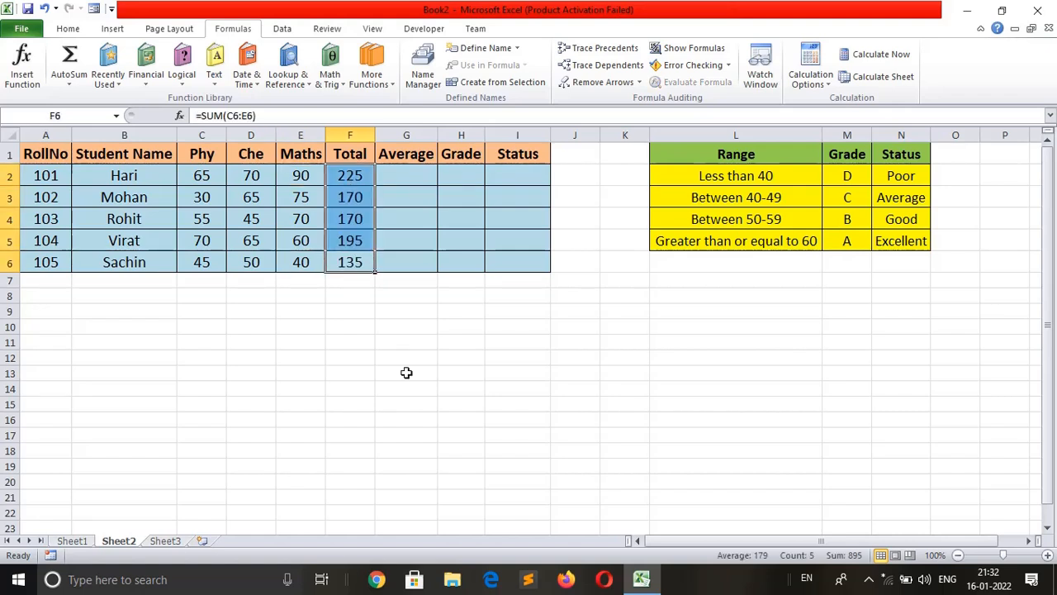
{"action": "left_click", "coordinate": [372, 328]}
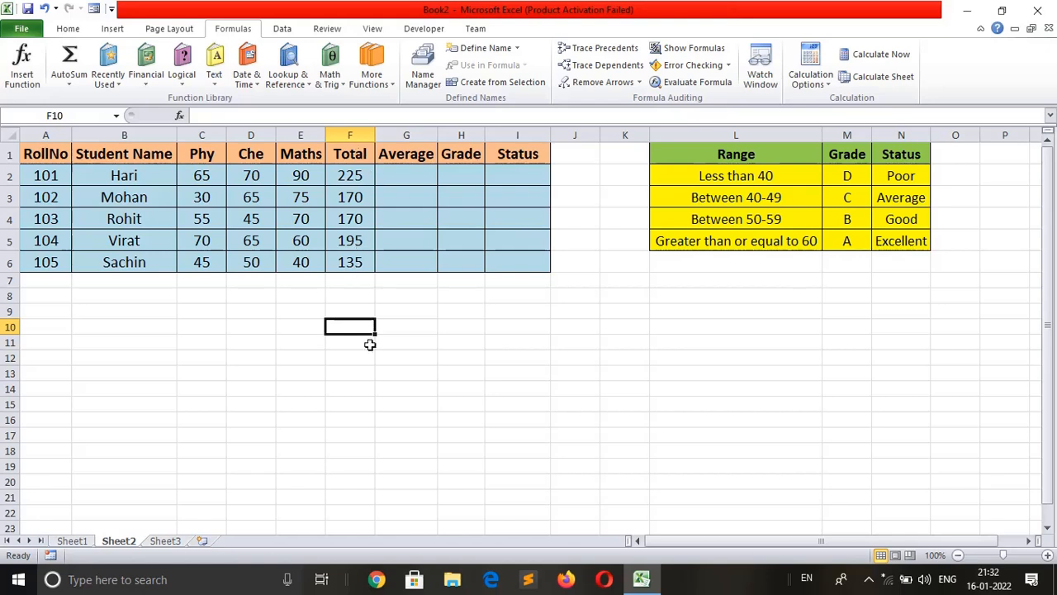
{"action": "key", "text": "ctrl+z"}
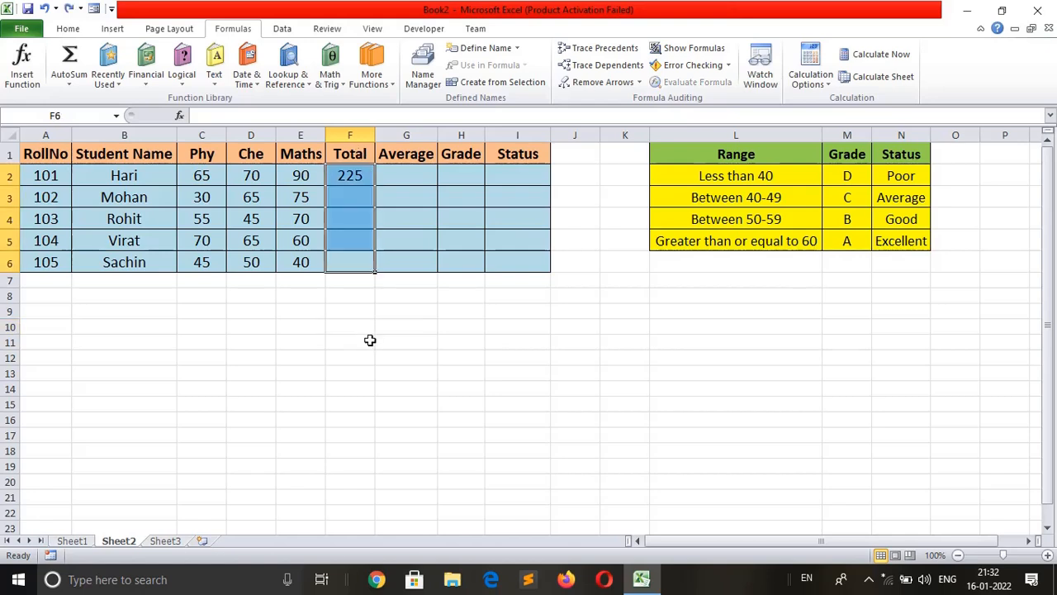
{"action": "left_click", "coordinate": [372, 294]}
Step: AutoFill the total formula from F2 down through F6 for the remaining students
{"action": "left_click", "coordinate": [355, 175]}
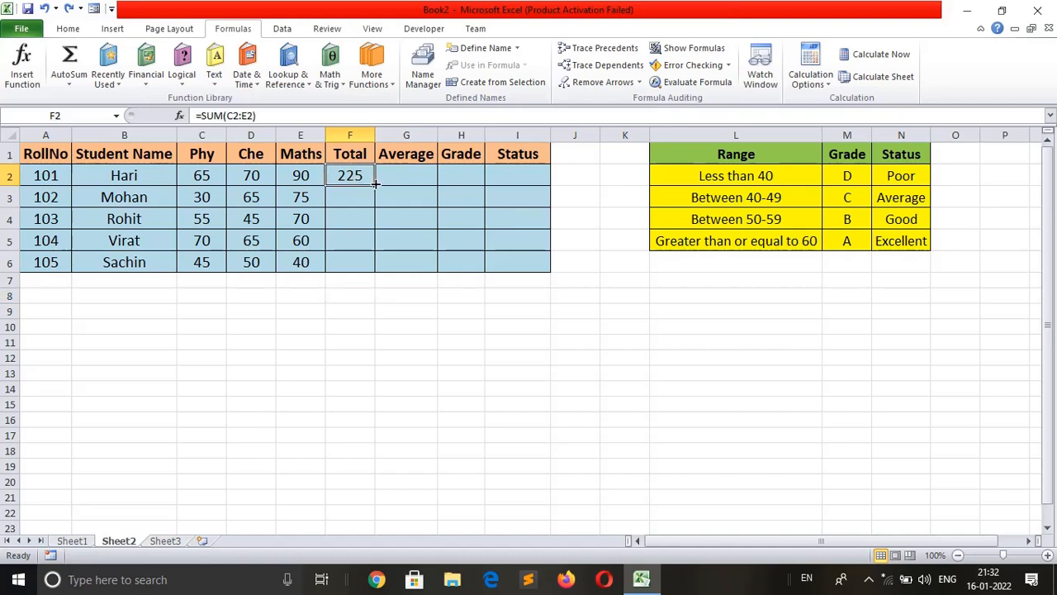
{"action": "left_click_drag", "start_coordinate": [374, 185], "coordinate": [375, 271]}
{"action": "left_click", "coordinate": [390, 314]}
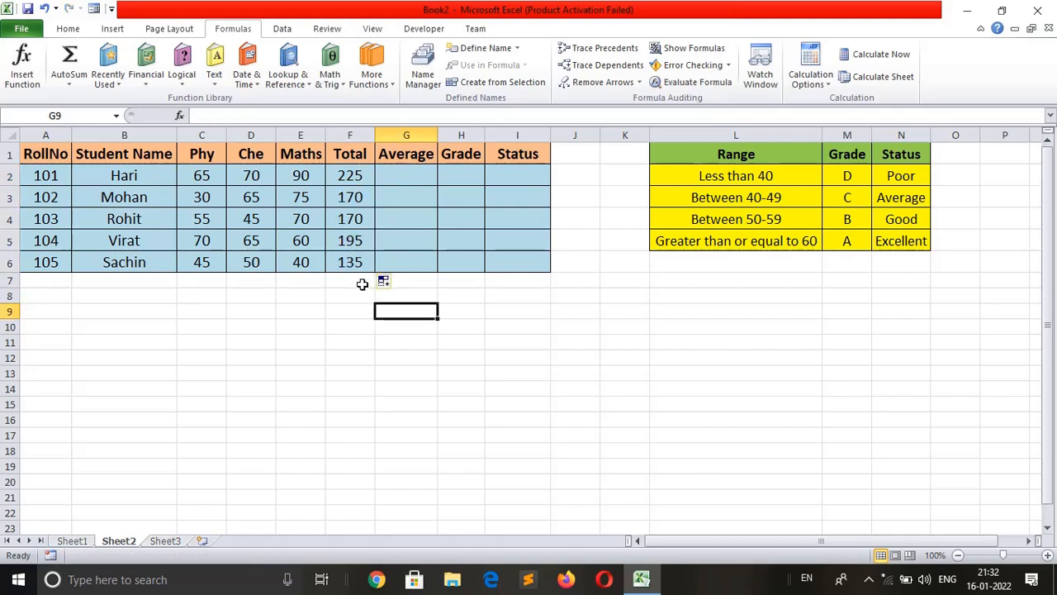
Step: Enter =F2/3 in G2 for the first student's average and AutoFill the formula down through G6
{"action": "left_click", "coordinate": [407, 177]}
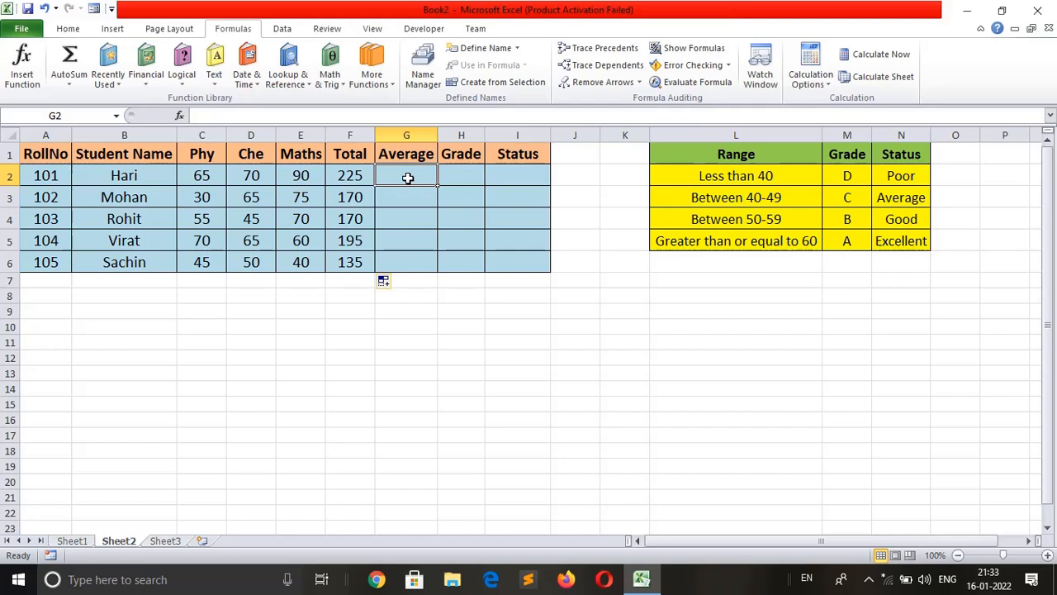
{"action": "type", "text": "="}
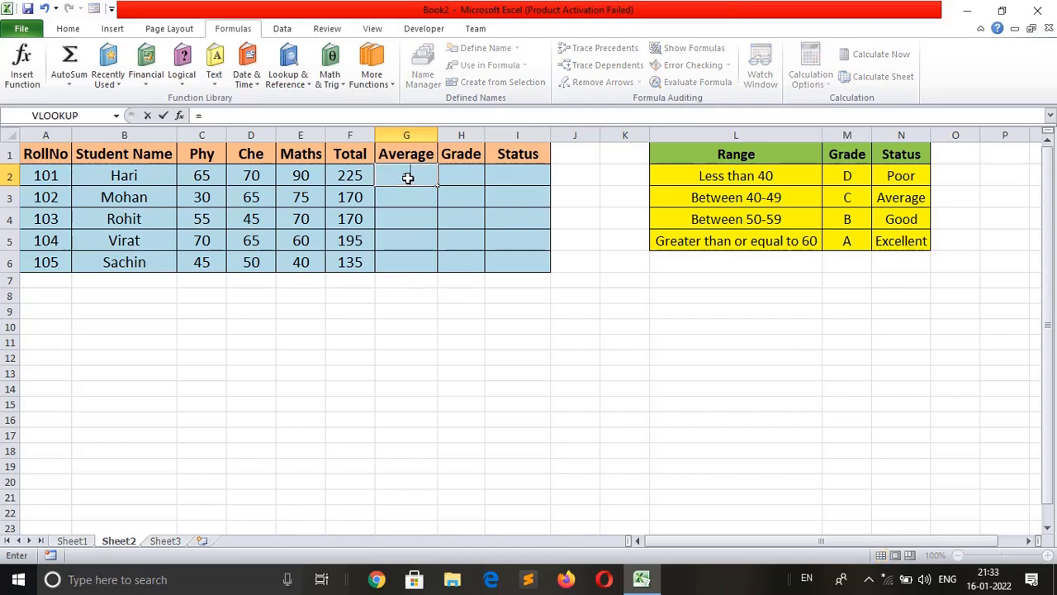
{"action": "key", "text": "Left"}
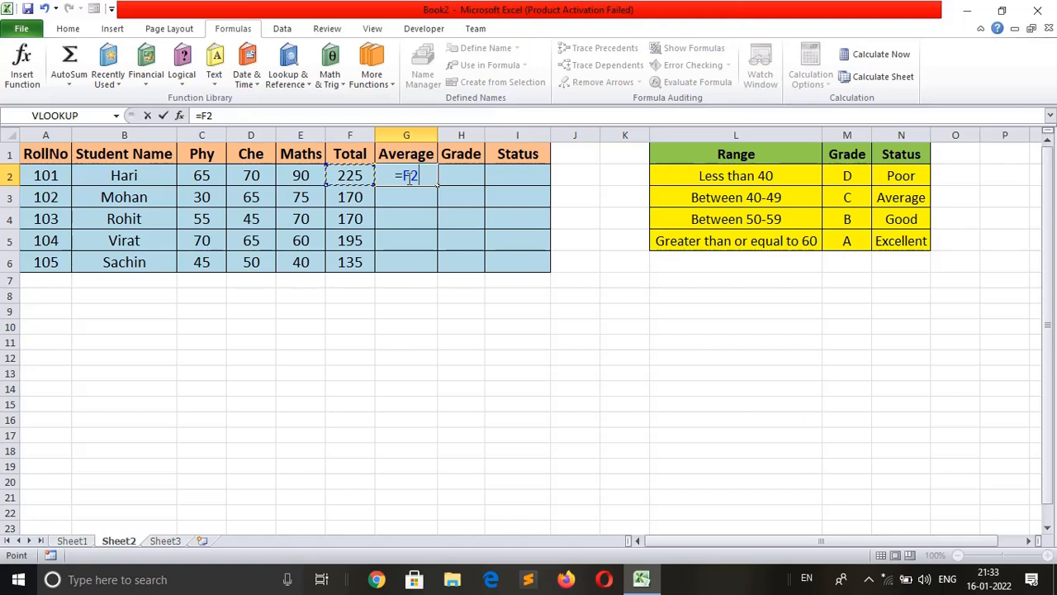
{"action": "type", "text": "/3"}
{"action": "key", "text": "Return"}
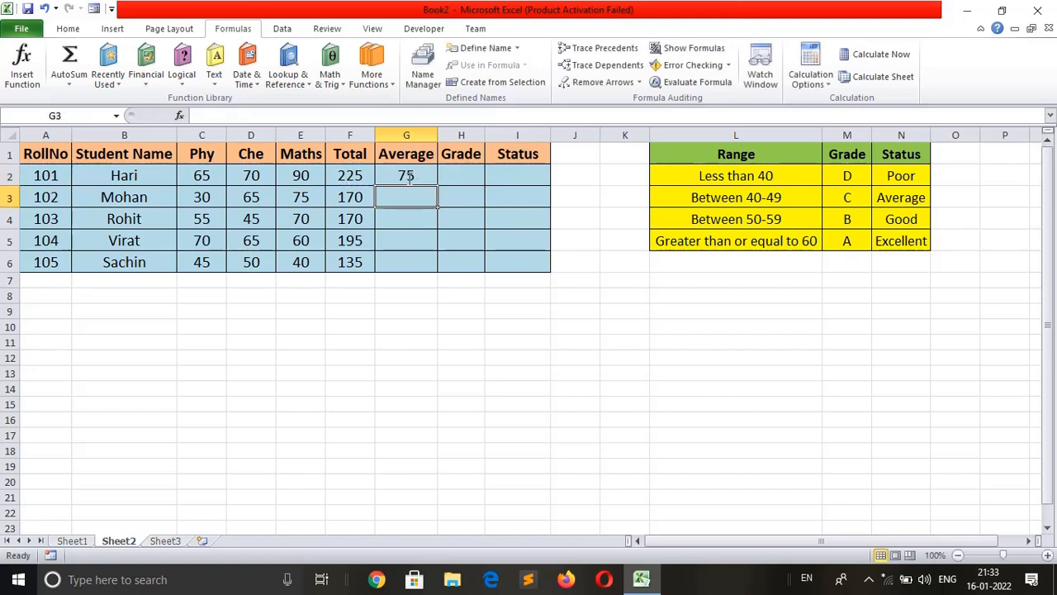
{"action": "key", "text": "Up"}
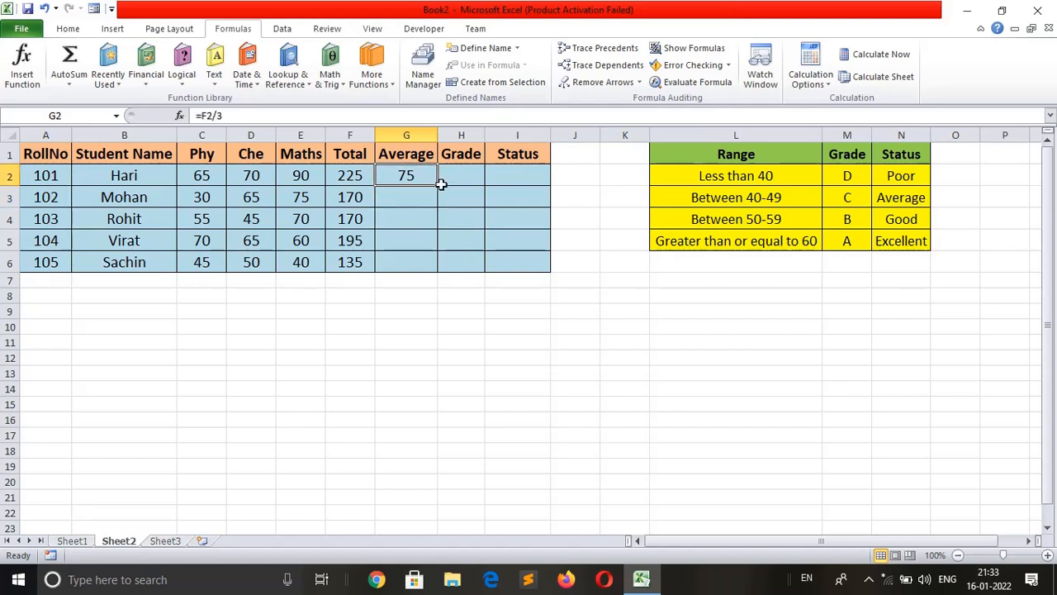
{"action": "left_click_drag", "start_coordinate": [440, 186], "coordinate": [438, 271]}
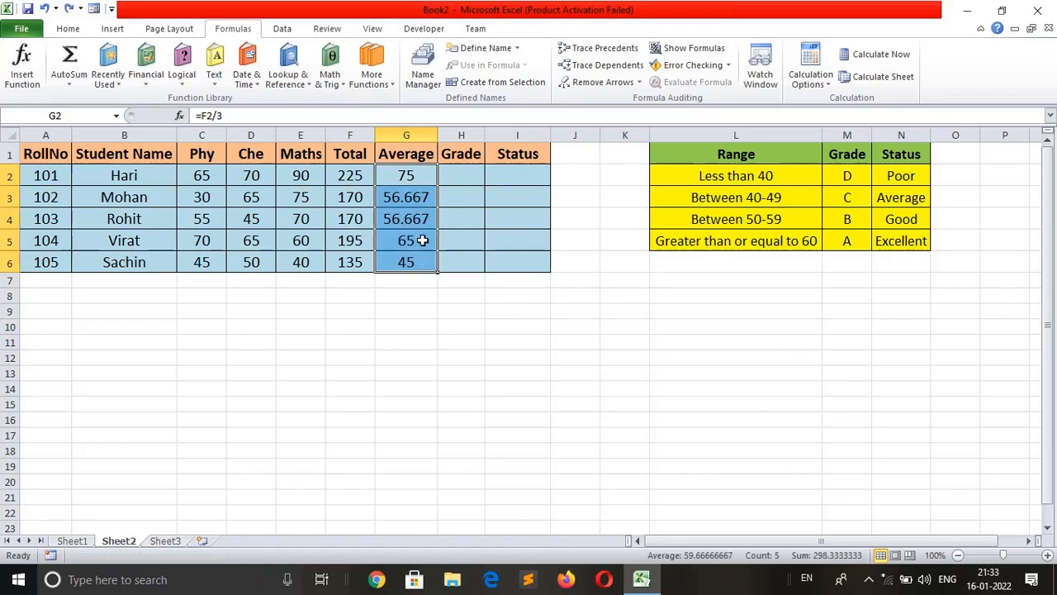
Step: Wrap the average formula in G2 in the INT function so it reads =INT(F2/3)
{"action": "left_click", "coordinate": [406, 175]}
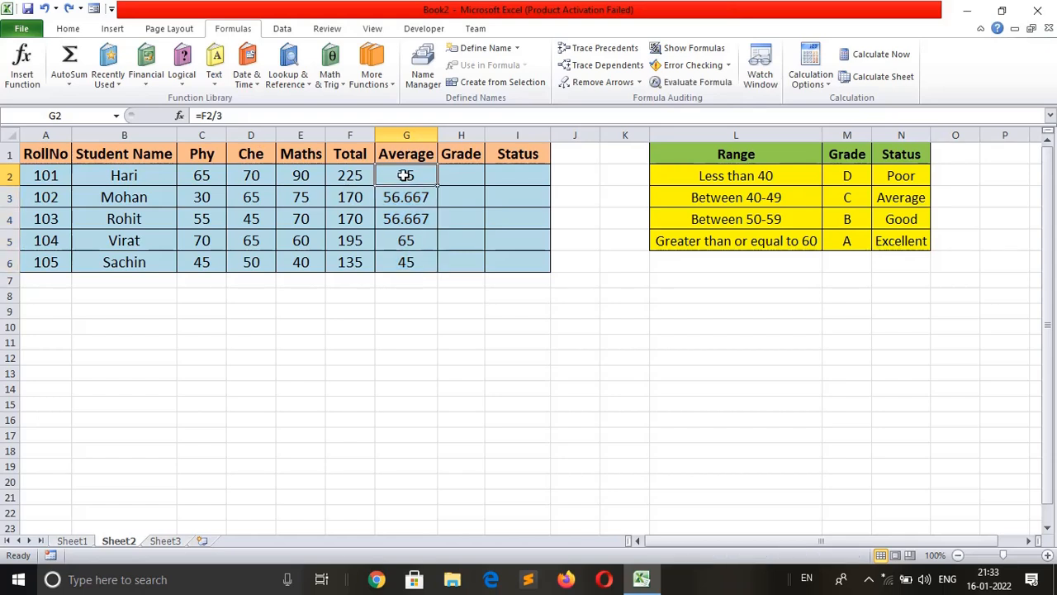
{"action": "left_click", "coordinate": [202, 115]}
{"action": "type", "text": "int"}
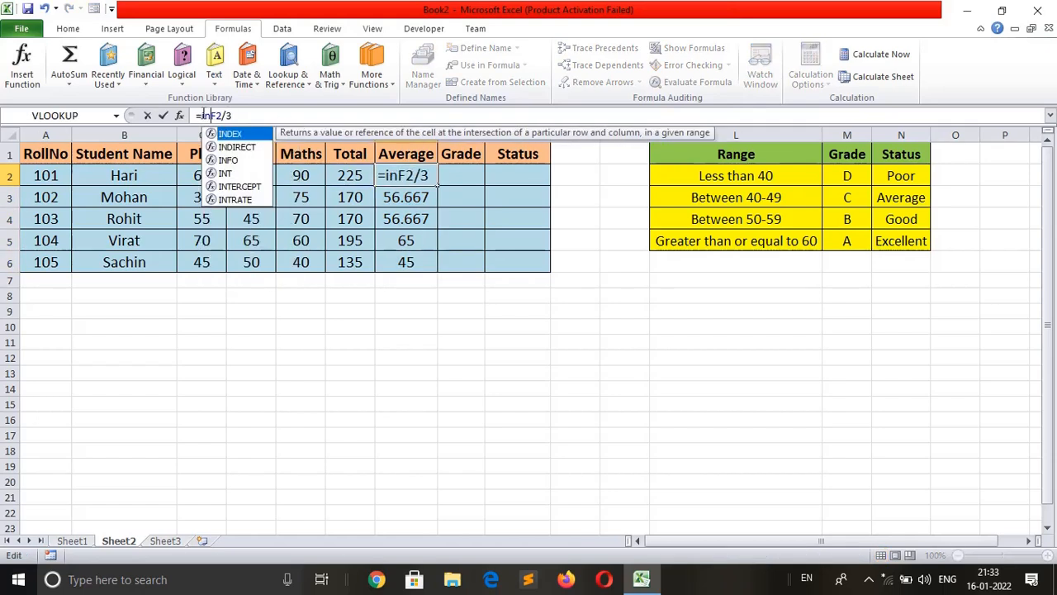
{"action": "type", "text": "("}
{"action": "key", "text": "Return"}
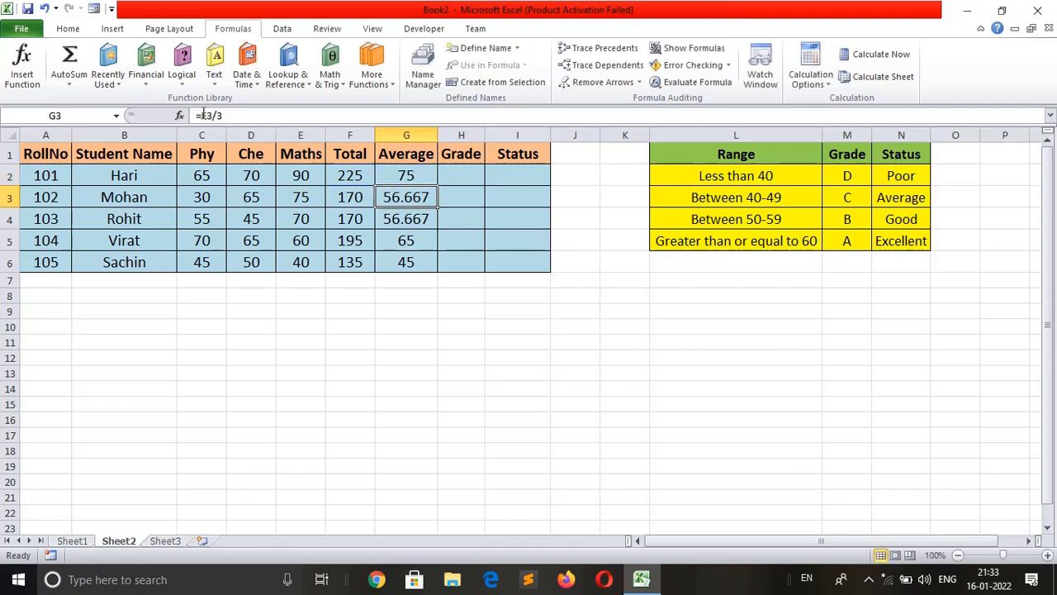
Step: Fill the INT average formula from G2 down through G6 for the remaining students
{"action": "key", "text": "Up"}
{"action": "key", "text": "shift+Down"}
{"action": "key", "text": "shift+Down"}
{"action": "key", "text": "shift+Down"}
{"action": "key", "text": "shift+Down"}
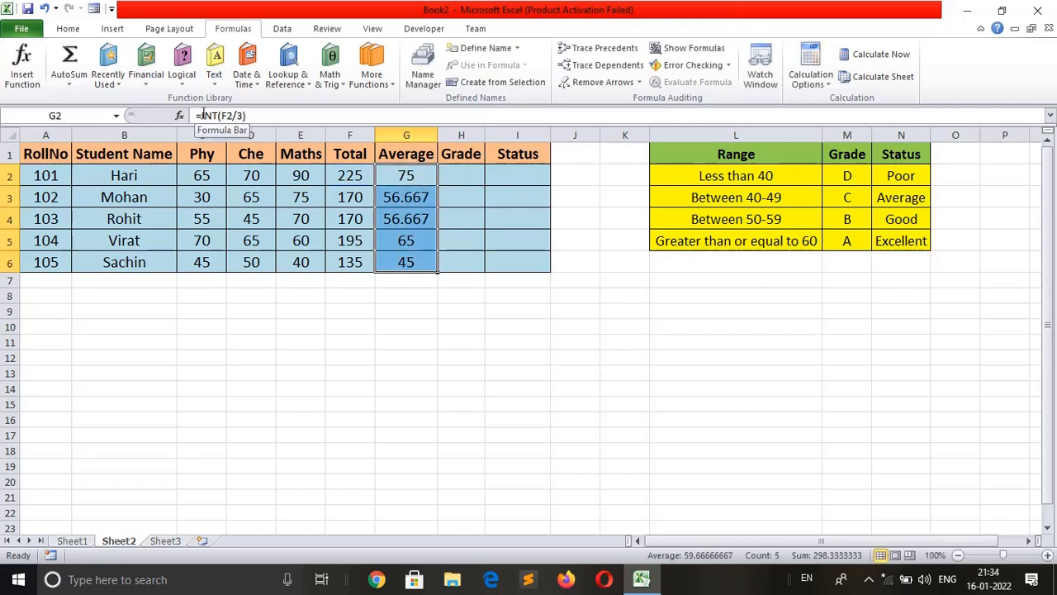
{"action": "key", "text": "ctrl+d"}
{"action": "left_click", "coordinate": [416, 348]}
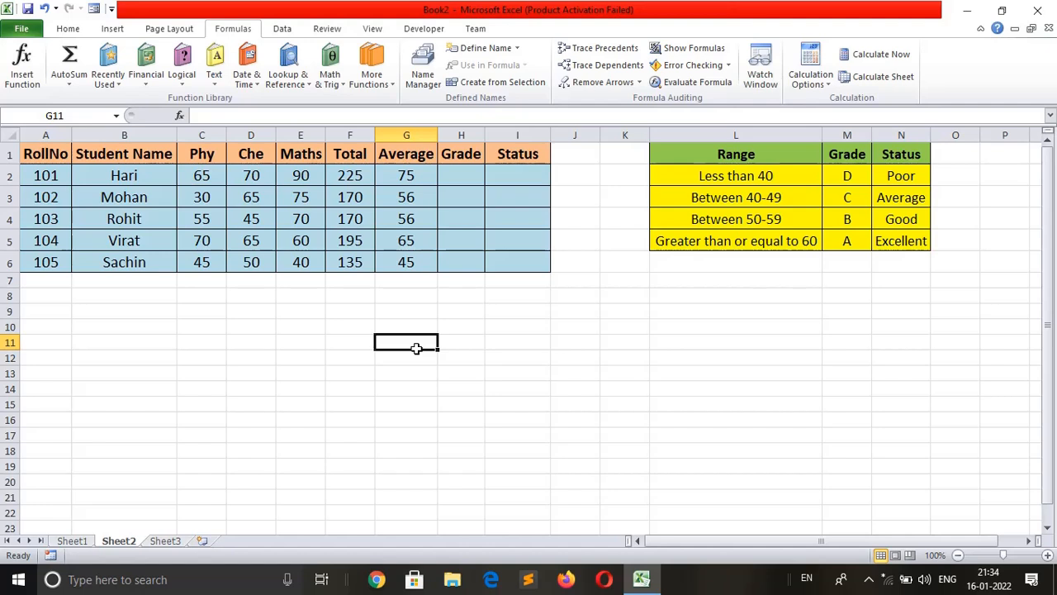
Step: Replace the formula in G2 with the AVERAGE function over the first student's three marks, C2:E2
{"action": "left_click", "coordinate": [408, 175]}
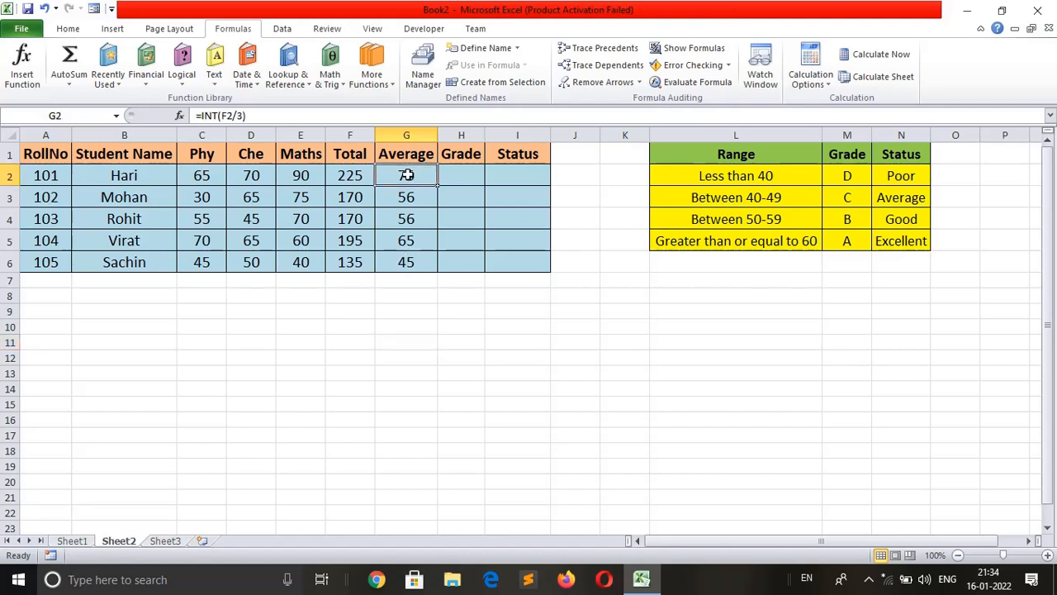
{"action": "type", "text": "=av"}
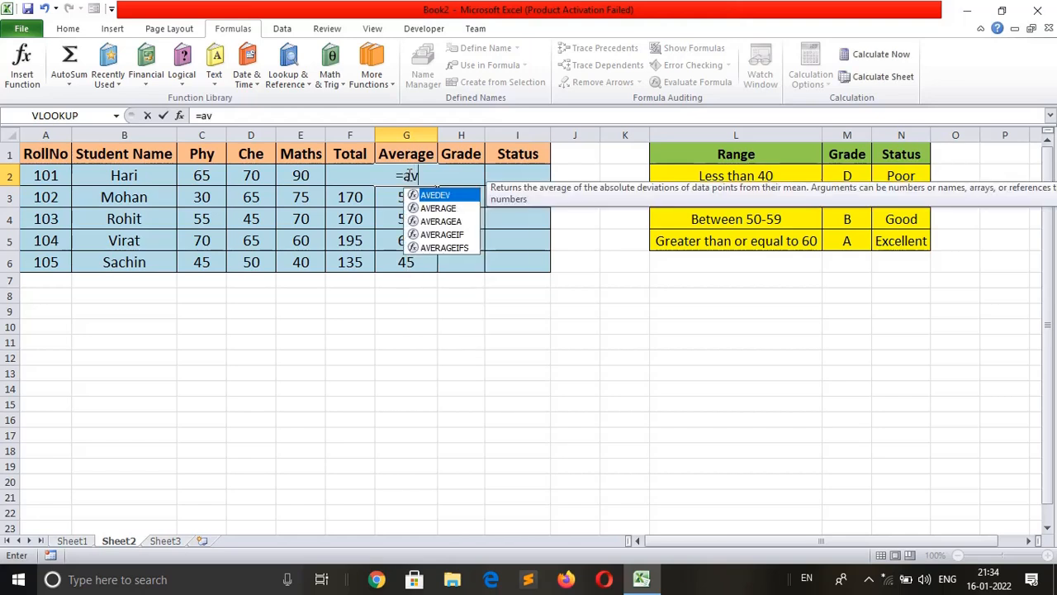
{"action": "type", "text": "erage("}
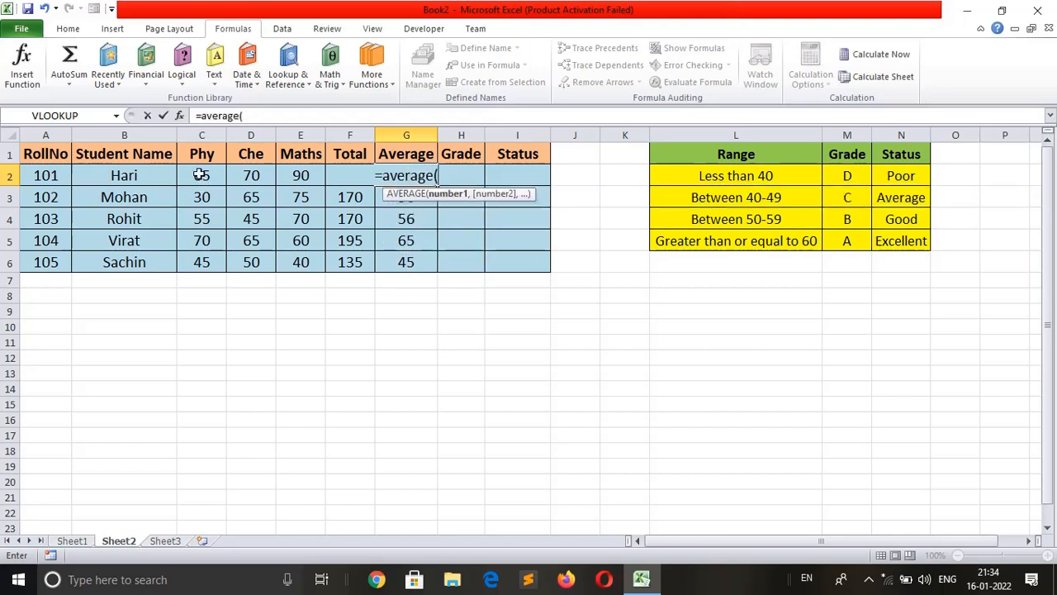
{"action": "left_click_drag", "start_coordinate": [203, 171], "coordinate": [248, 175]}
{"action": "key", "text": "shift+Right"}
{"action": "key", "text": "Return"}
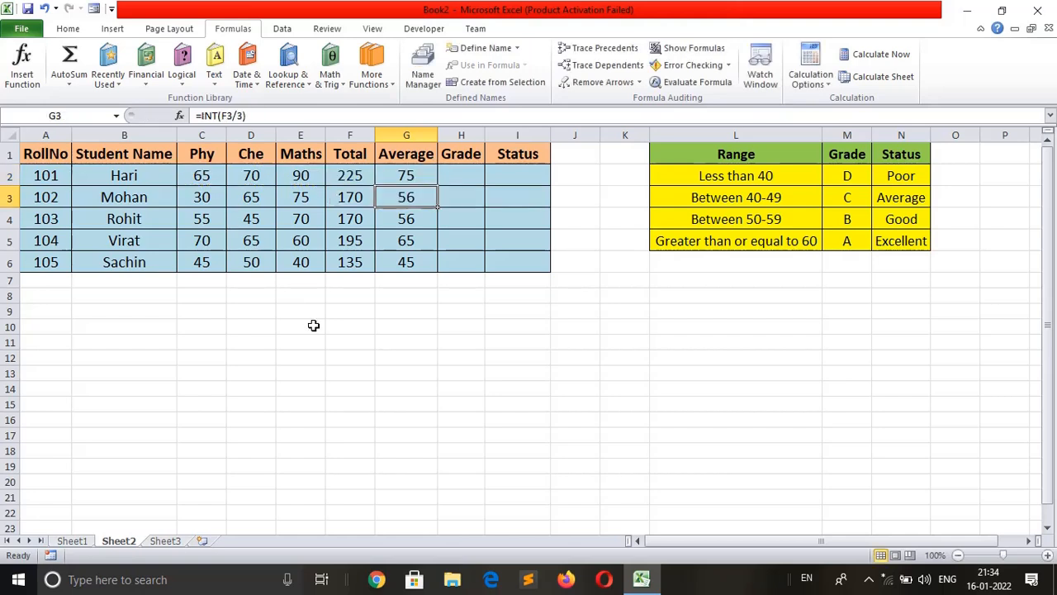
{"action": "key", "text": "Up"}
Step: Start an IF formula in H2 that tests G2<40 and returns the D grade through the absolute reference $M$2
{"action": "left_click", "coordinate": [460, 176]}
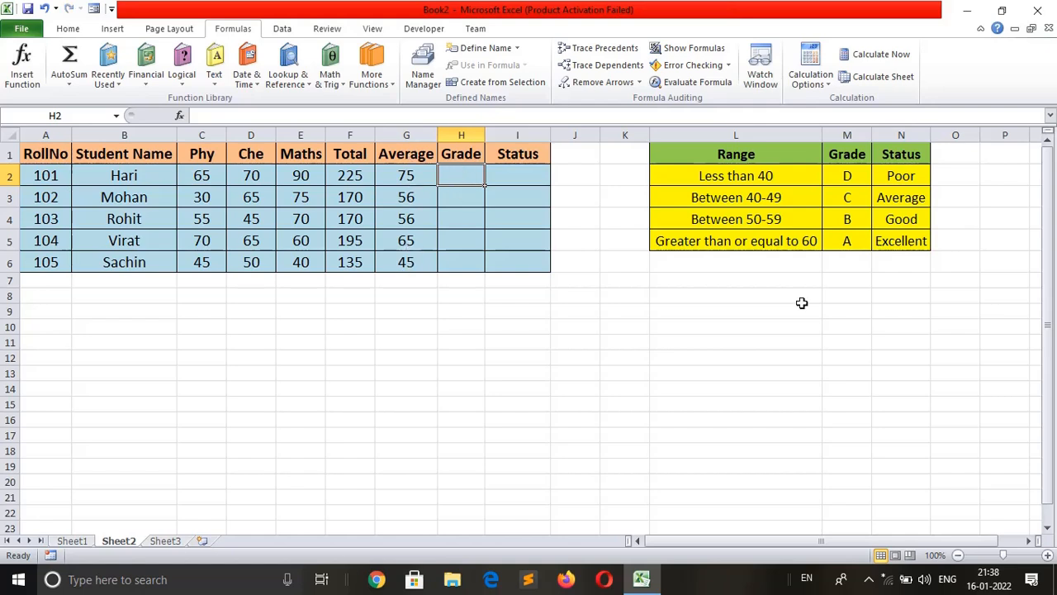
{"action": "type", "text": "=if"}
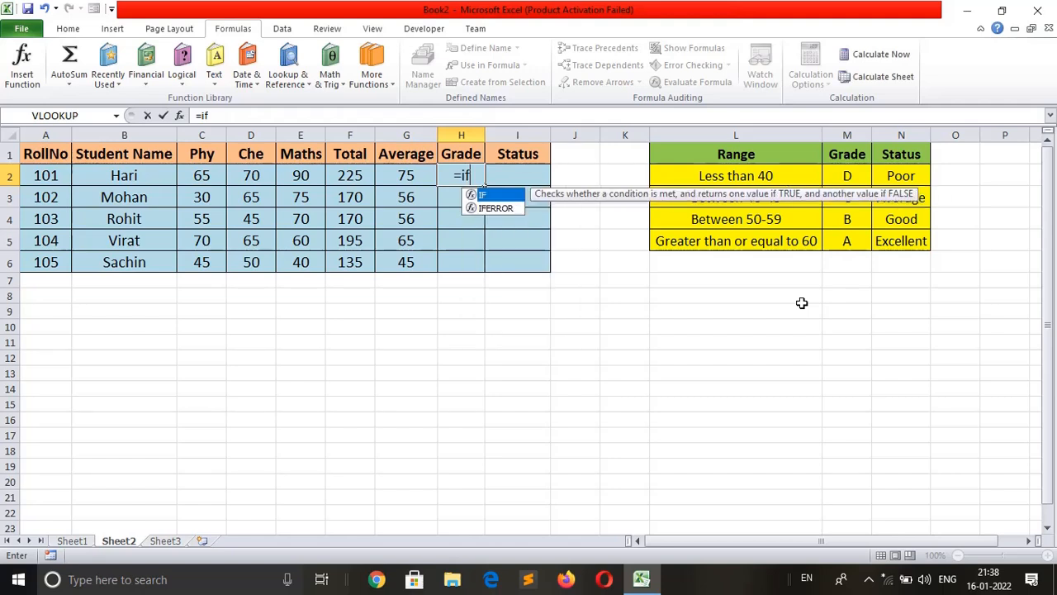
{"action": "type", "text": "("}
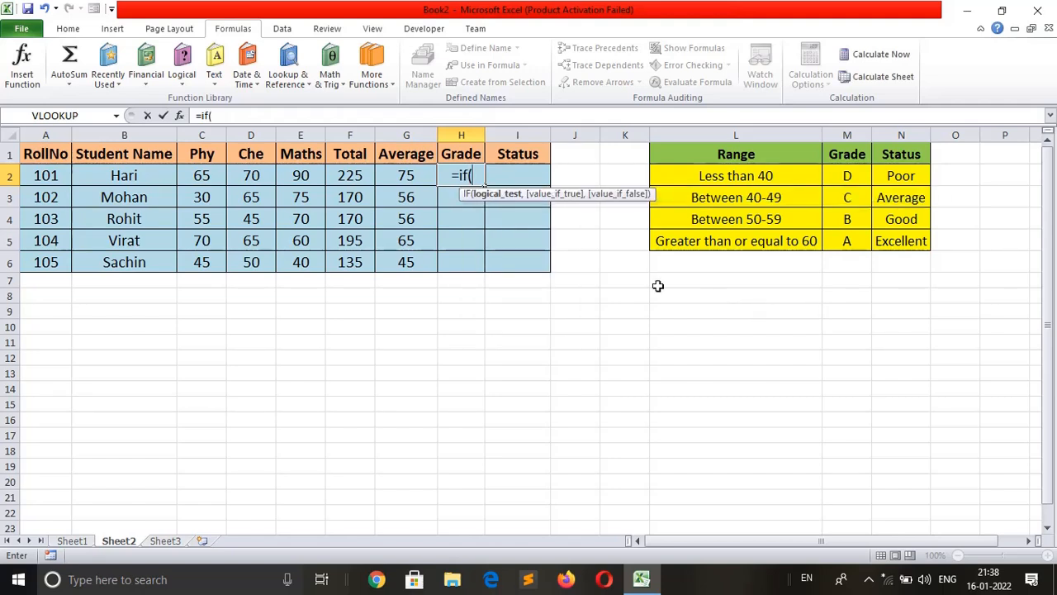
{"action": "left_click", "coordinate": [412, 175]}
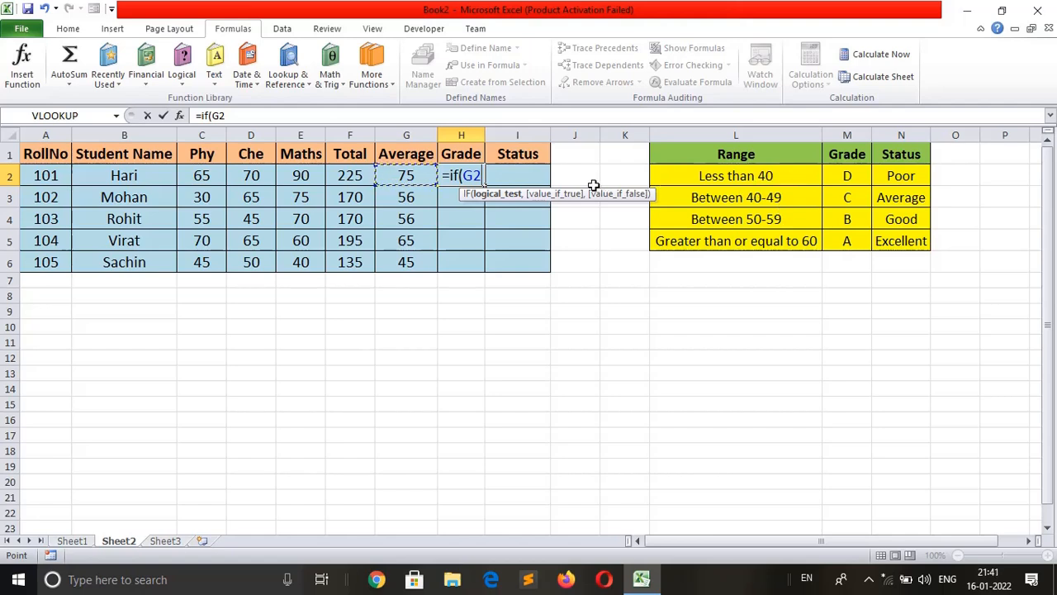
{"action": "type", "text": "<"}
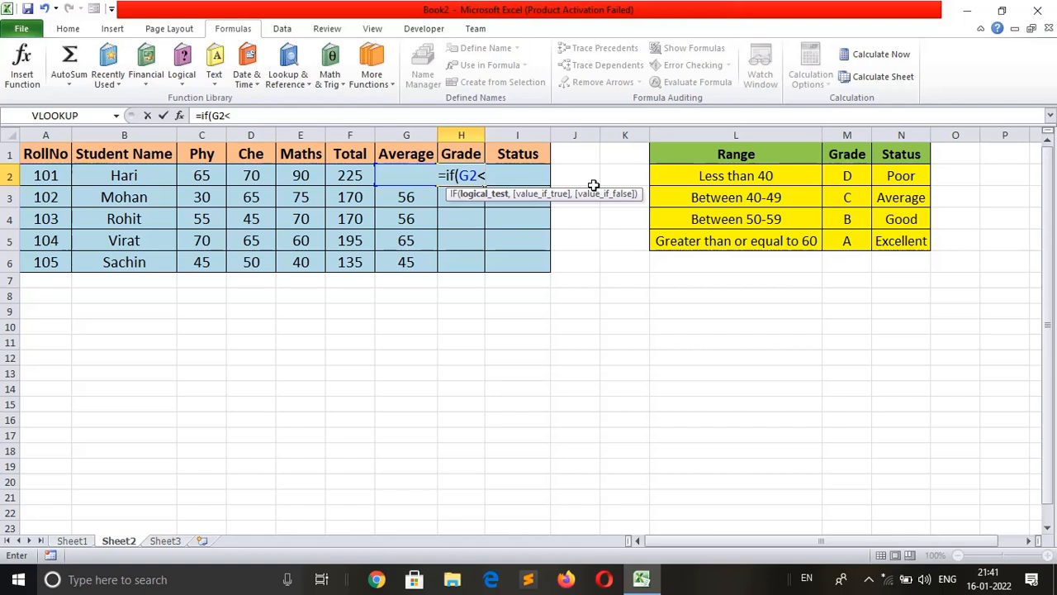
{"action": "type", "text": "40"}
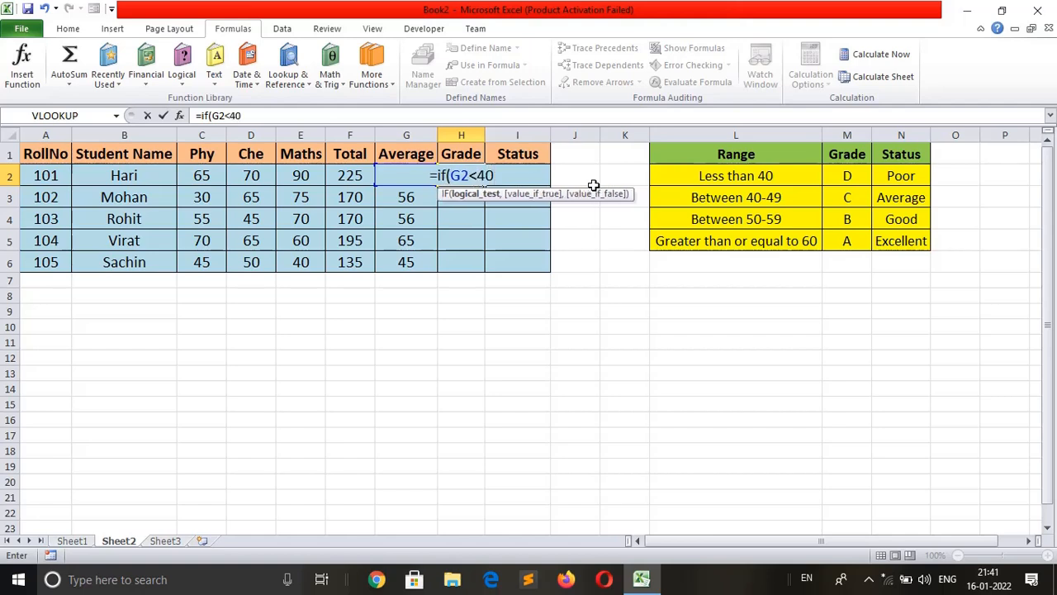
{"action": "type", "text": ","}
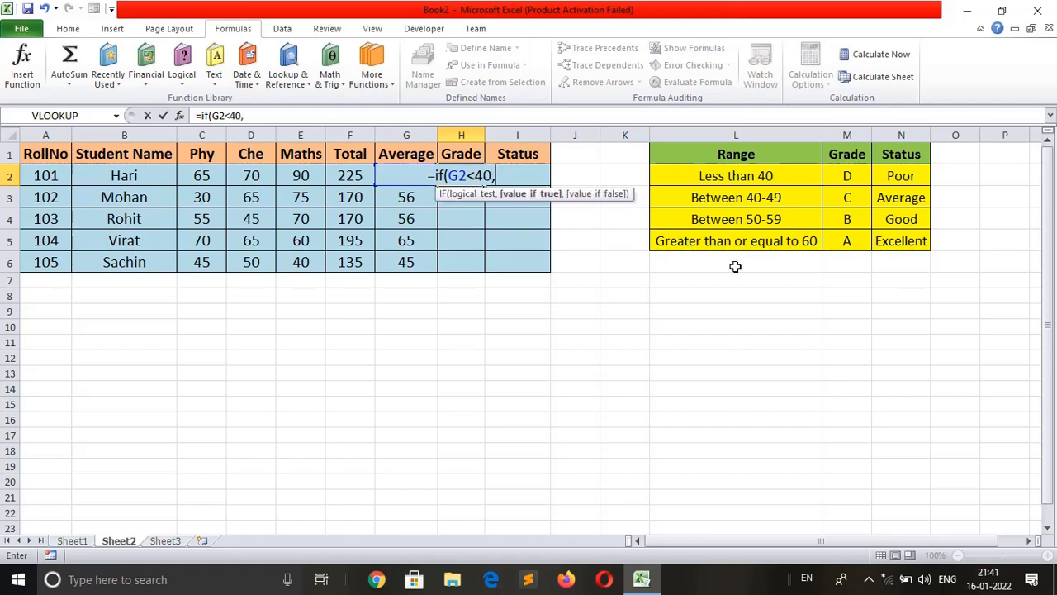
{"action": "left_click", "coordinate": [847, 175]}
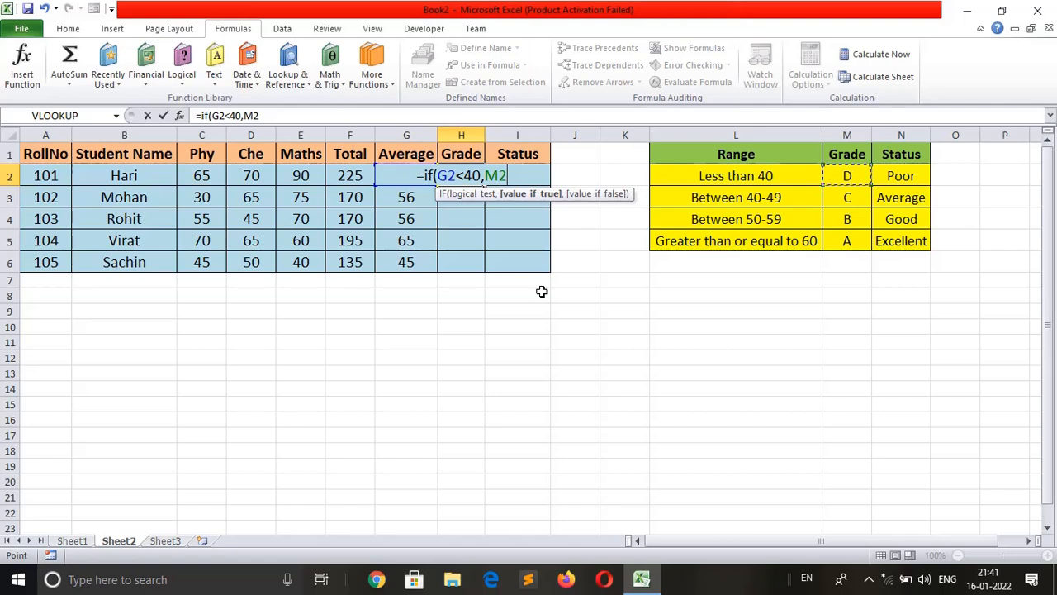
{"action": "key", "text": "F4"}
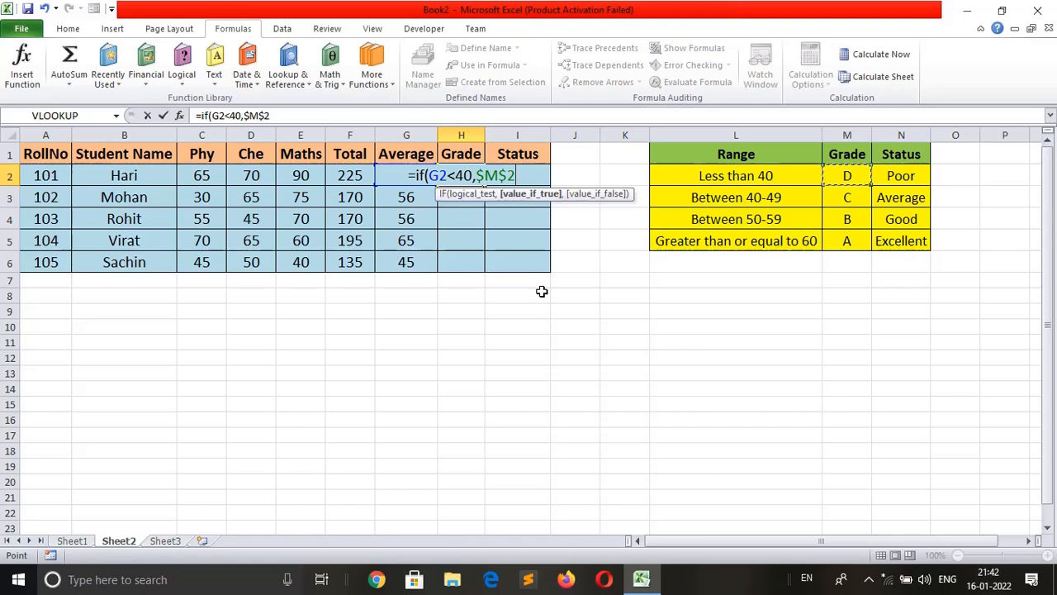
{"action": "type", "text": ","}
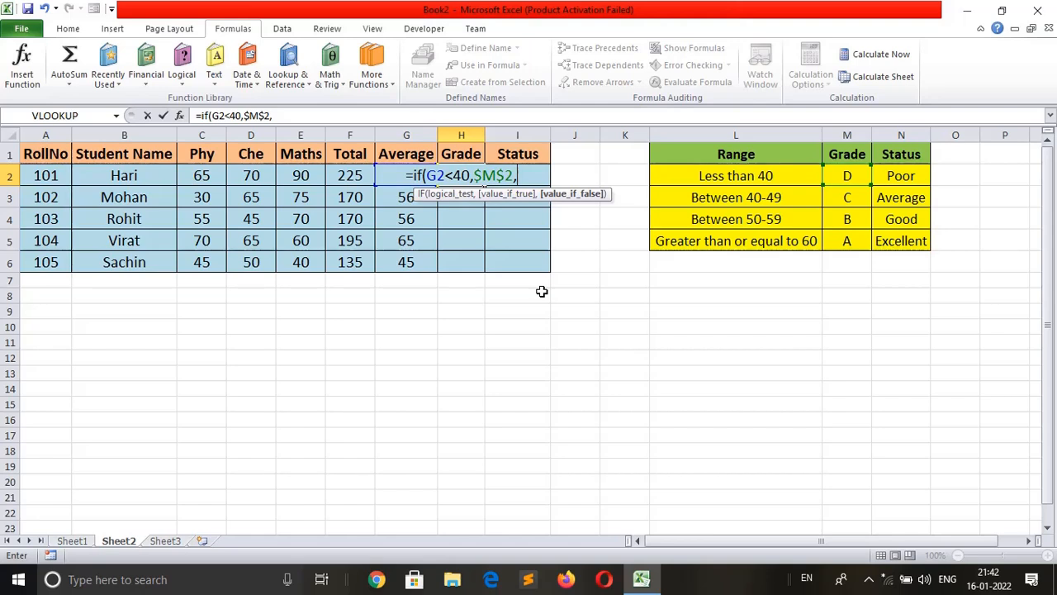
Step: Nest a second IF in the H2 formula that tests G2<50 and returns the C grade through the absolute reference $M$3
{"action": "type", "text": "if"}
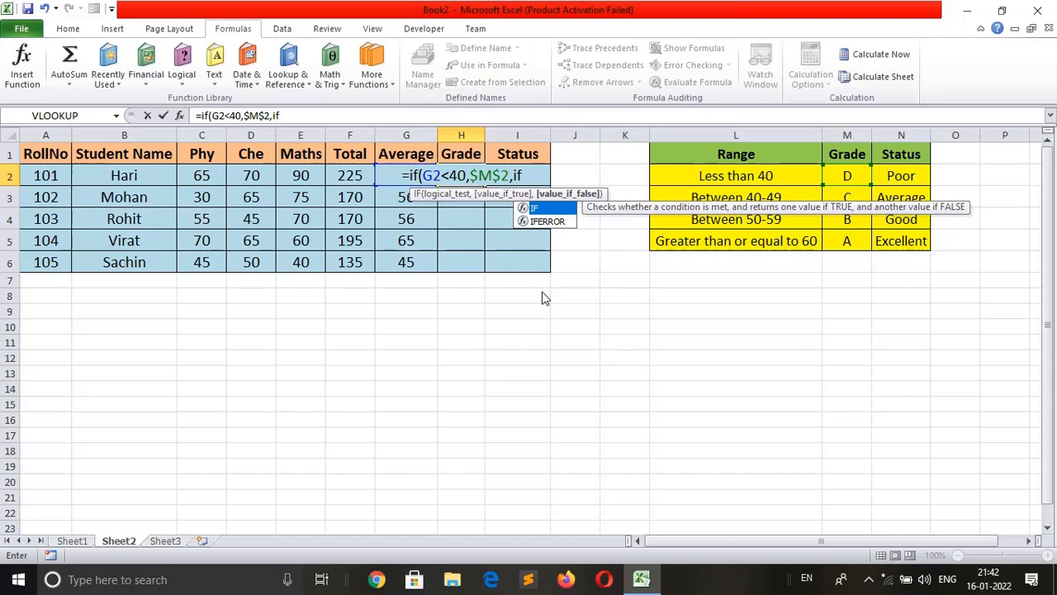
{"action": "type", "text": "("}
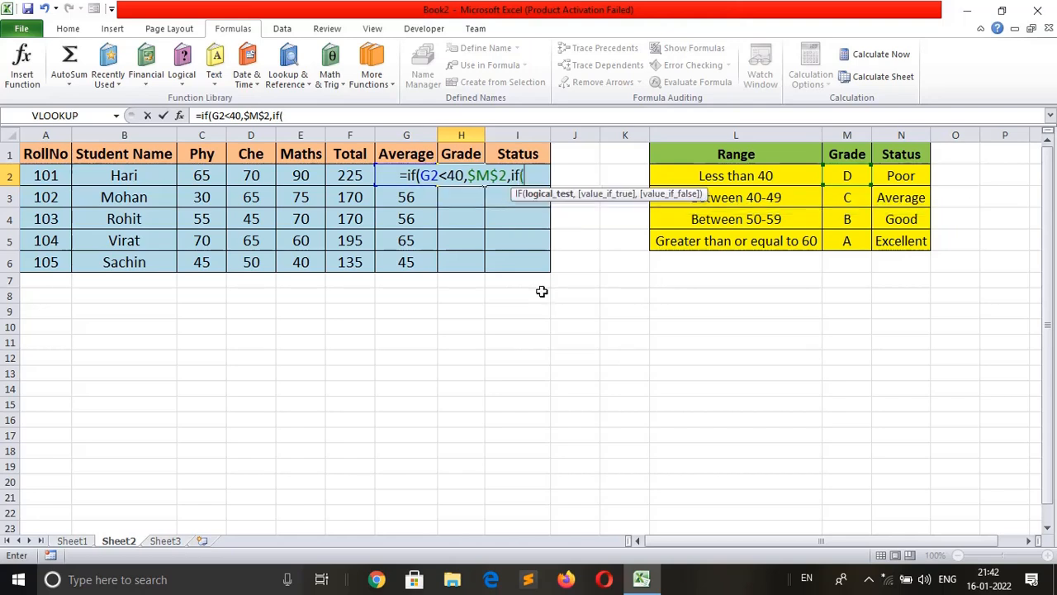
{"action": "type", "text": "g2<"}
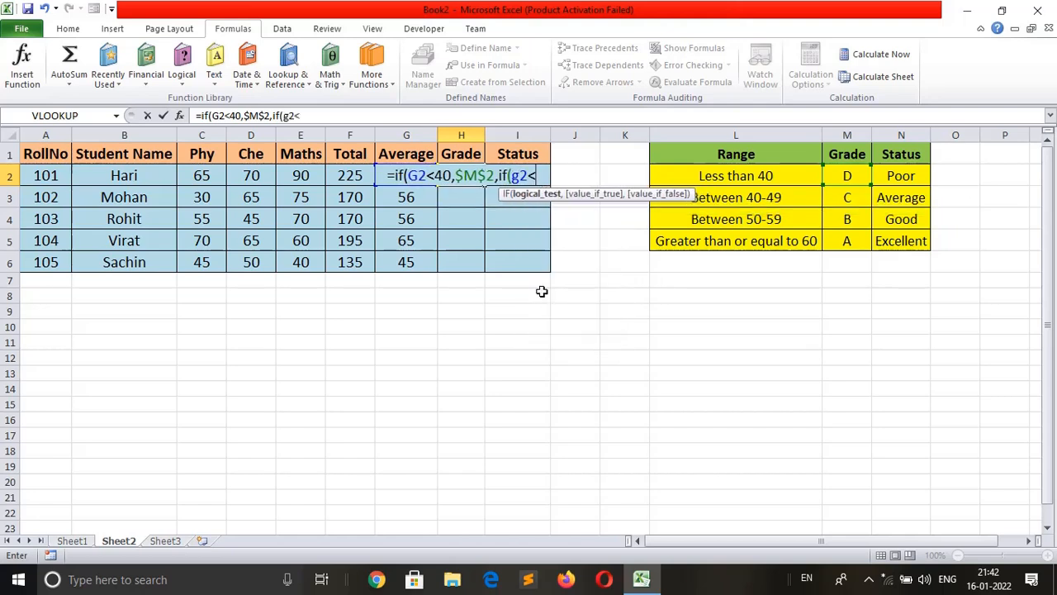
{"action": "type", "text": "50"}
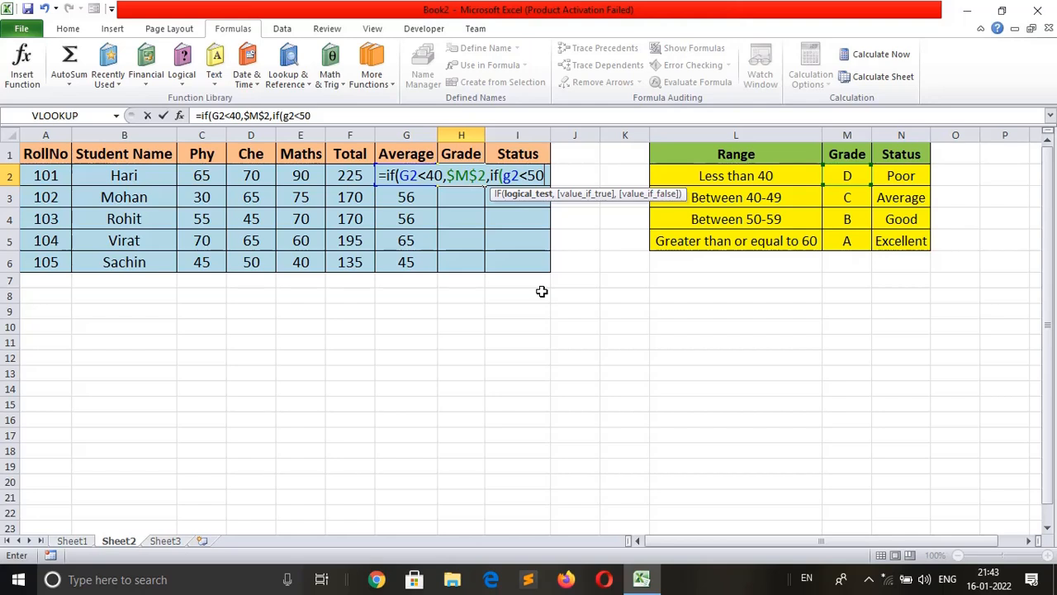
{"action": "type", "text": ","}
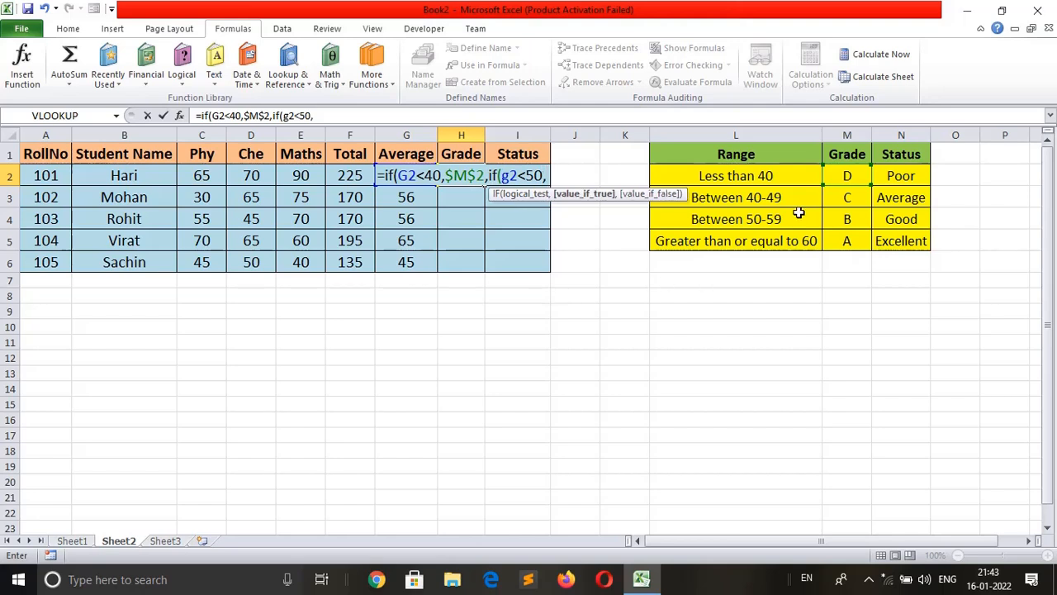
{"action": "left_click", "coordinate": [837, 197]}
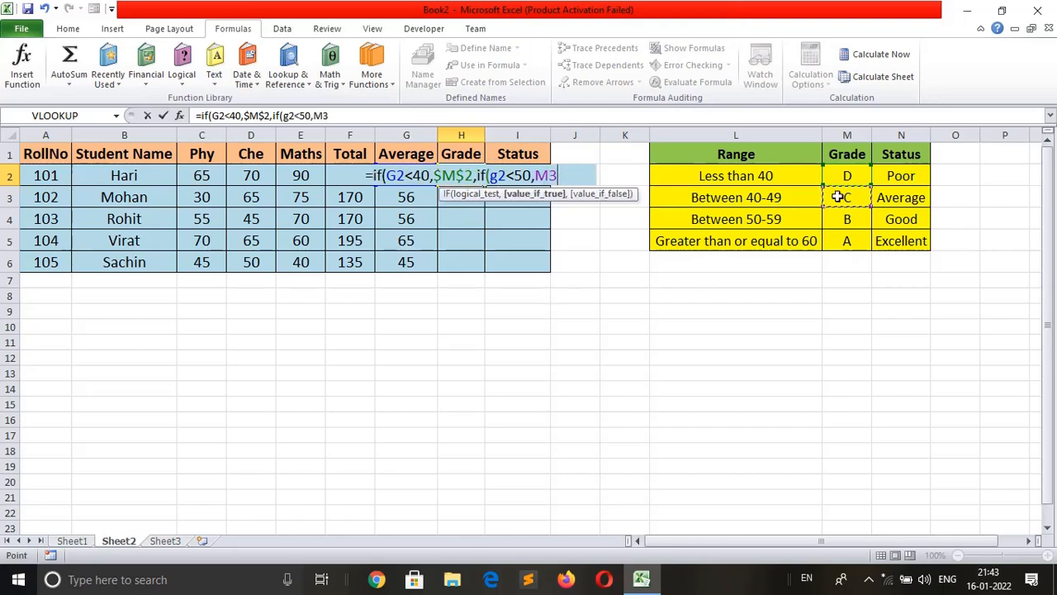
{"action": "key", "text": "F4"}
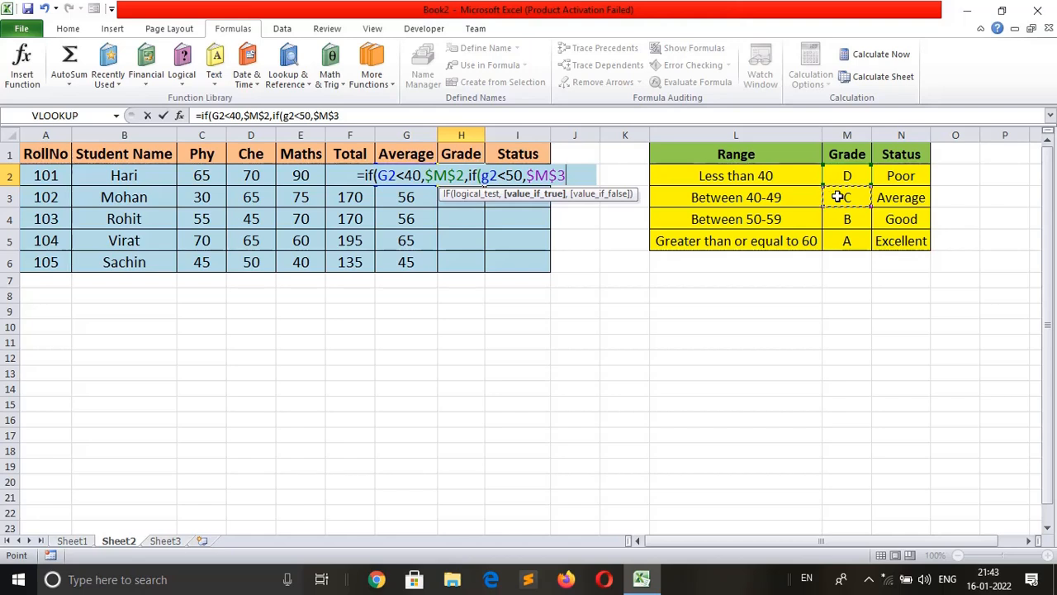
{"action": "type", "text": ","}
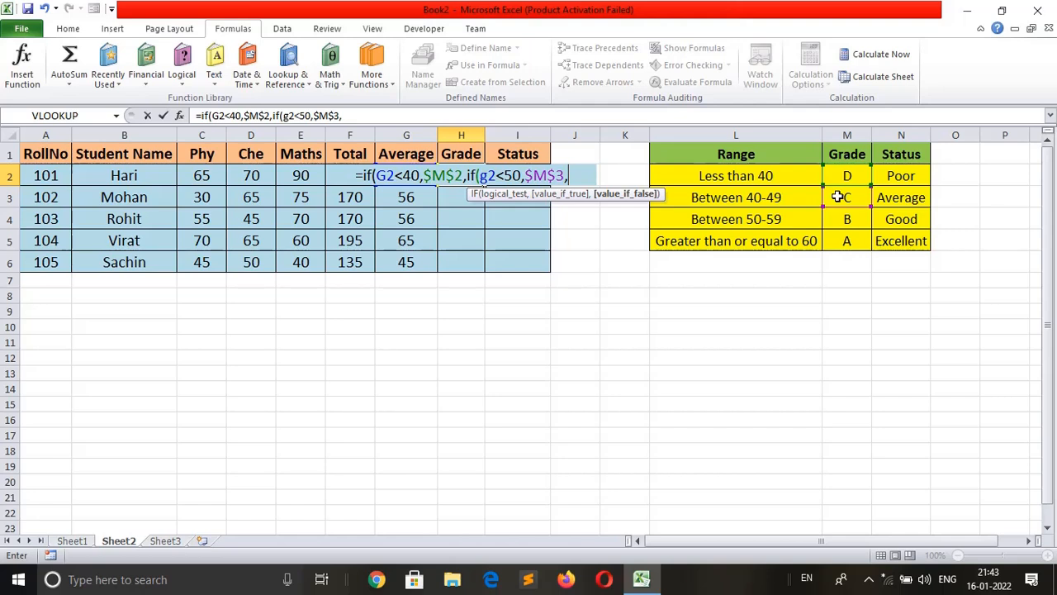
Step: Nest a third IF in the H2 formula that tests G2<60 and returns the B grade through the absolute reference $M$4
{"action": "type", "text": "if"}
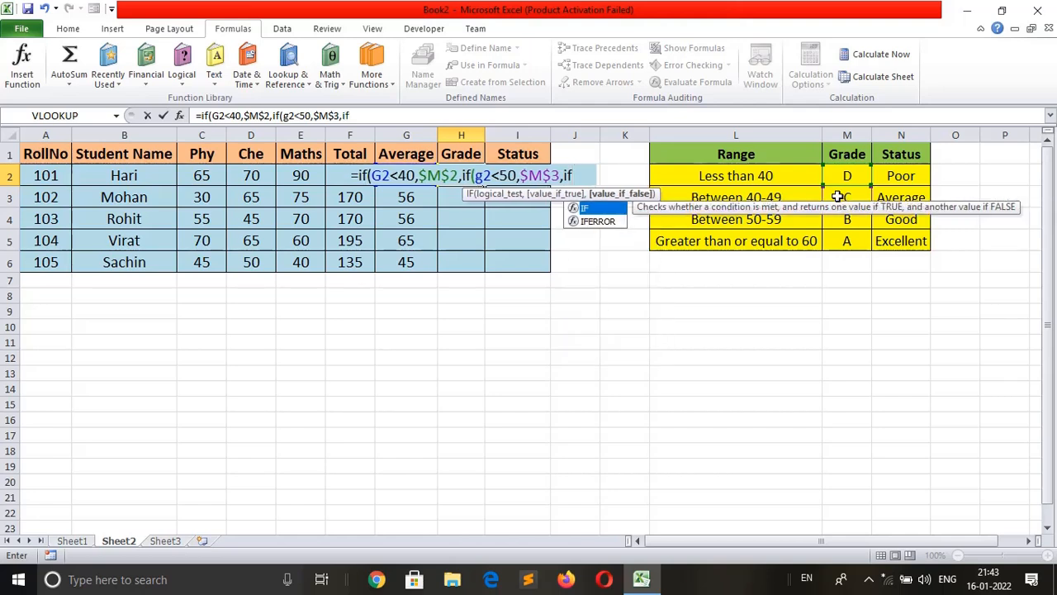
{"action": "type", "text": "("}
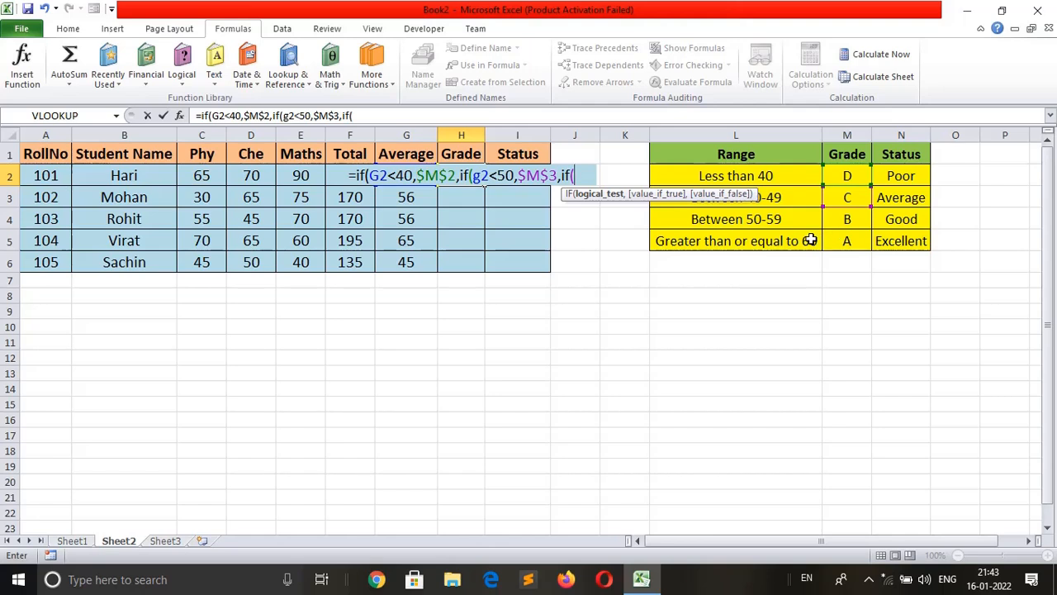
{"action": "type", "text": "g2"}
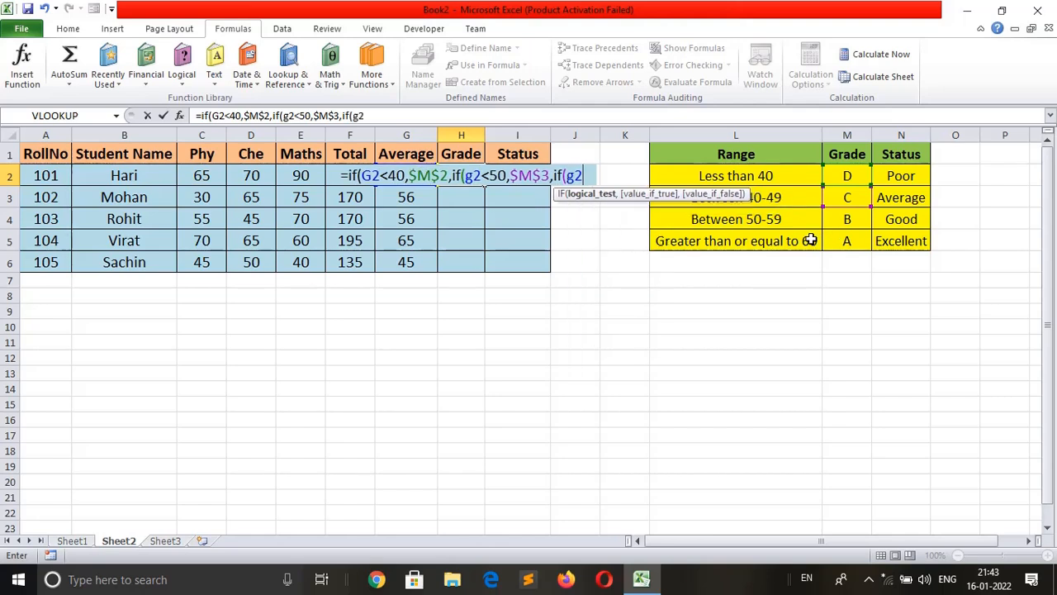
{"action": "type", "text": "<"}
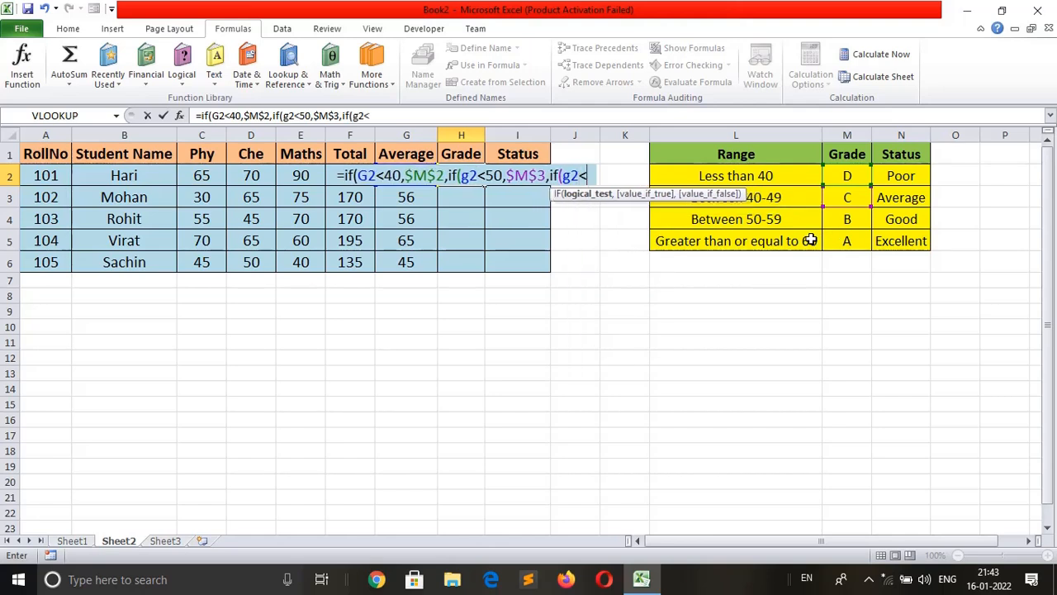
{"action": "type", "text": "60"}
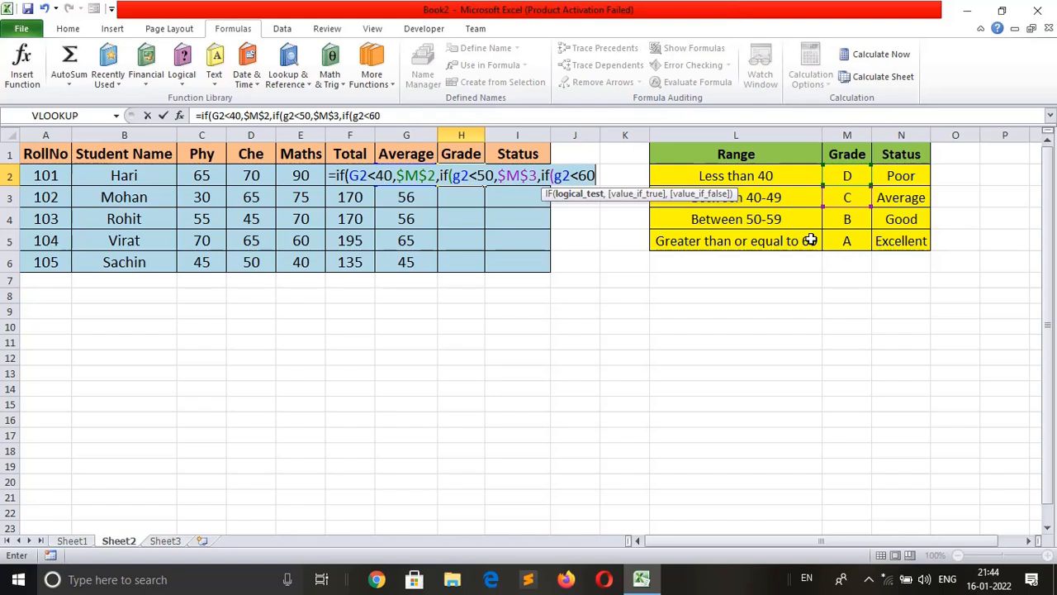
{"action": "type", "text": ","}
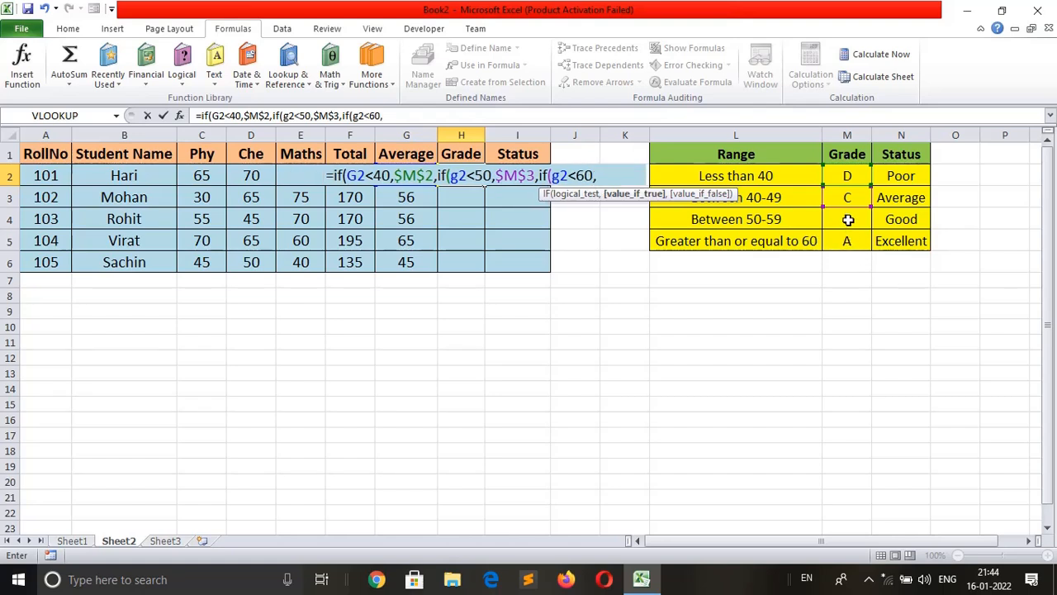
{"action": "left_click", "coordinate": [847, 219]}
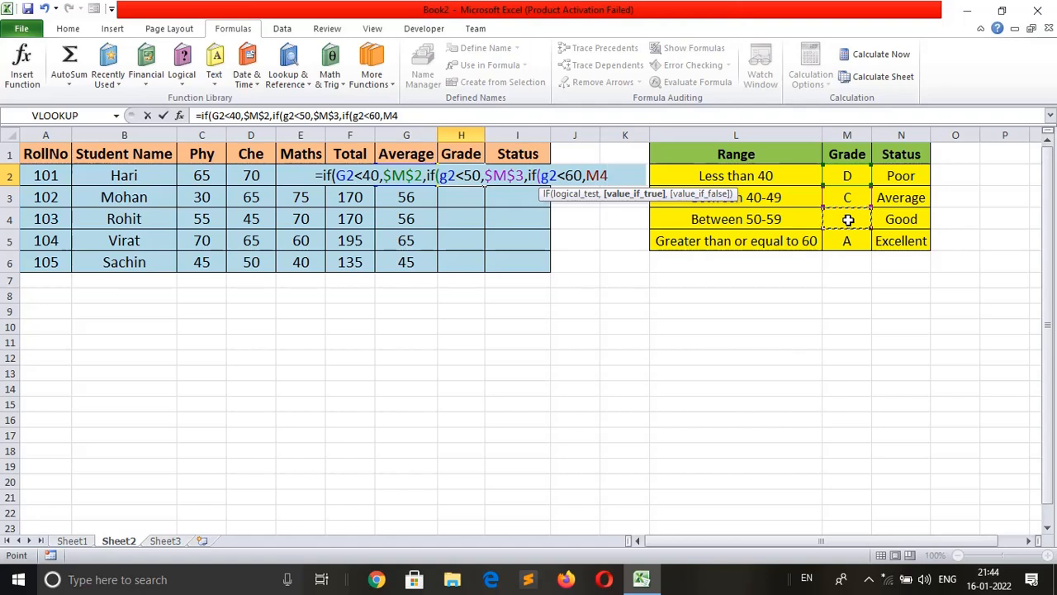
{"action": "key", "text": "F4"}
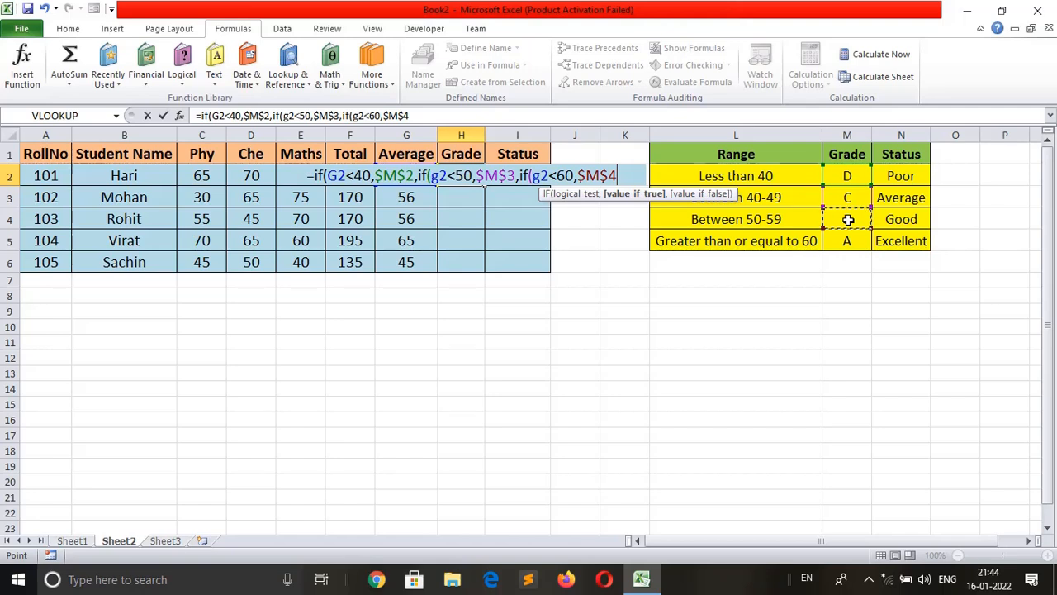
{"action": "type", "text": ","}
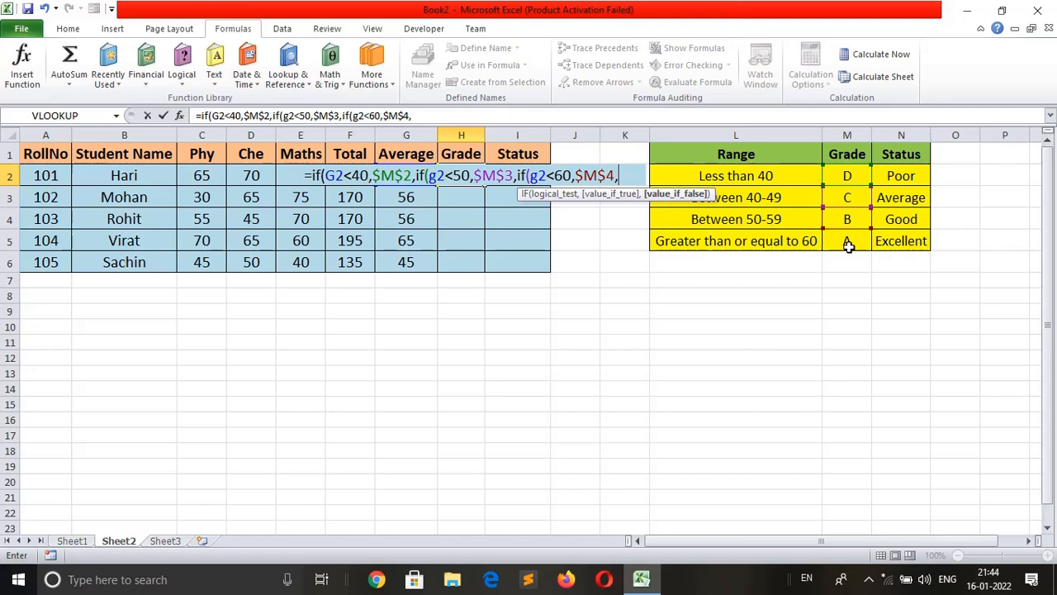
Step: Complete the H2 formula with the absolute reference $M$5 as the final false value, and fill it down through H6
{"action": "left_click", "coordinate": [848, 245]}
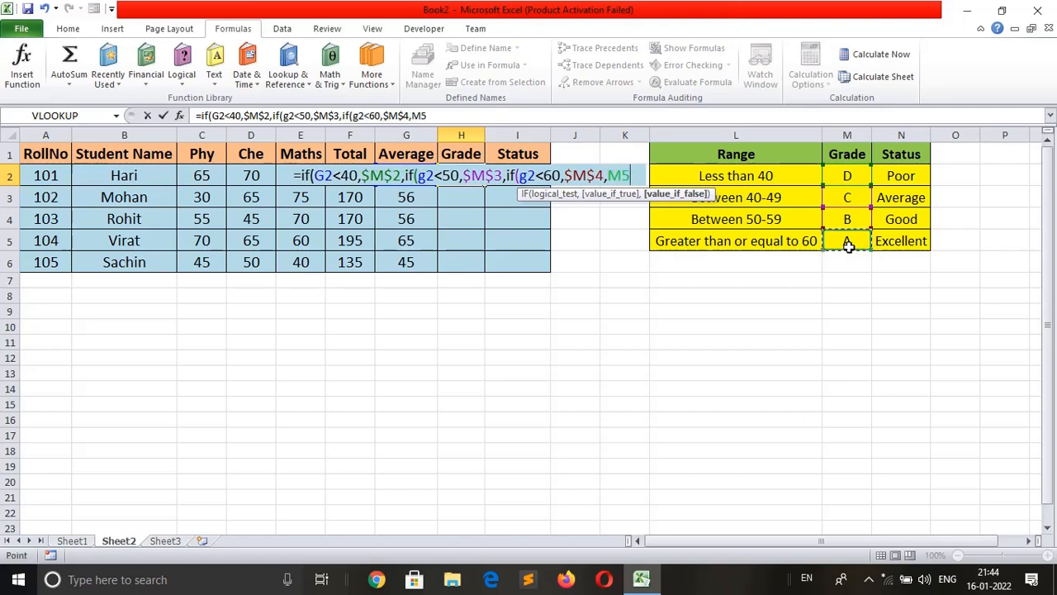
{"action": "key", "text": "F4"}
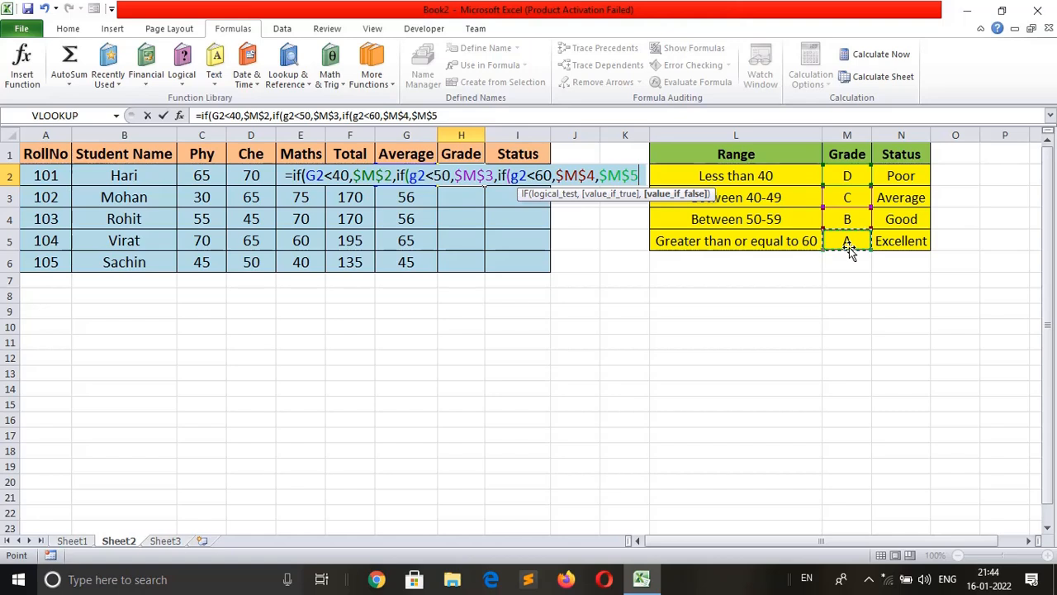
{"action": "type", "text": "))"}
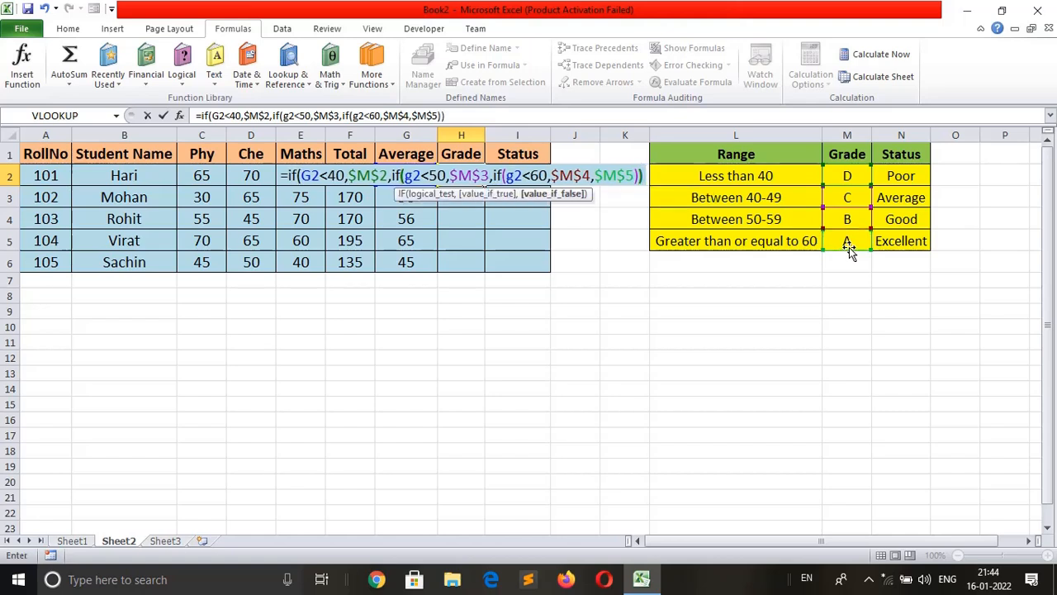
{"action": "type", "text": ")"}
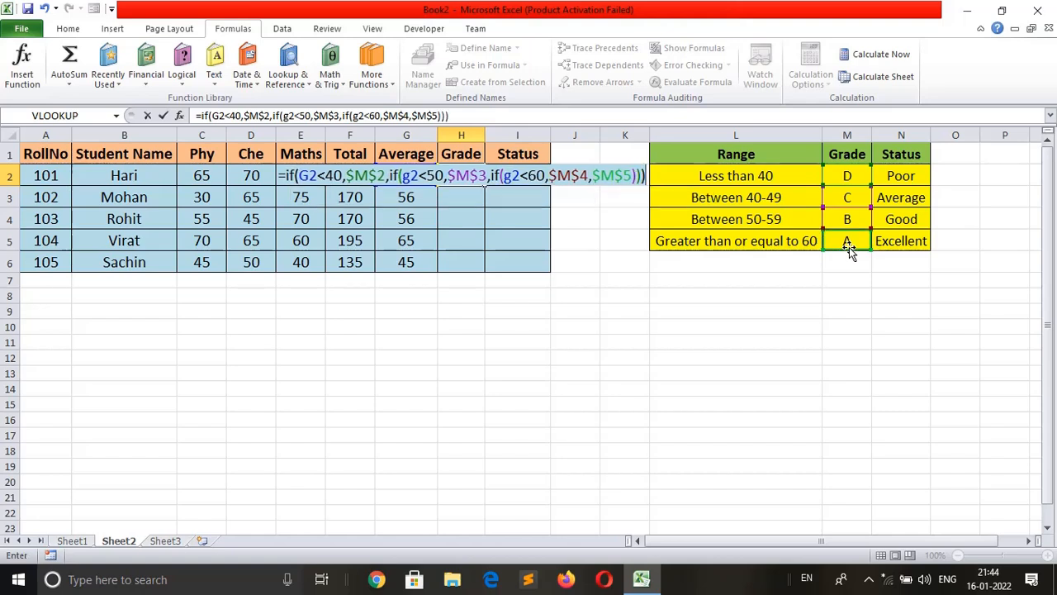
{"action": "key", "text": "Return"}
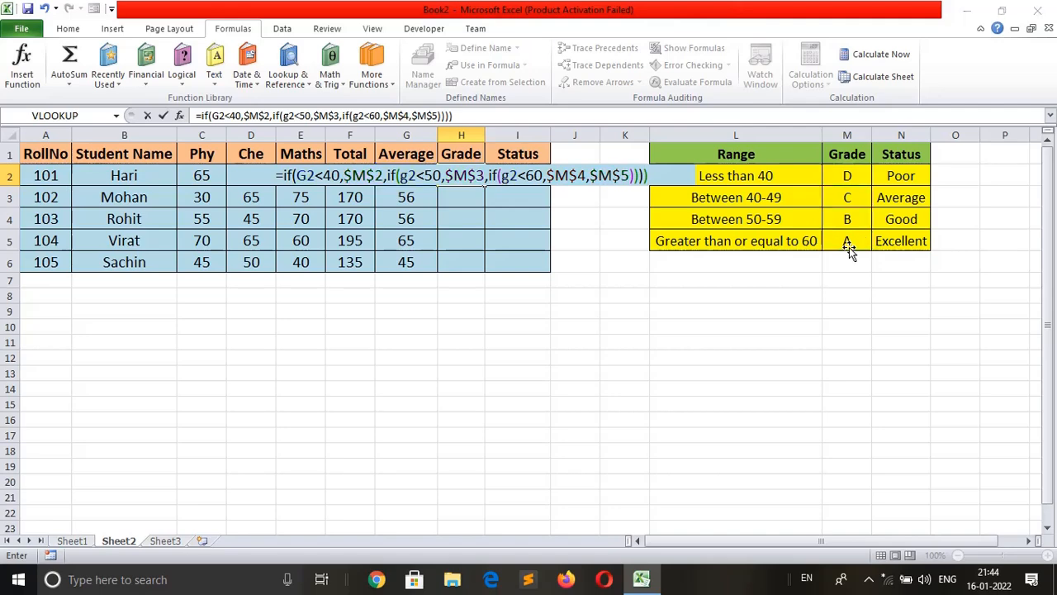
{"action": "key", "text": "Return"}
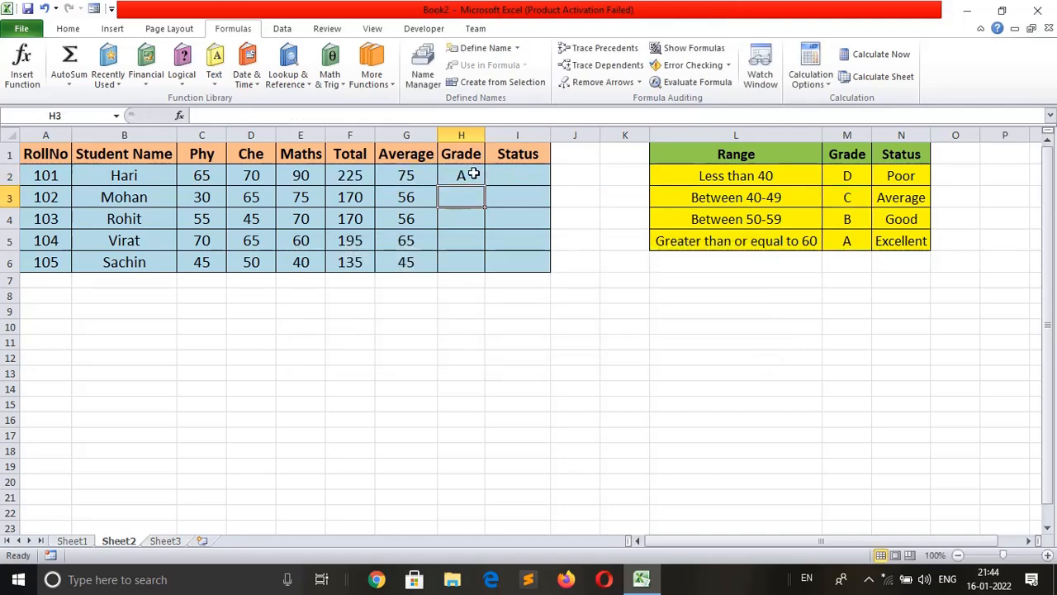
{"action": "left_click", "coordinate": [474, 173]}
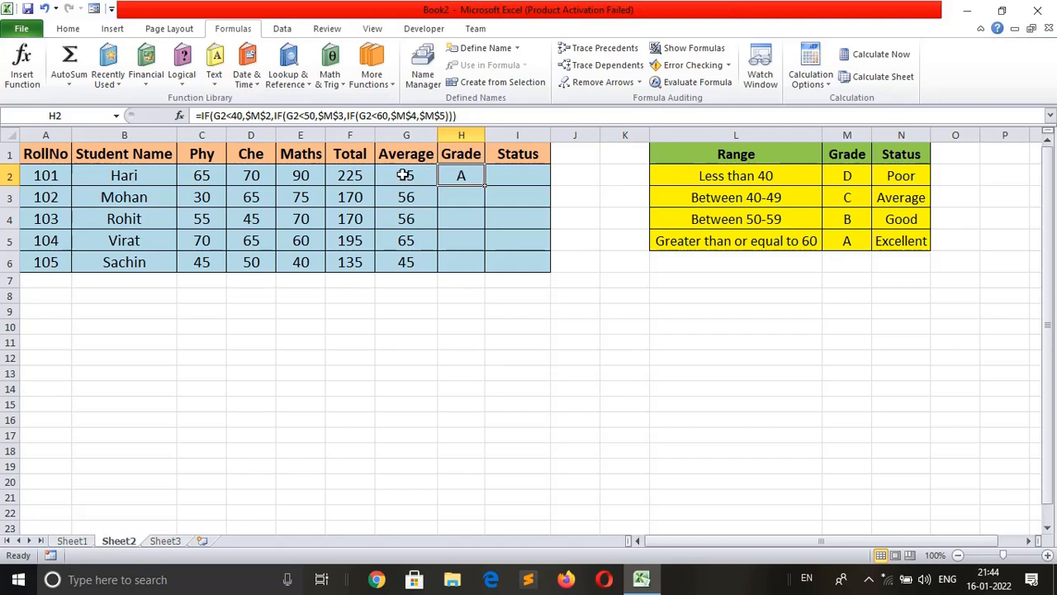
{"action": "double_click", "coordinate": [486, 184]}
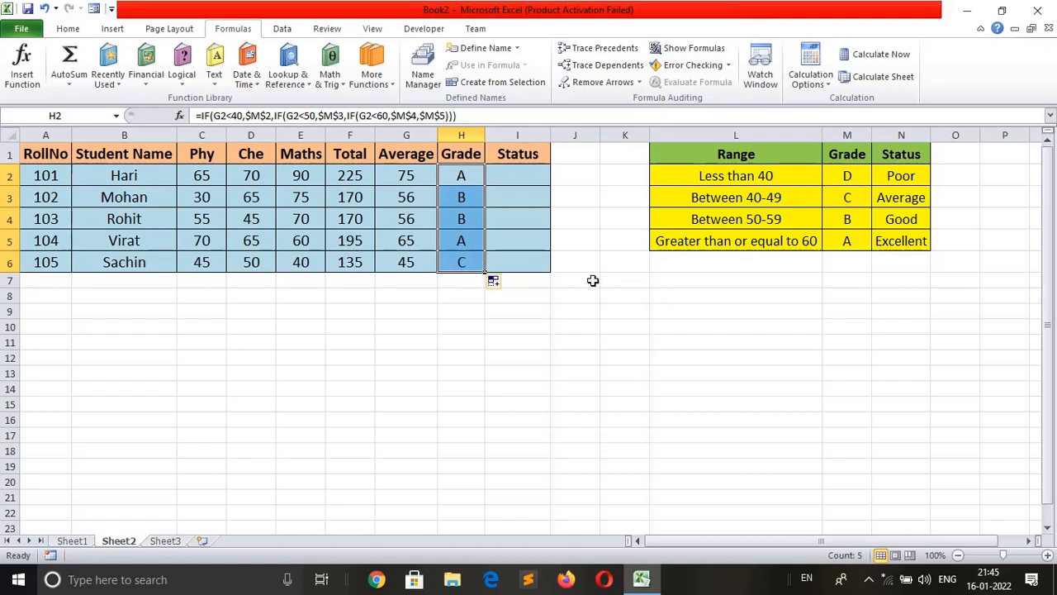
Step: Change the Che mark of roll number 105 in D6 to 30 to test the grade formula
{"action": "left_click", "coordinate": [250, 263]}
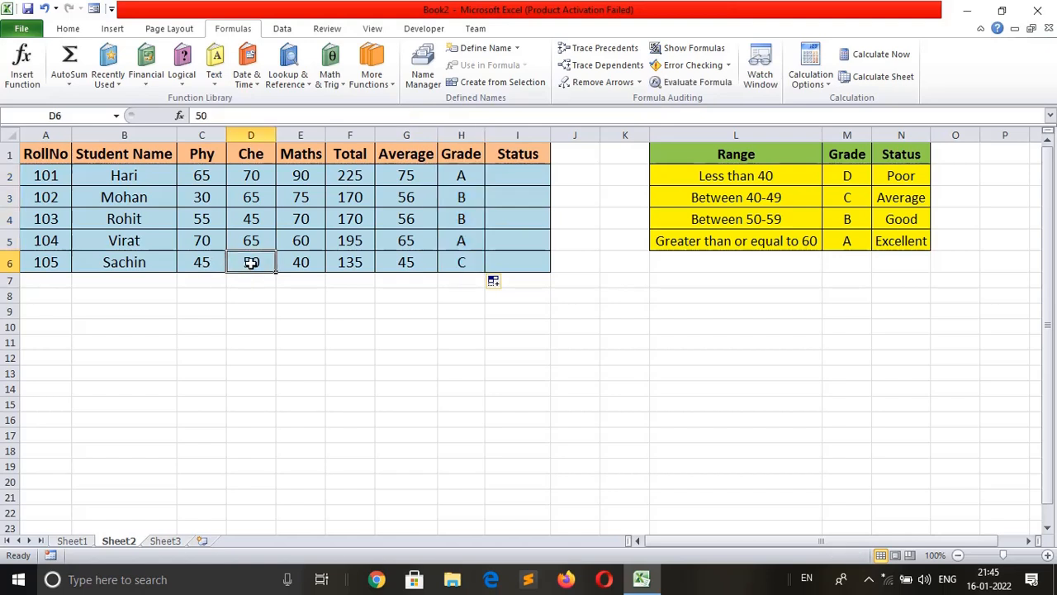
{"action": "type", "text": "30"}
{"action": "key", "text": "Return"}
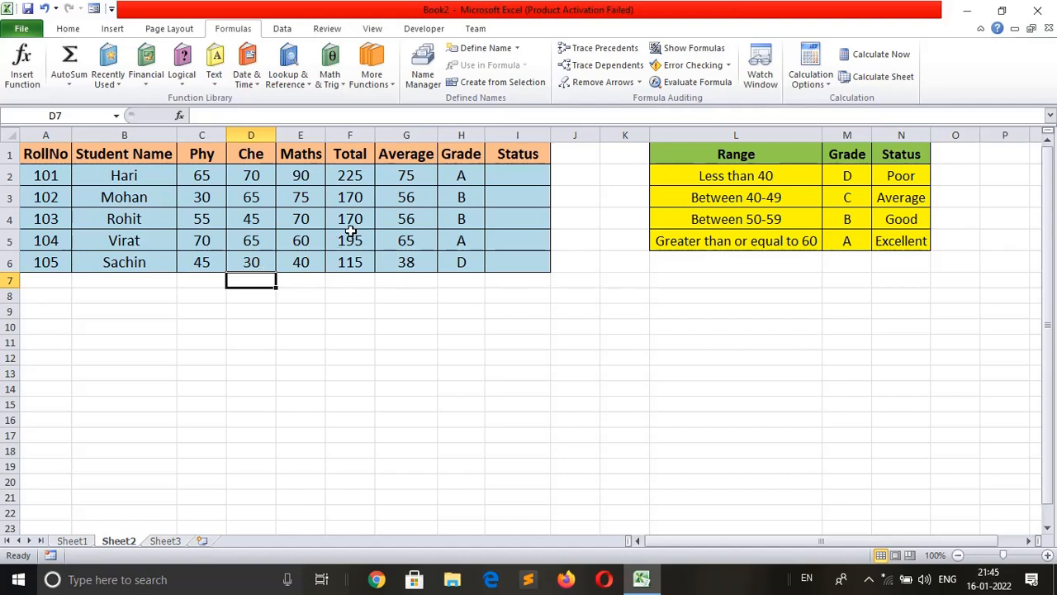
Step: Change the Phy and Maths marks of roll number 103, in C4 and E4, to 45 each
{"action": "left_click", "coordinate": [201, 218]}
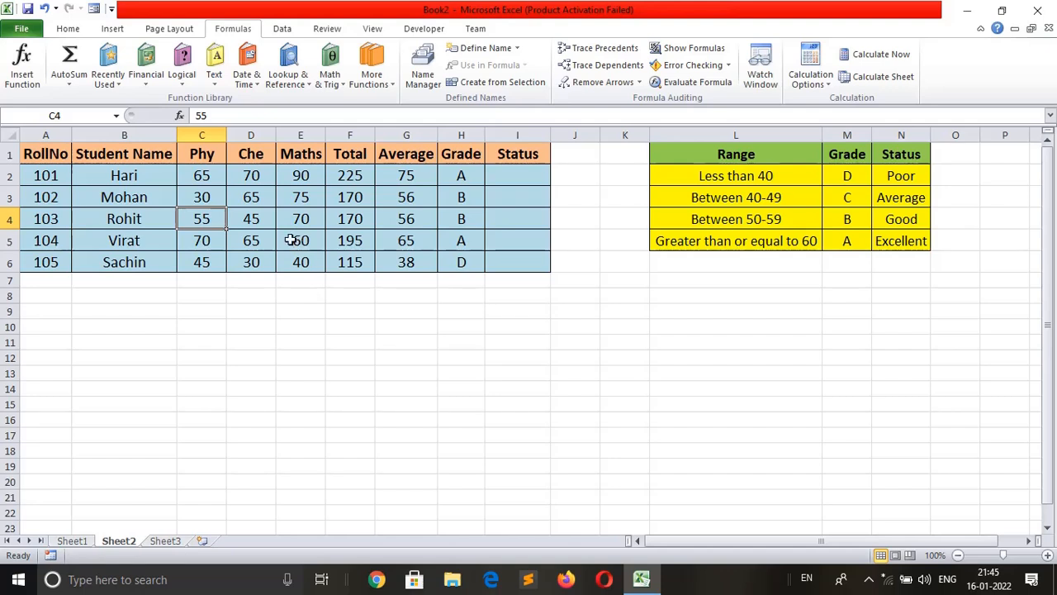
{"action": "type", "text": "45"}
{"action": "key", "text": "Return"}
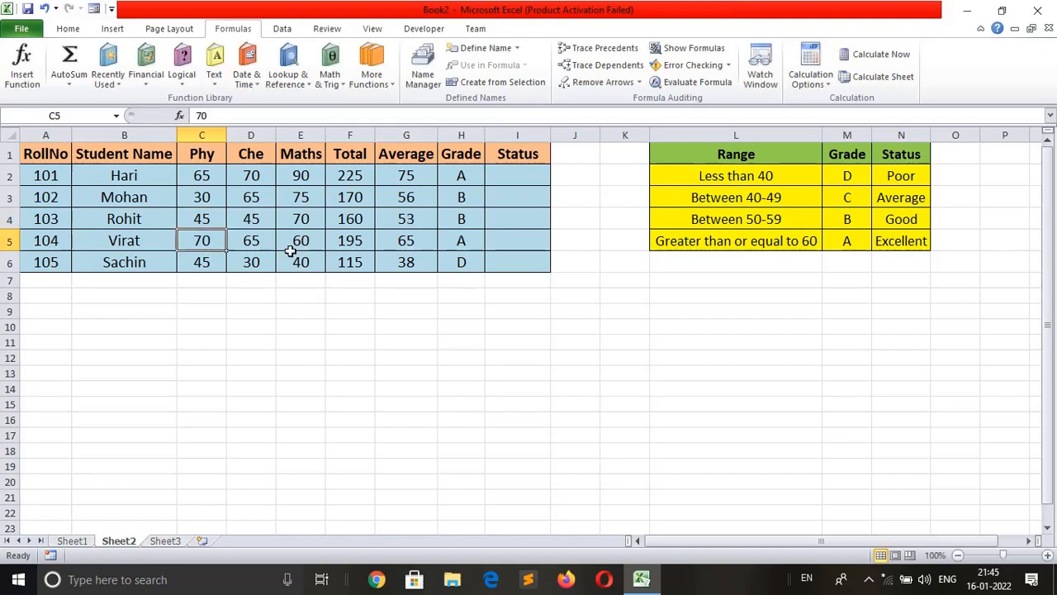
{"action": "left_click", "coordinate": [305, 219]}
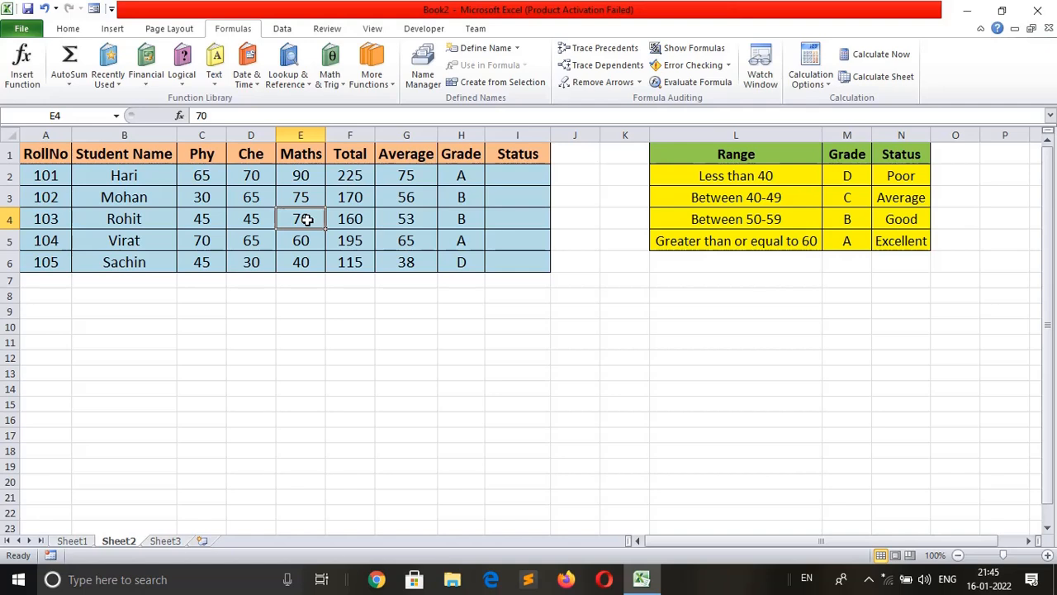
{"action": "type", "text": "45"}
{"action": "key", "text": "Return"}
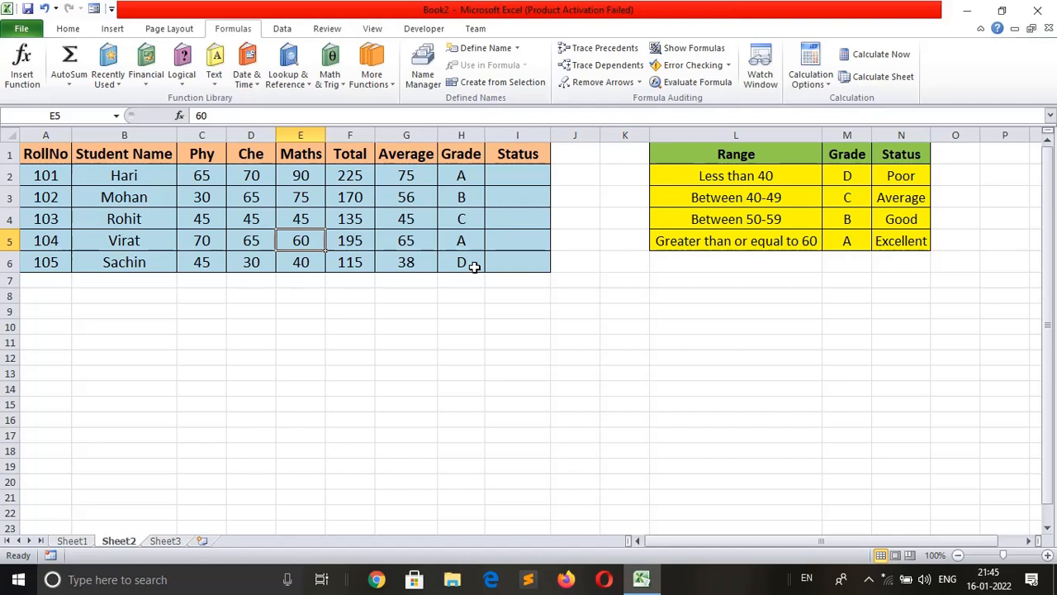
Step: Start an IF formula in I2 that tests H2=$M$2 and returns the Poor status through the absolute reference $N$2
{"action": "left_click", "coordinate": [523, 174]}
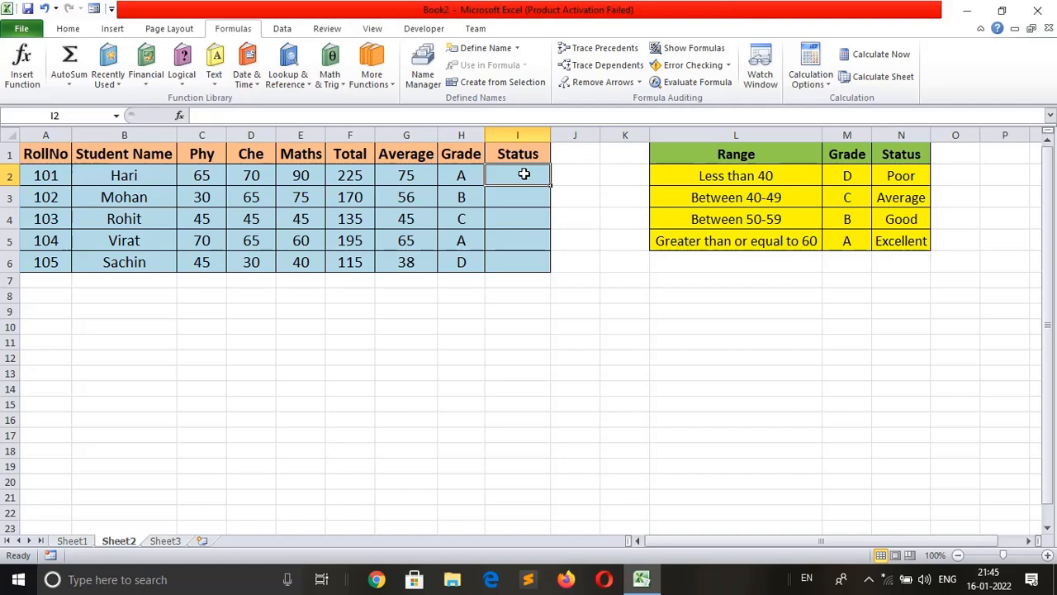
{"action": "type", "text": "="}
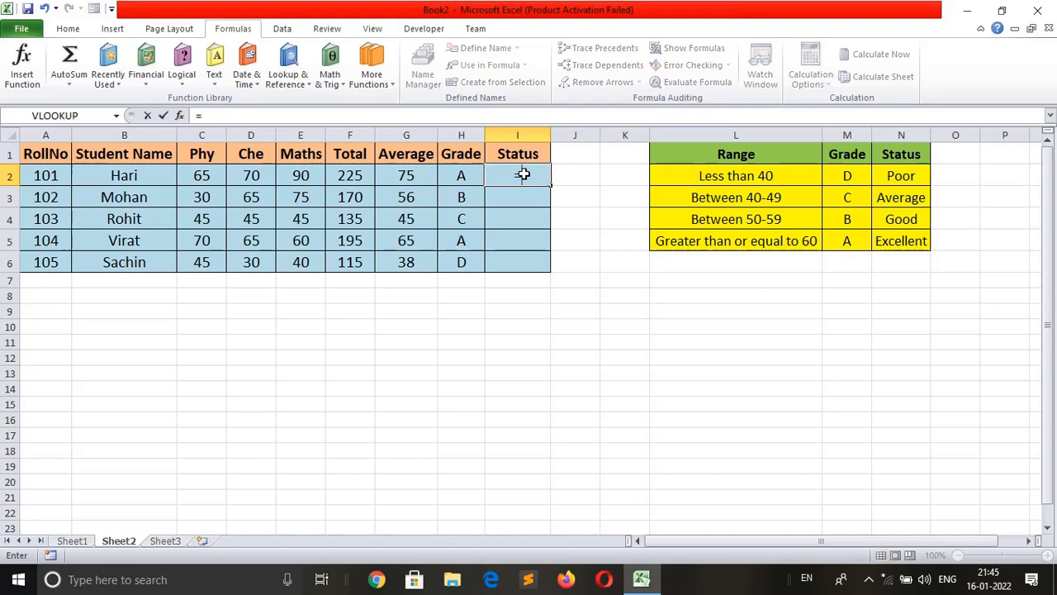
{"action": "type", "text": "if"}
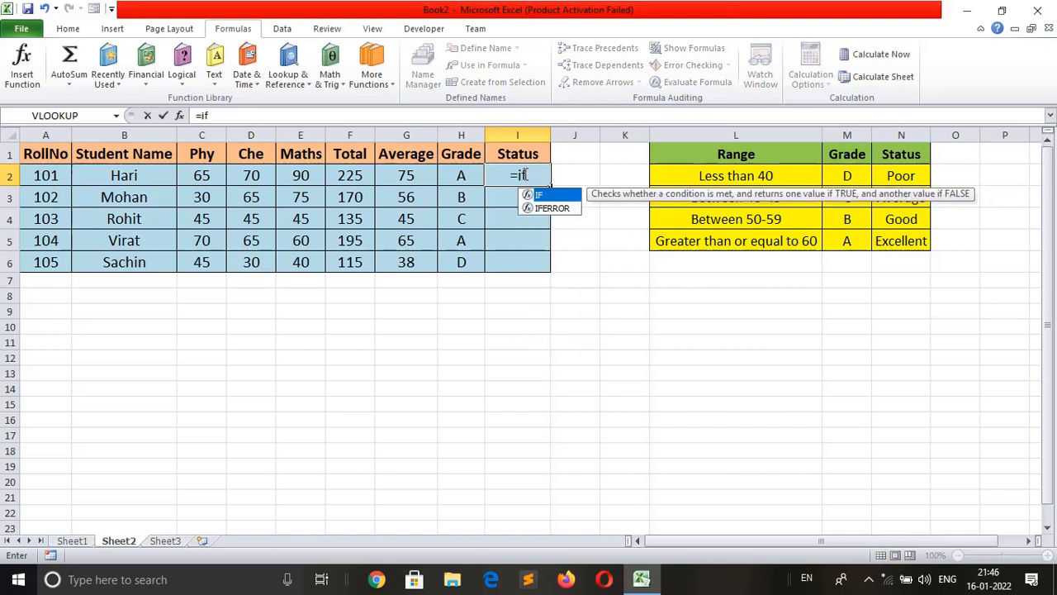
{"action": "type", "text": "("}
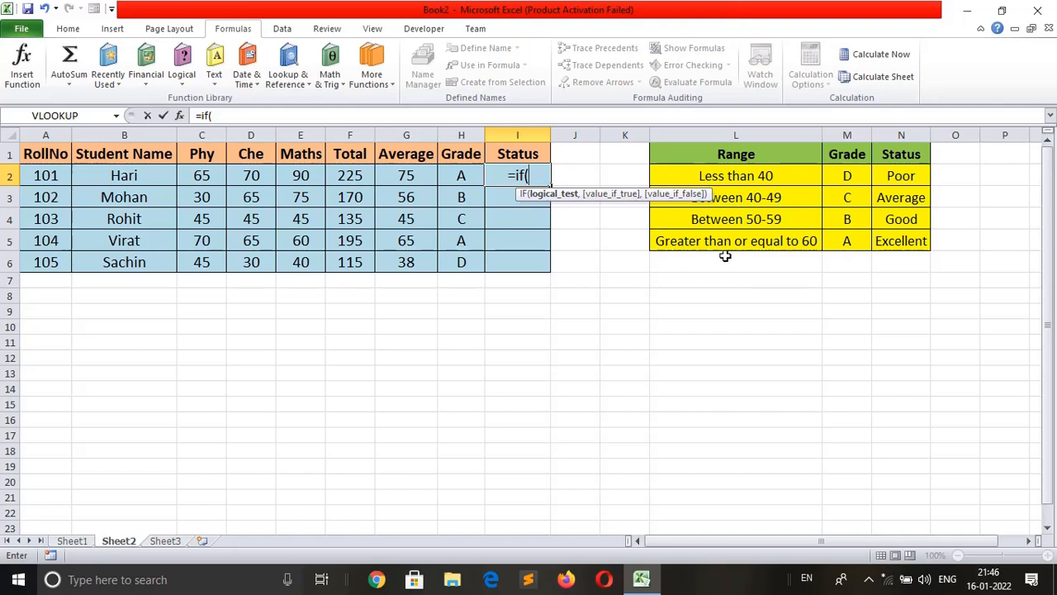
{"action": "left_click", "coordinate": [460, 174]}
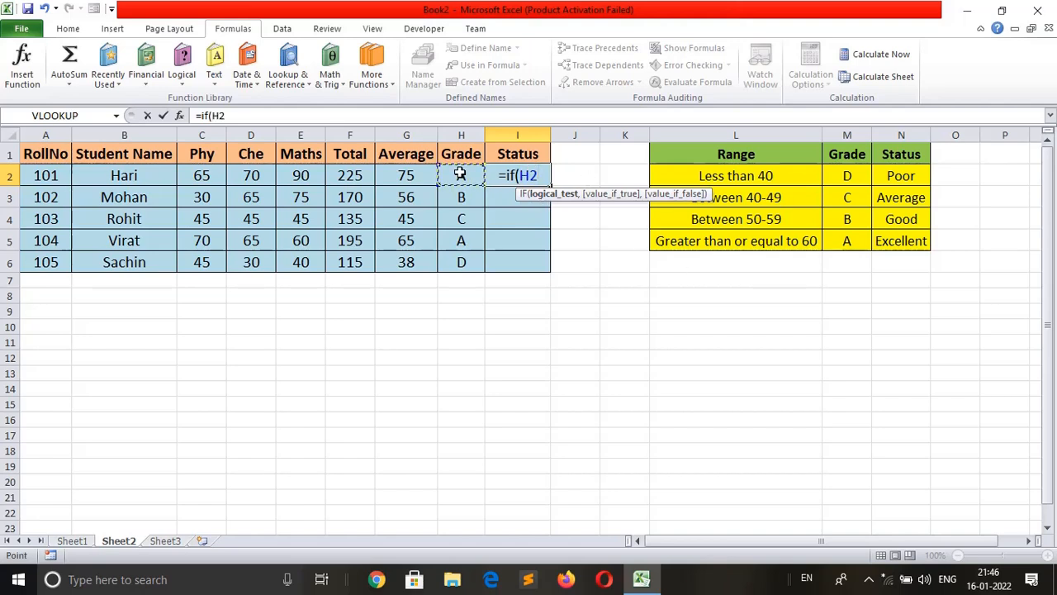
{"action": "type", "text": "="}
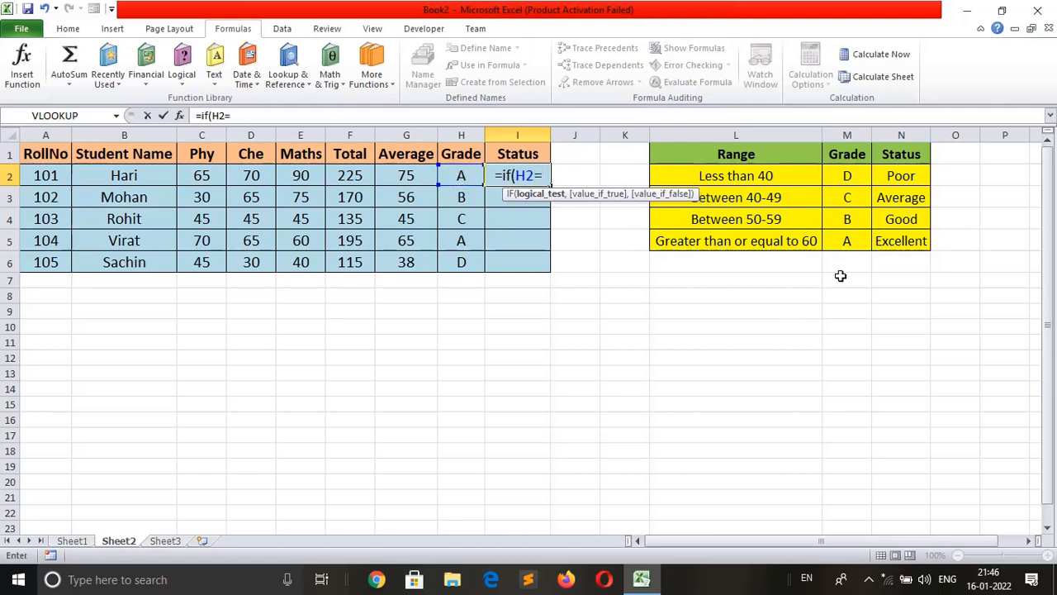
{"action": "left_click", "coordinate": [848, 175]}
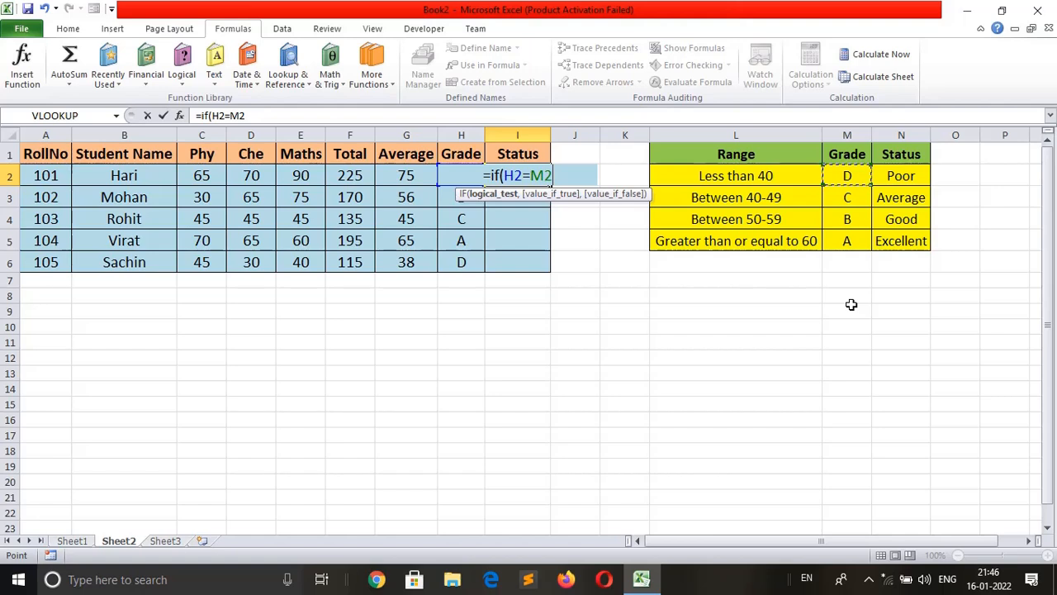
{"action": "key", "text": "F4"}
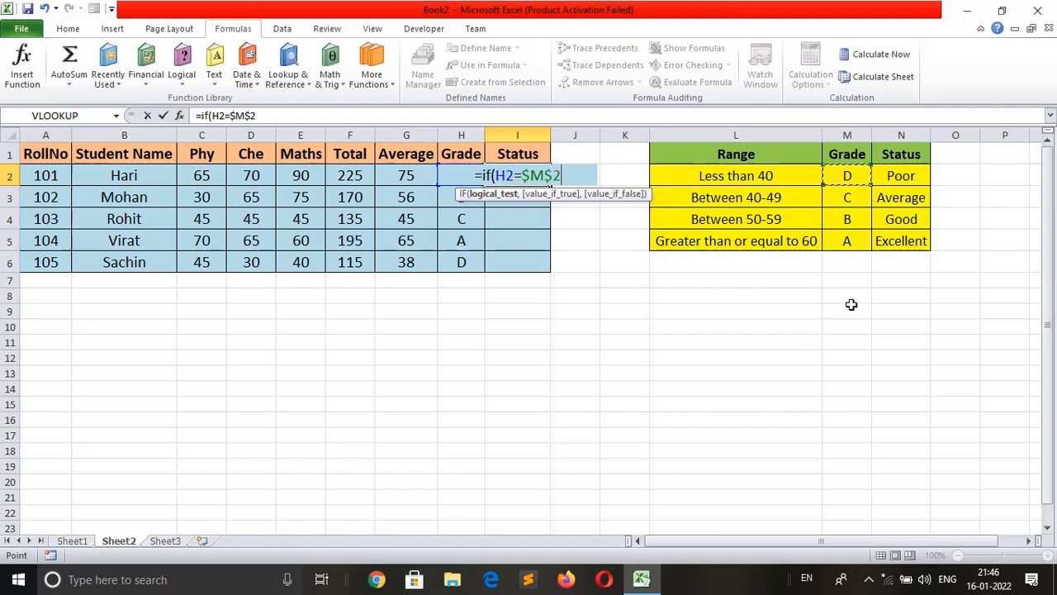
{"action": "type", "text": ","}
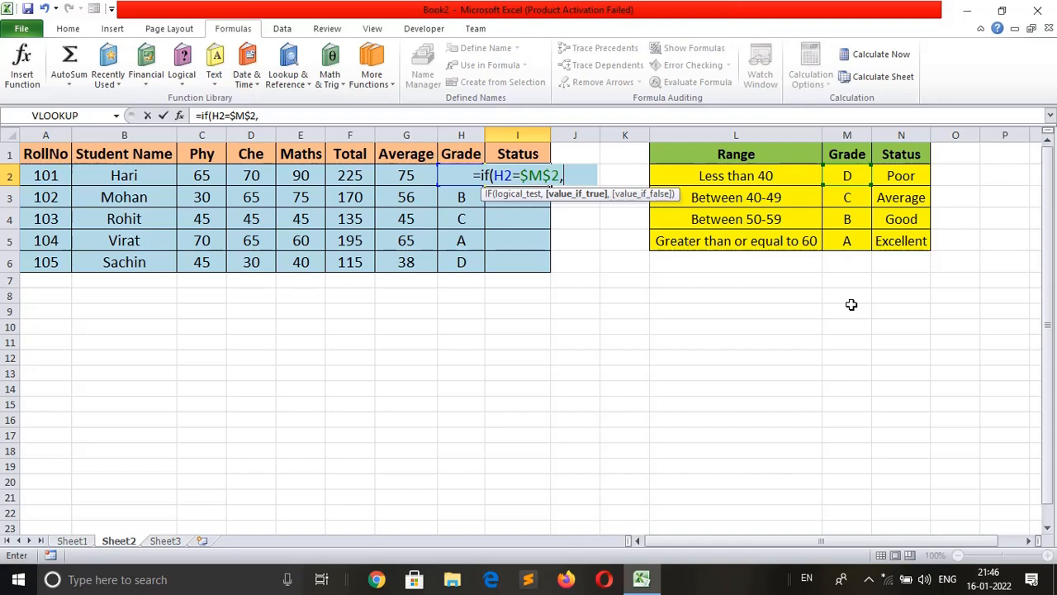
{"action": "left_click", "coordinate": [903, 173]}
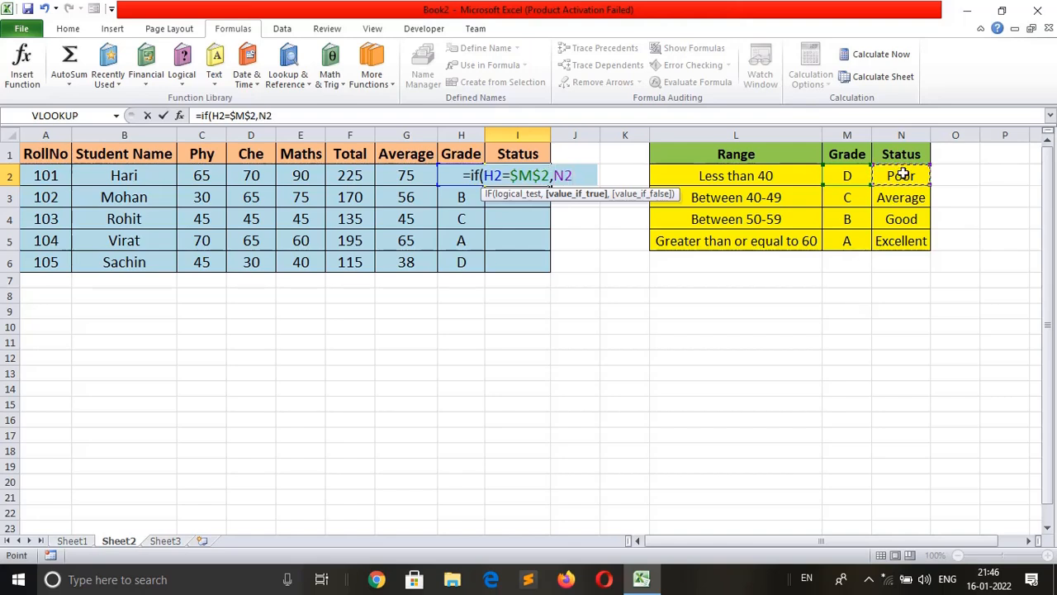
{"action": "key", "text": "F4"}
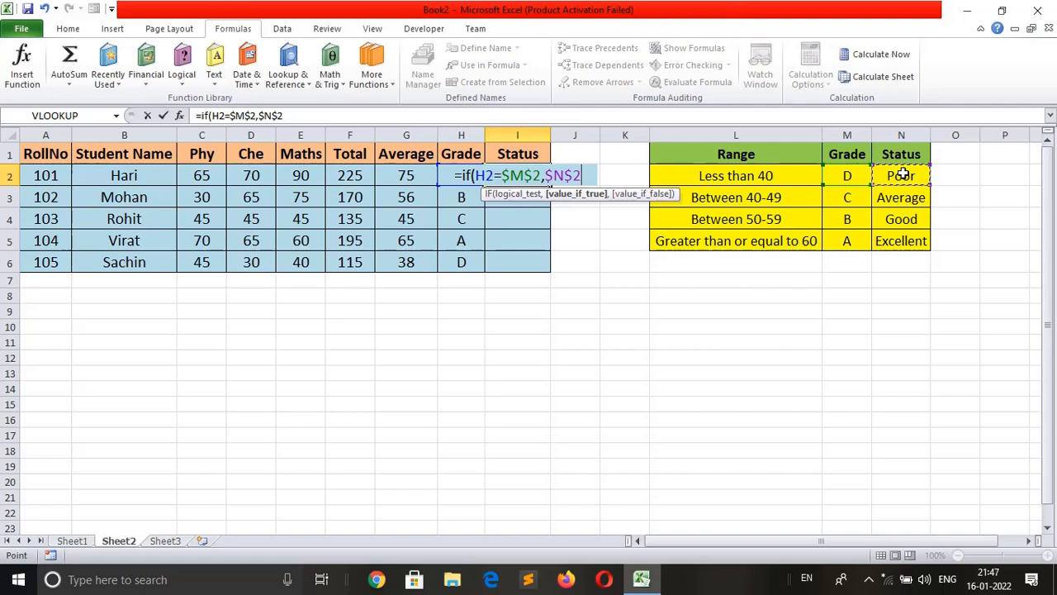
{"action": "type", "text": ","}
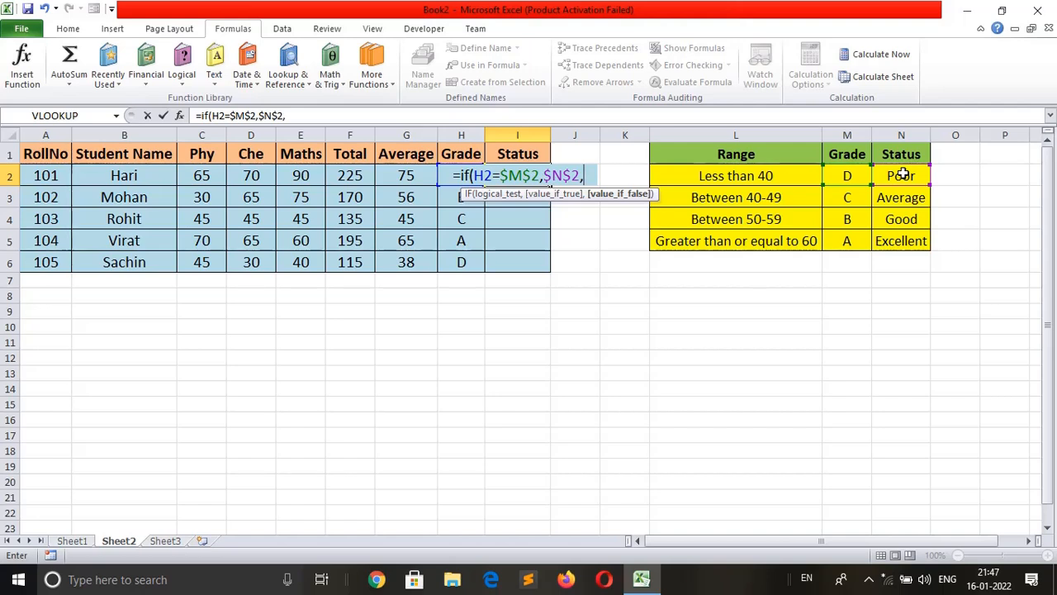
Step: Nest a second IF in the I2 formula that tests h2=$M$3 and returns the Average status through the absolute reference $N$3
{"action": "type", "text": "if"}
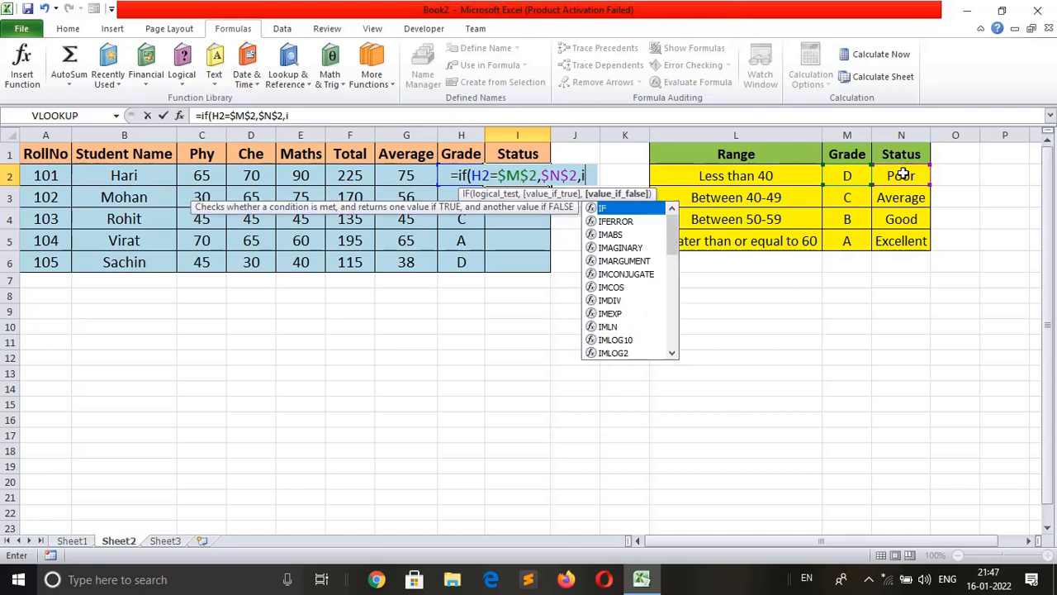
{"action": "type", "text": "("}
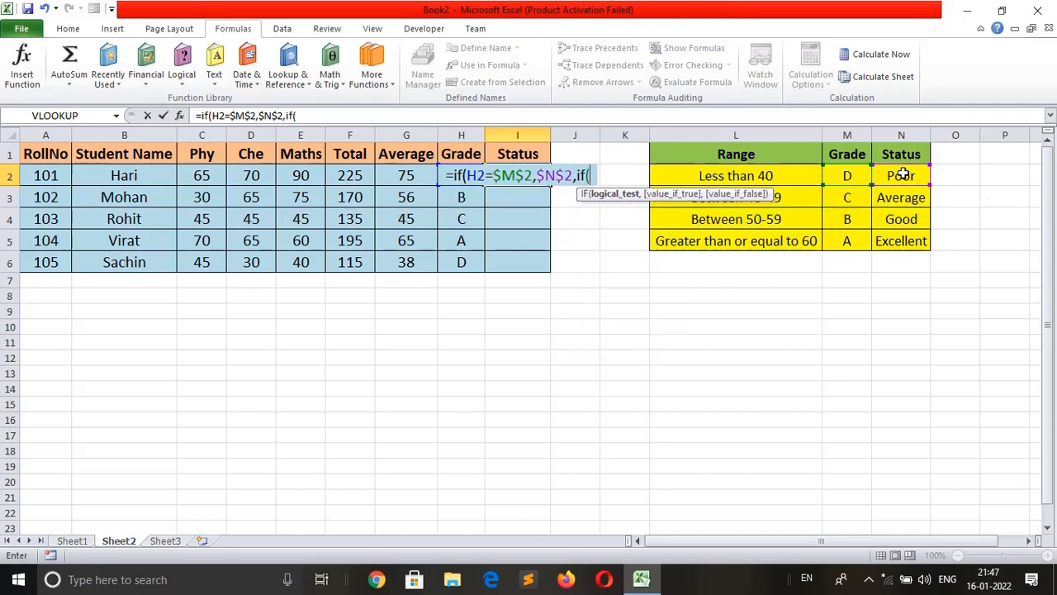
{"action": "type", "text": "h"}
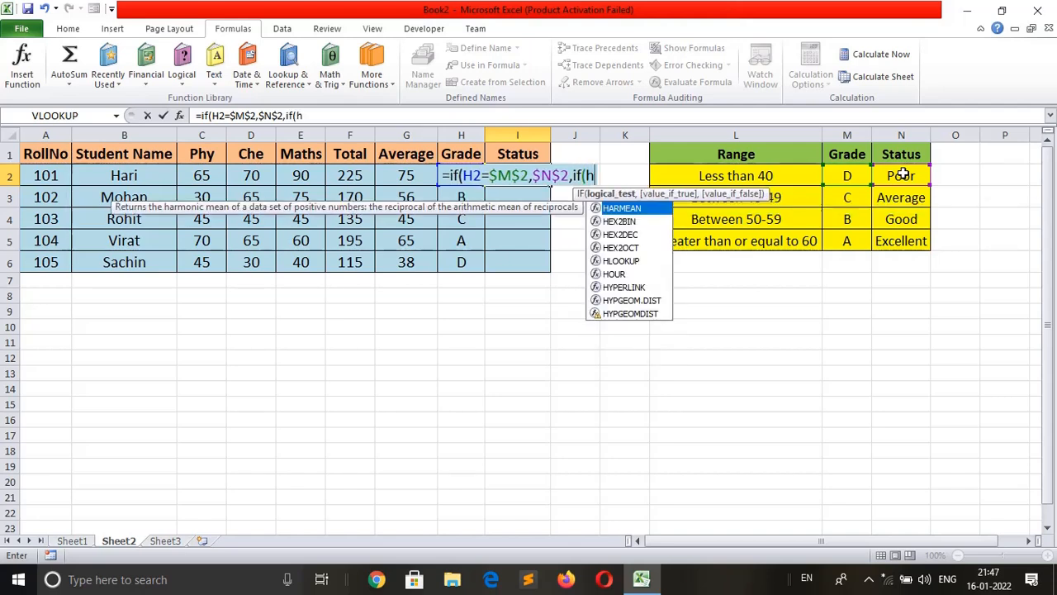
{"action": "type", "text": "2="}
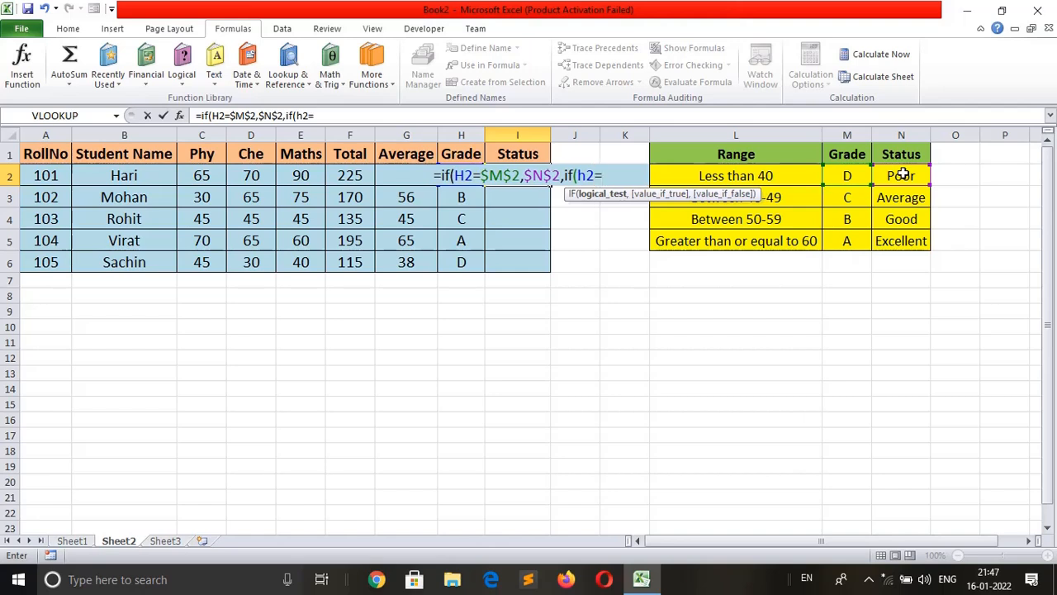
{"action": "left_click", "coordinate": [844, 195]}
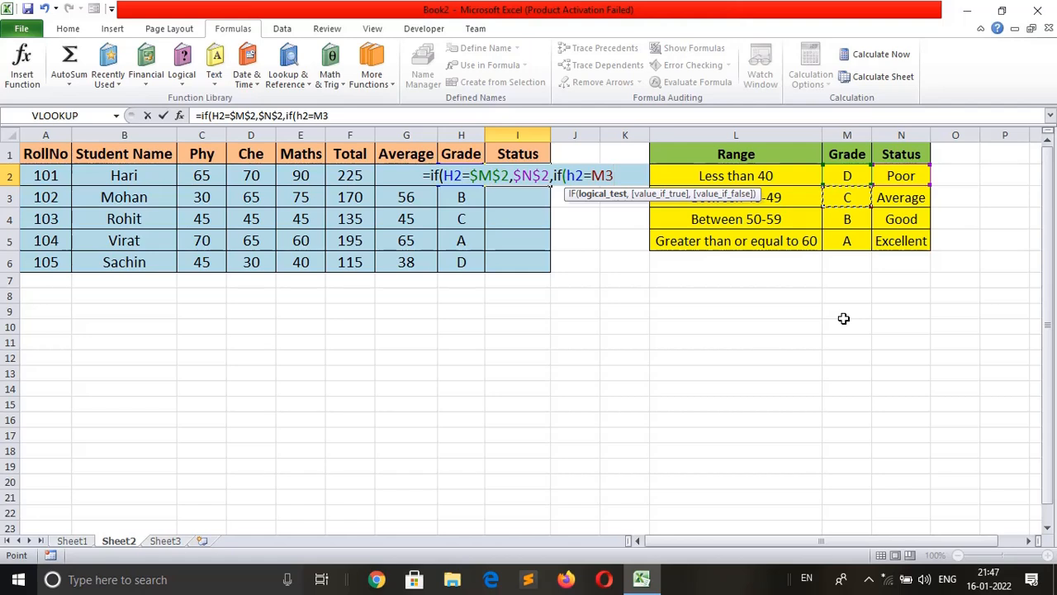
{"action": "key", "text": "F4"}
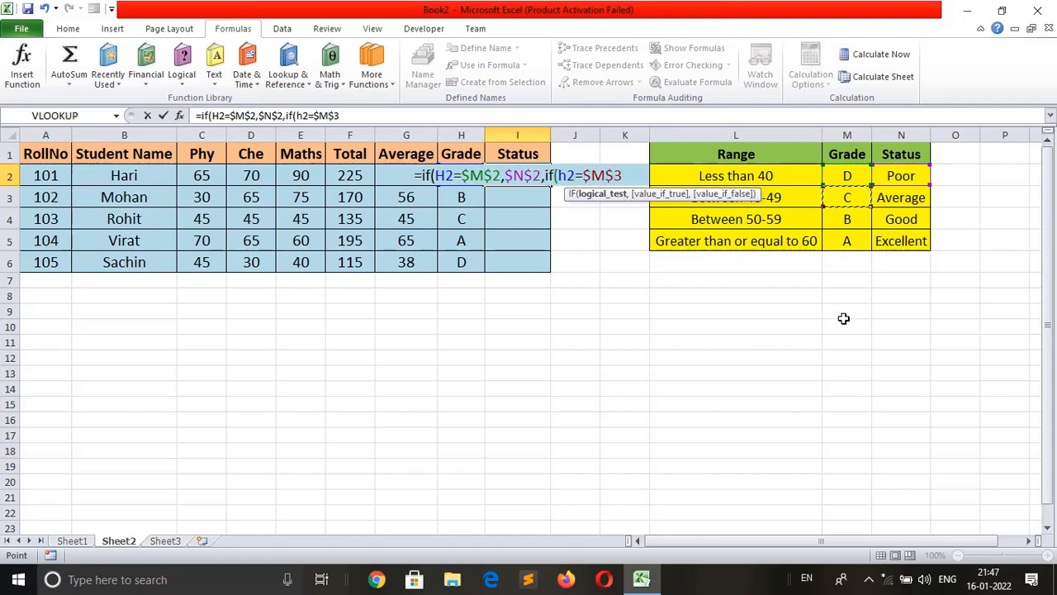
{"action": "type", "text": ","}
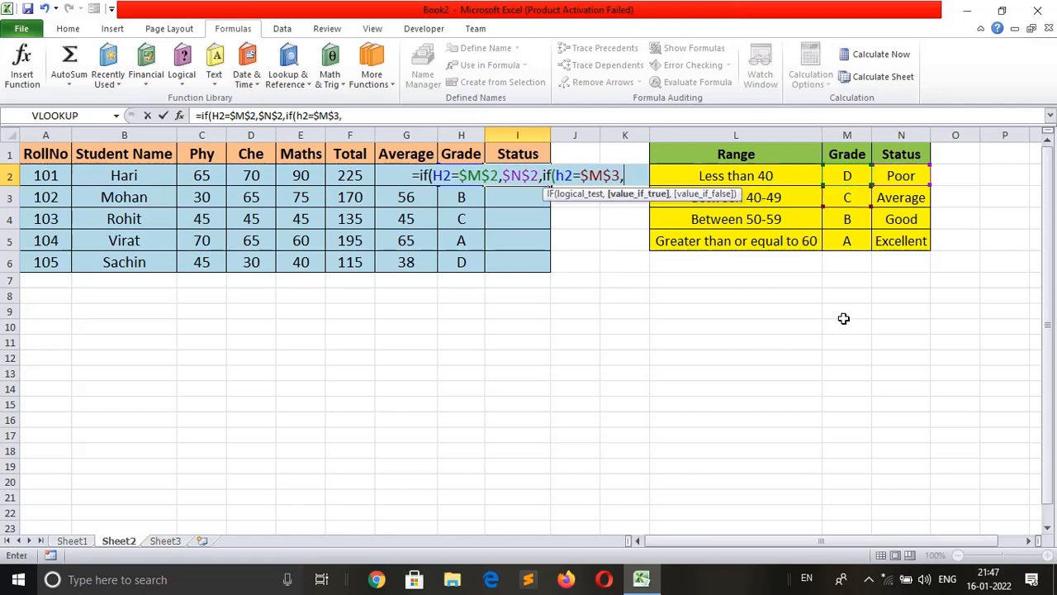
{"action": "left_click", "coordinate": [902, 202]}
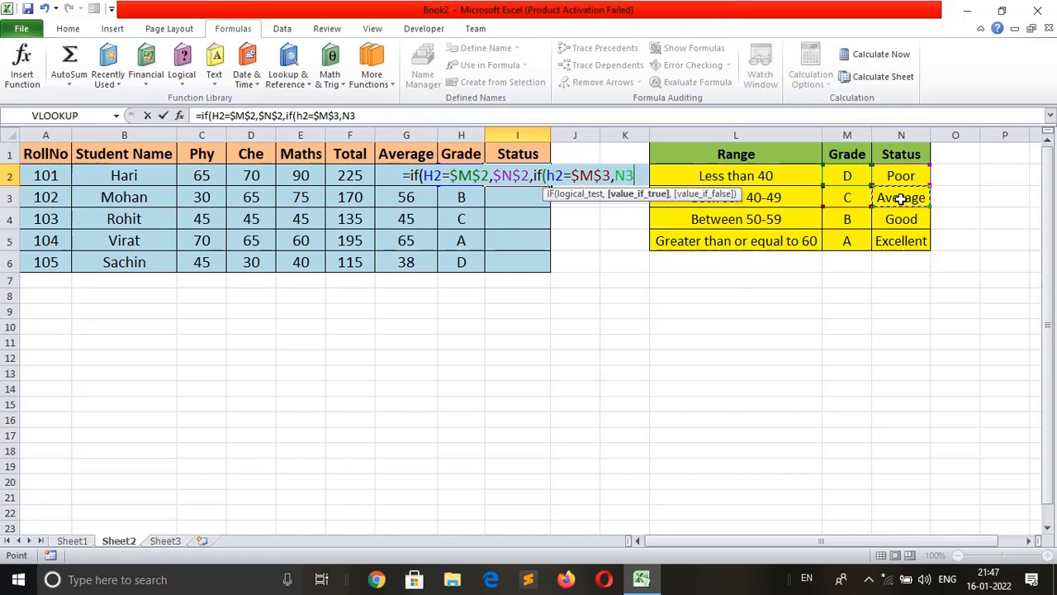
{"action": "key", "text": "F4"}
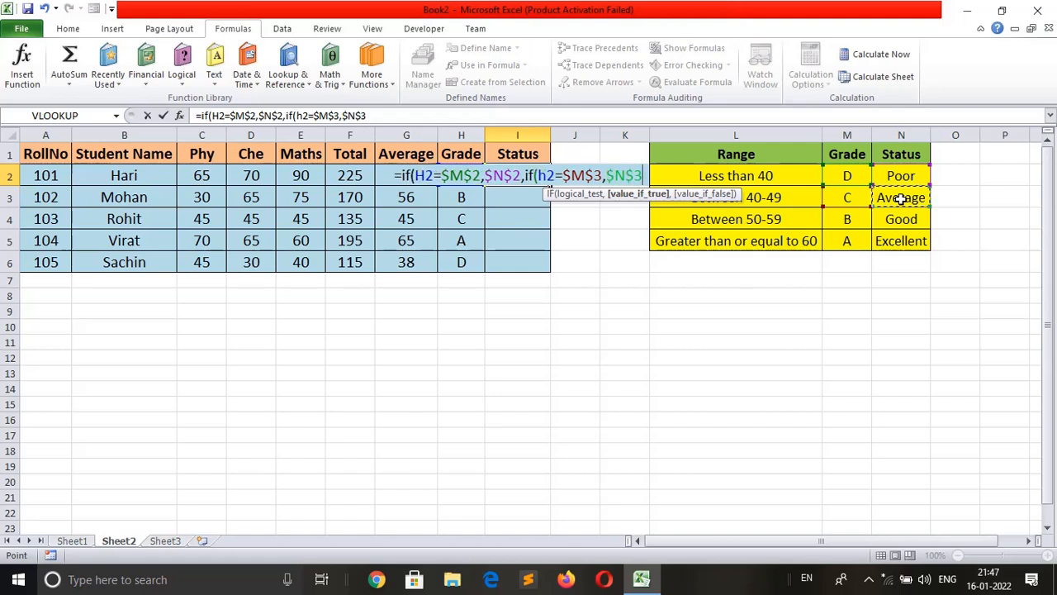
{"action": "type", "text": ","}
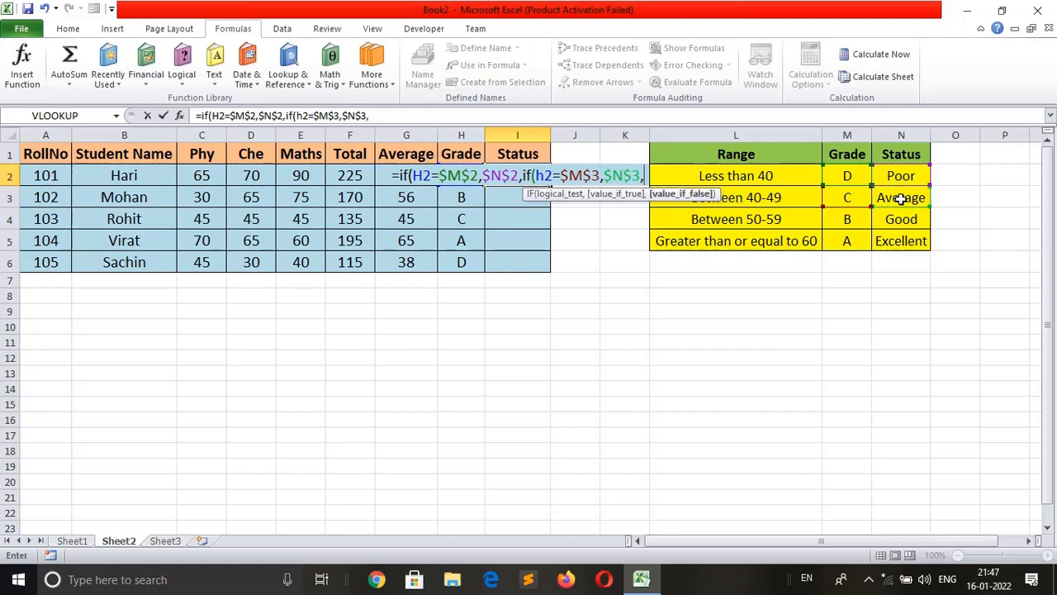
Step: Nest a third IF in the I2 formula that tests h2=$M$4 and returns the Good status through $N$4
{"action": "type", "text": "if"}
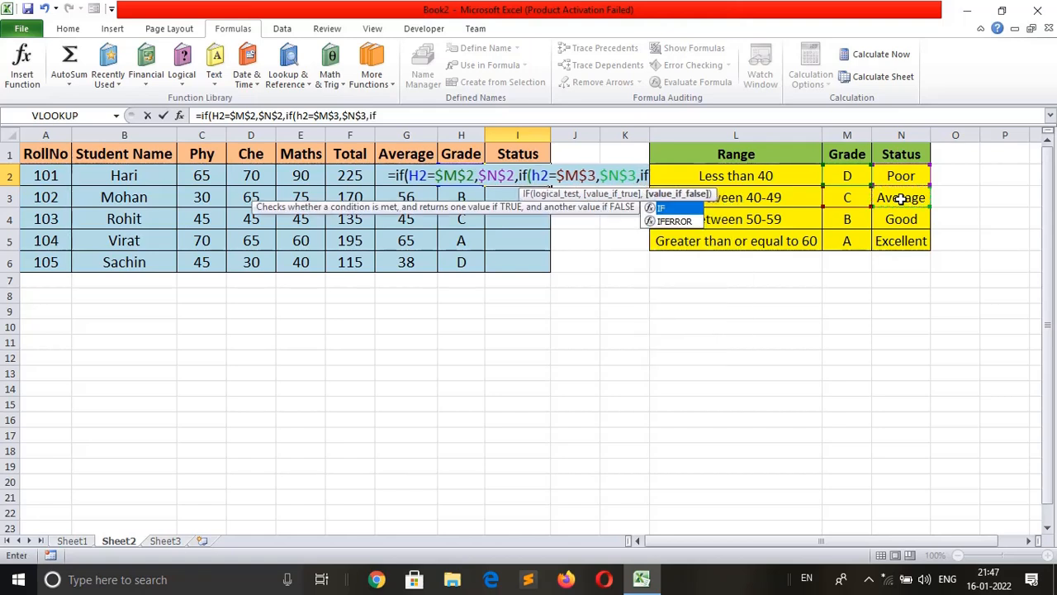
{"action": "type", "text": "("}
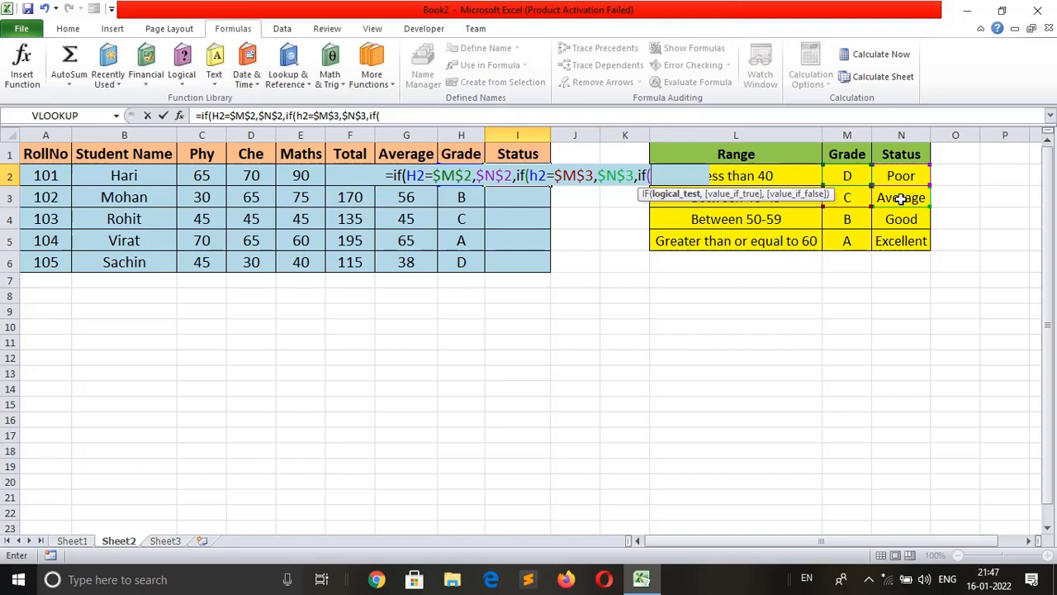
{"action": "type", "text": "h2="}
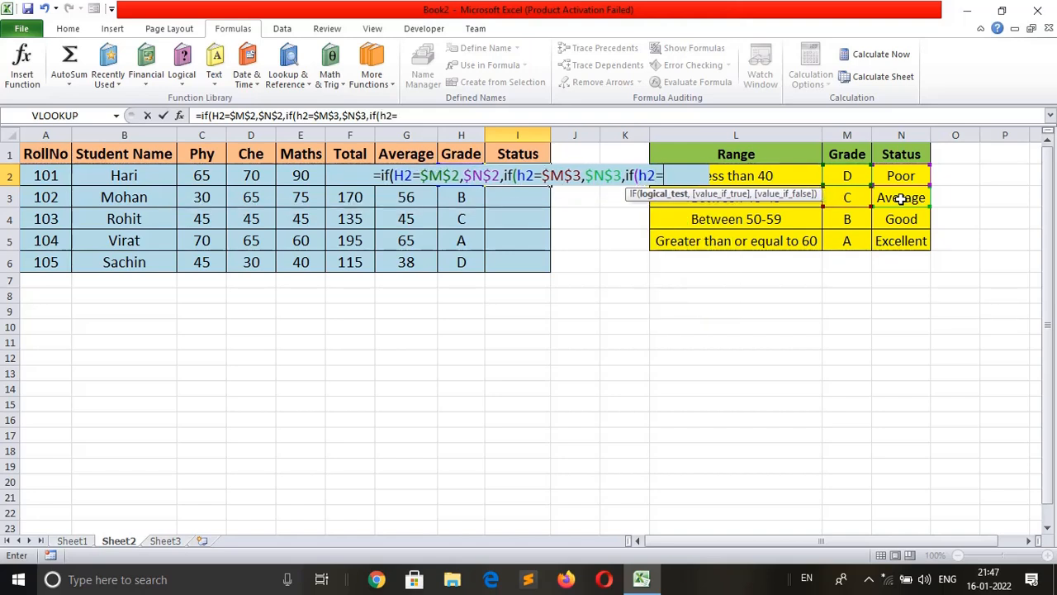
{"action": "left_click", "coordinate": [846, 220]}
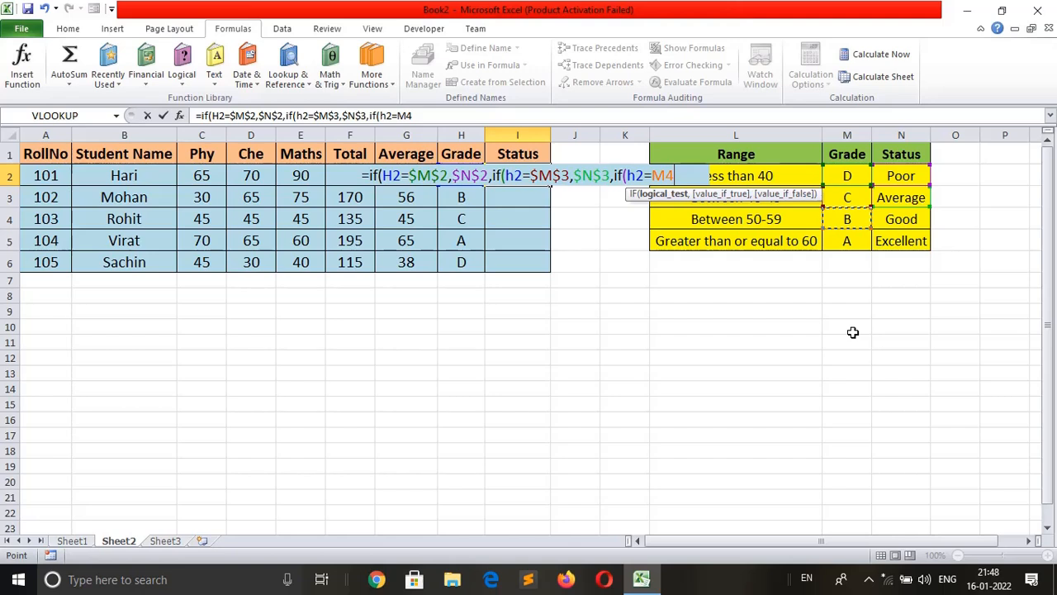
{"action": "key", "text": "F4"}
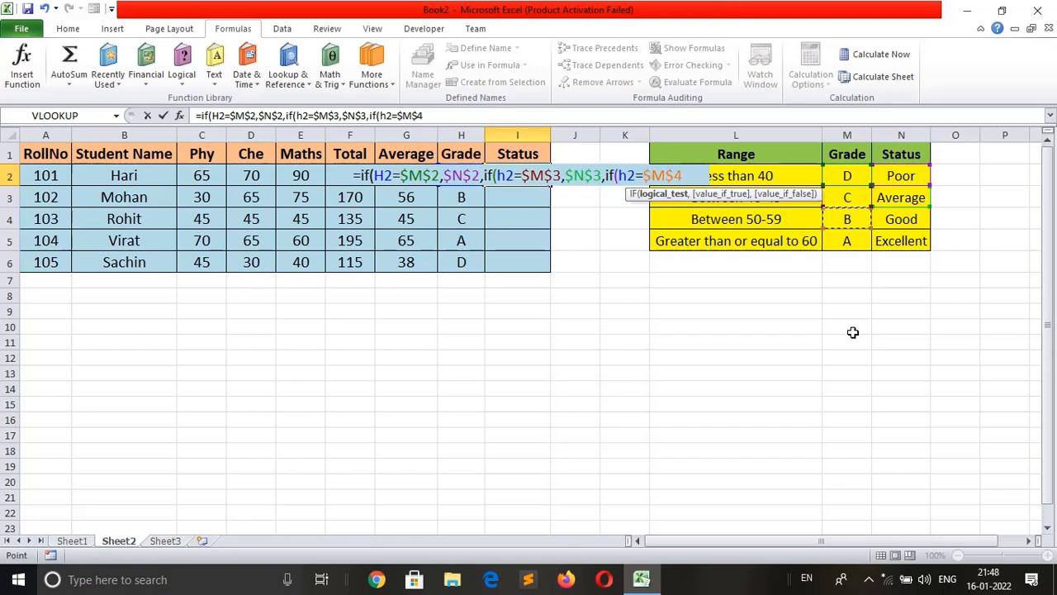
{"action": "type", "text": ","}
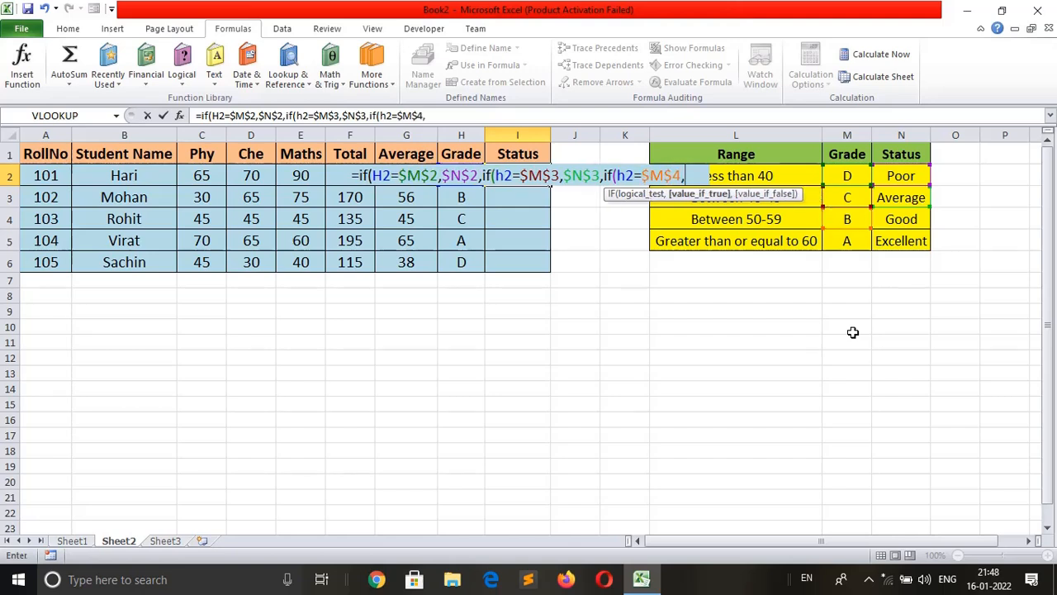
{"action": "left_click", "coordinate": [905, 219]}
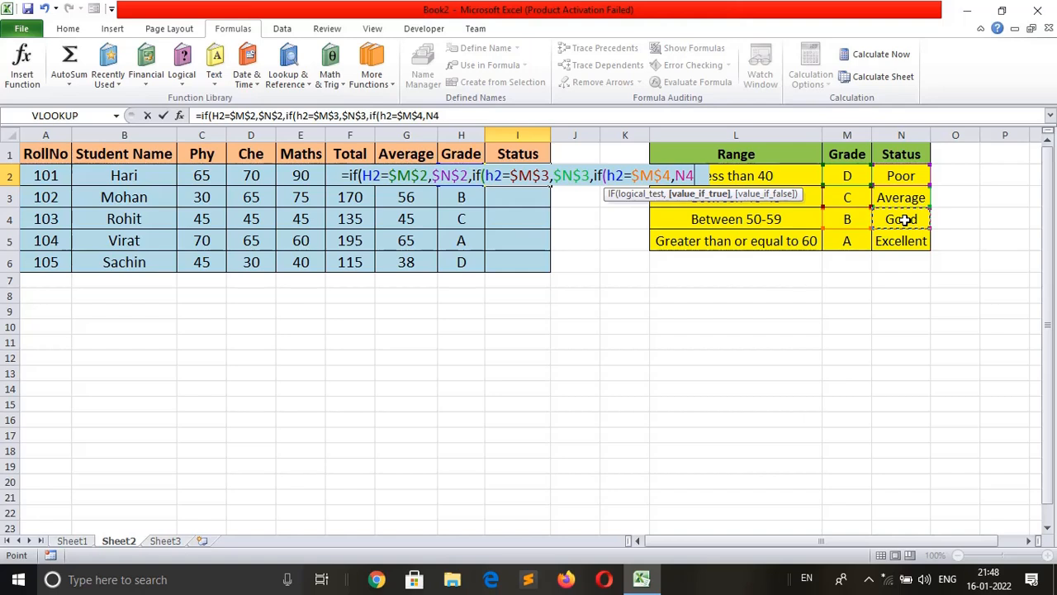
{"action": "key", "text": "F4"}
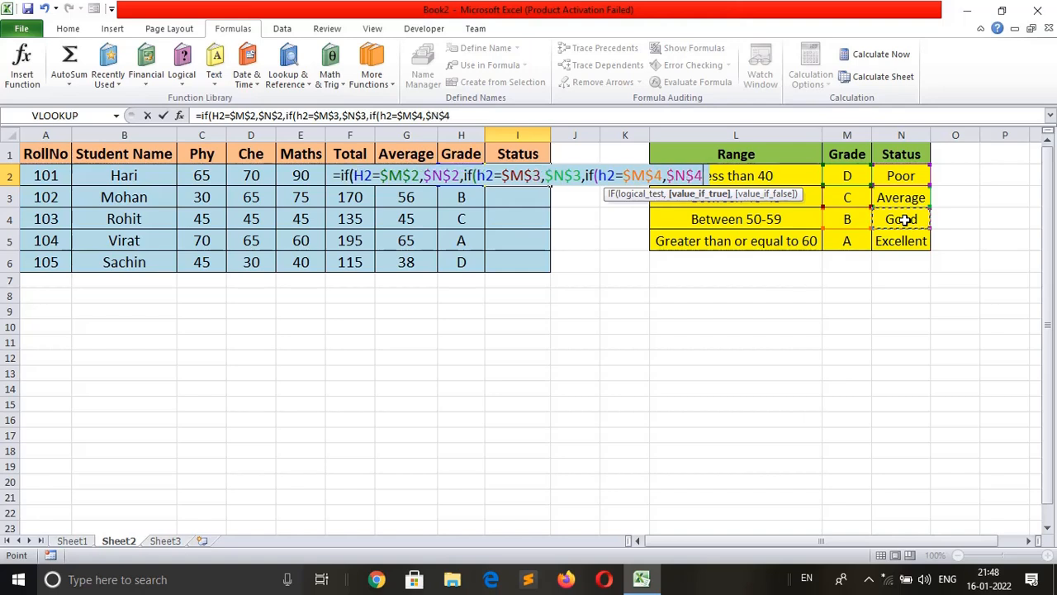
{"action": "type", "text": ","}
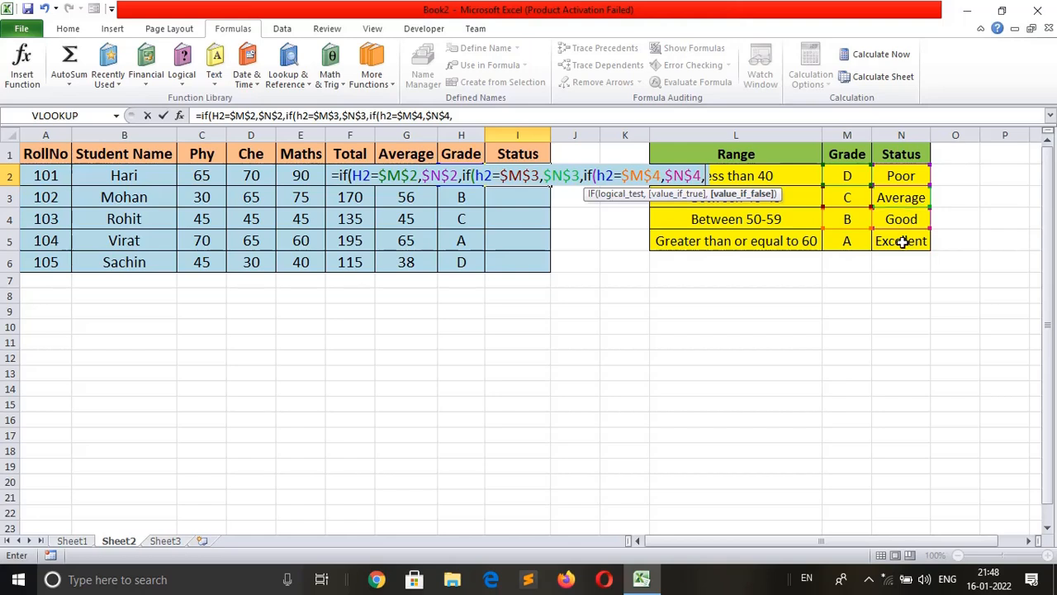
Step: Complete the I2 formula with $N$5 as the final false value, accept the closing-bracket correction, and fill it down through I6
{"action": "left_click", "coordinate": [902, 241]}
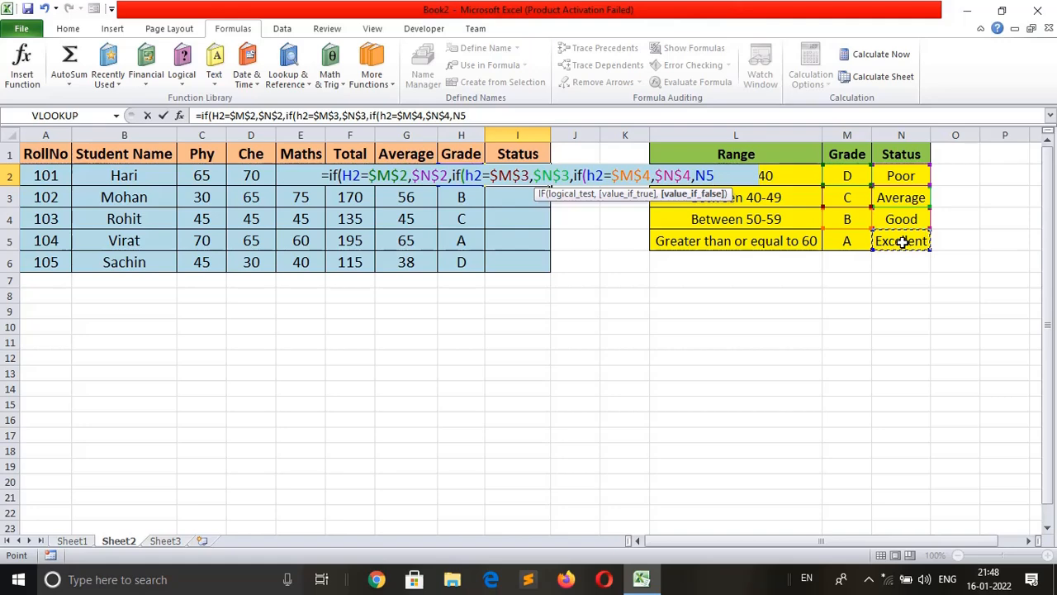
{"action": "key", "text": "F4"}
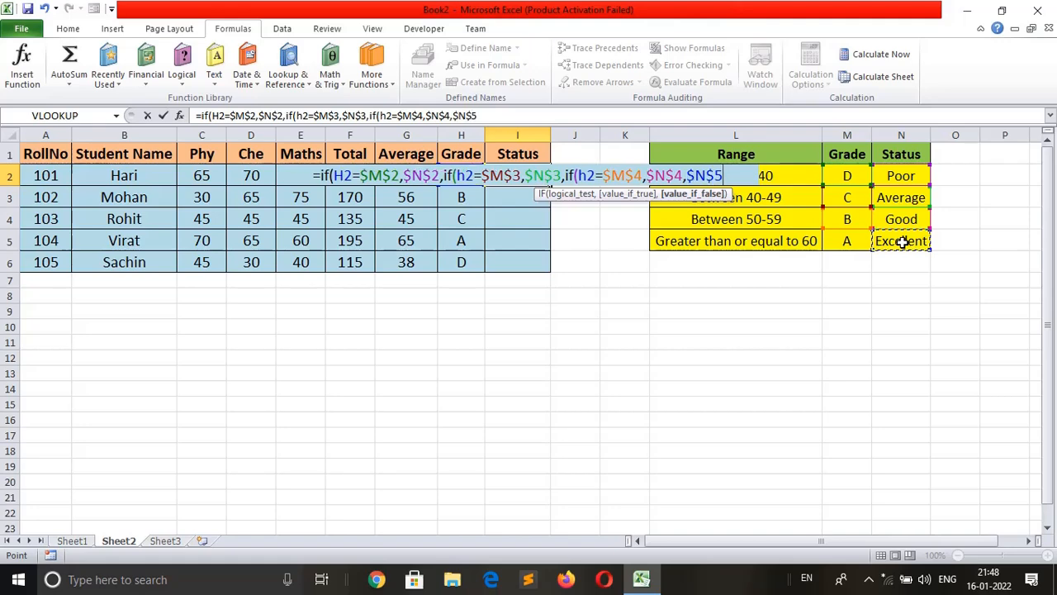
{"action": "key", "text": "Return"}
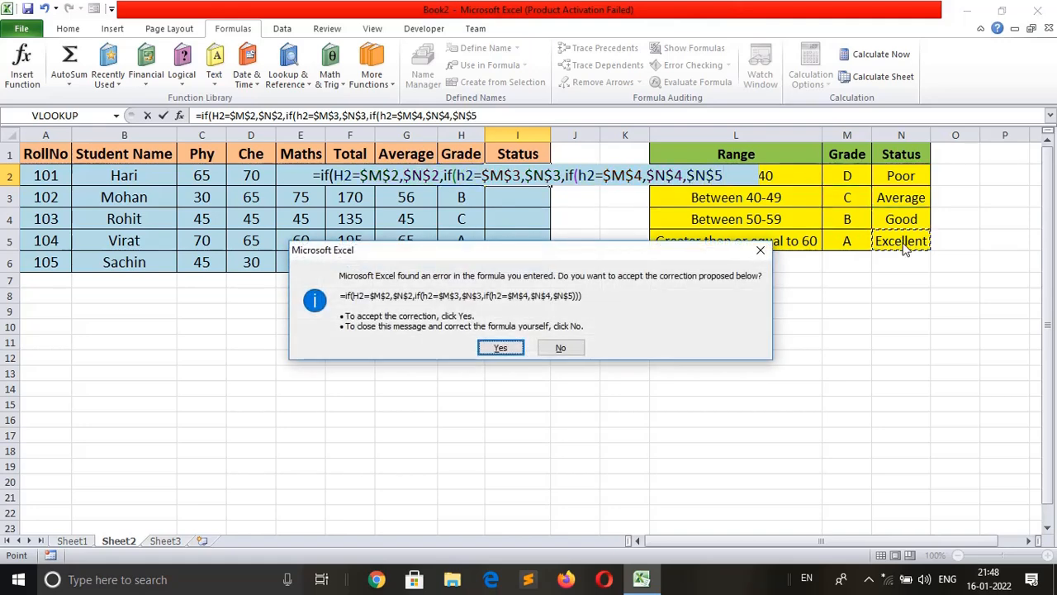
{"action": "key", "text": "Return"}
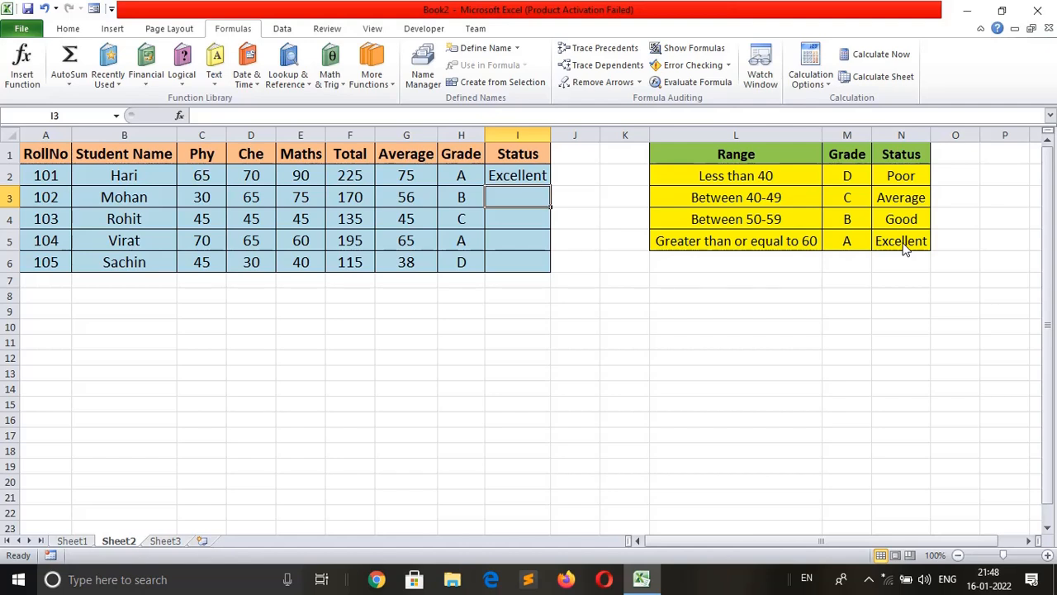
{"action": "key", "text": "Up"}
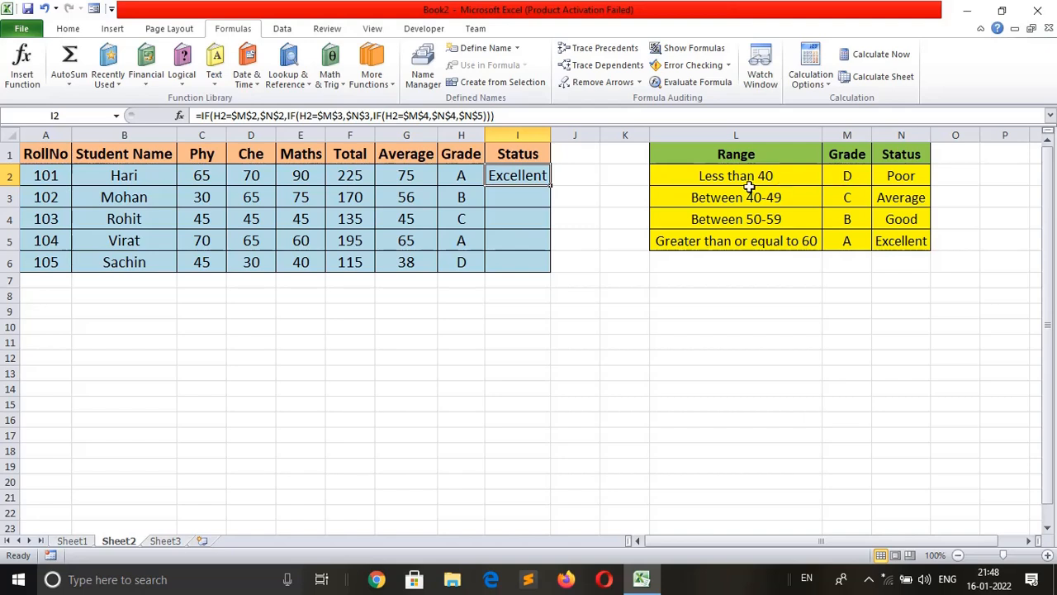
{"action": "double_click", "coordinate": [549, 185]}
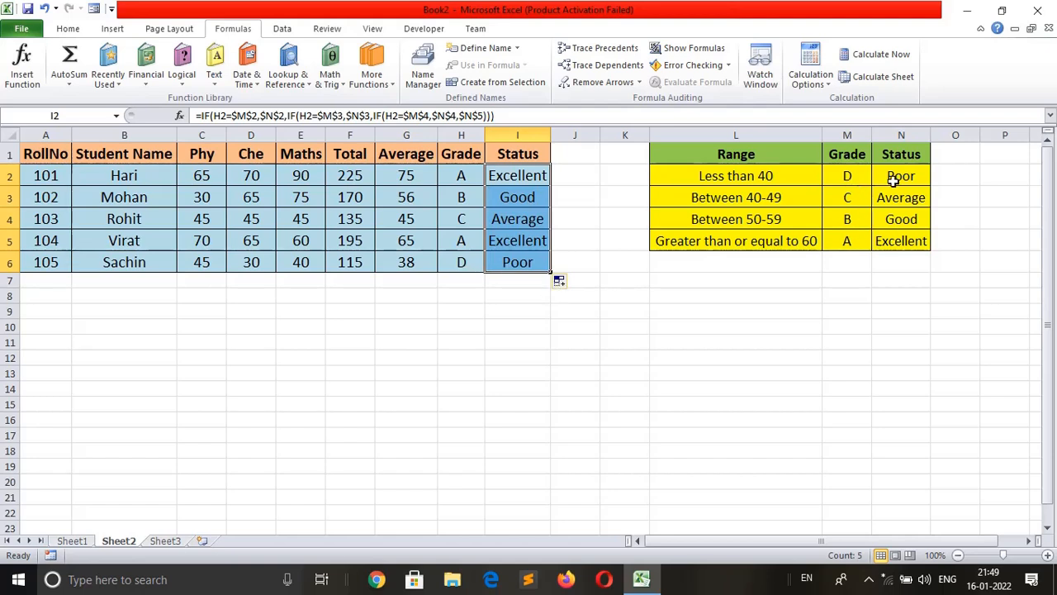
{"action": "left_click_drag", "start_coordinate": [865, 190], "coordinate": [732, 236]}
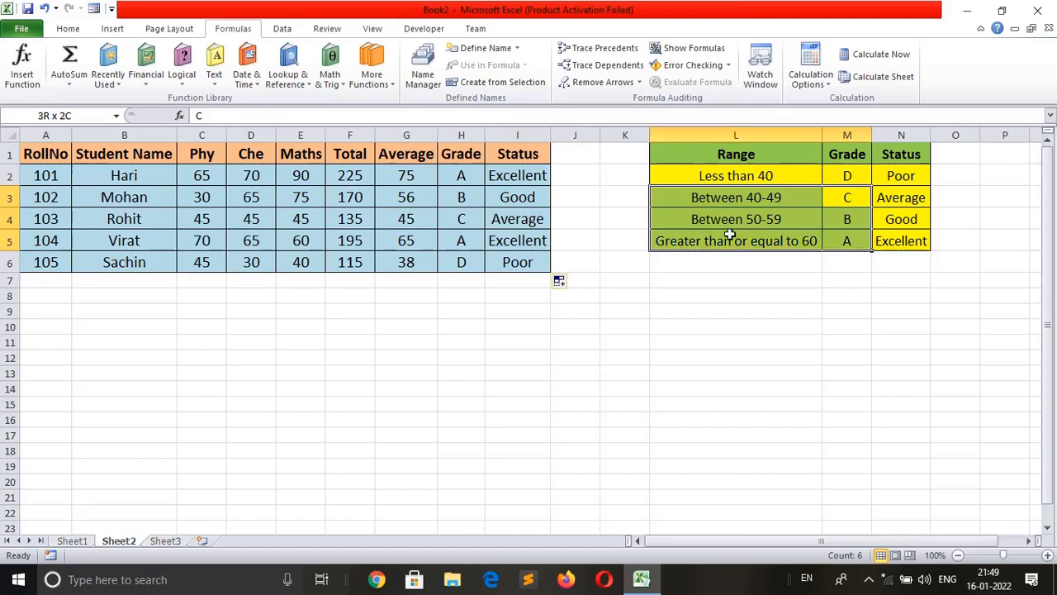
{"action": "left_click", "coordinate": [607, 366]}
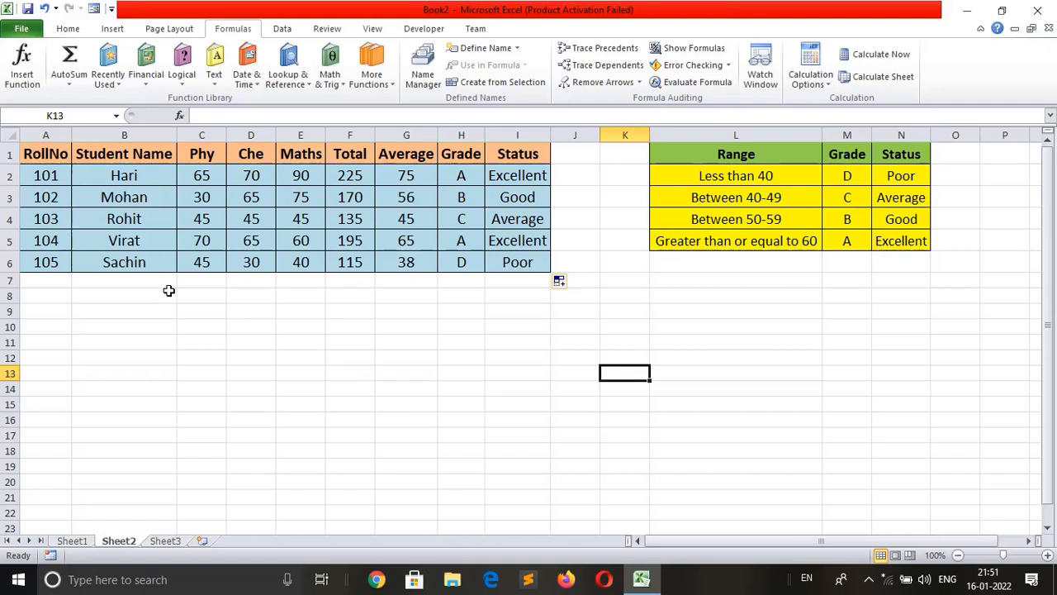
Step: Open the data entry form for the student table A1:I6 and place it clear of the table
{"action": "left_click_drag", "start_coordinate": [46, 154], "coordinate": [529, 159]}
{"action": "key", "text": "shift+Down"}
{"action": "key", "text": "shift+Down"}
{"action": "key", "text": "shift+Down"}
{"action": "key", "text": "shift+Down"}
{"action": "key", "text": "shift+Down"}
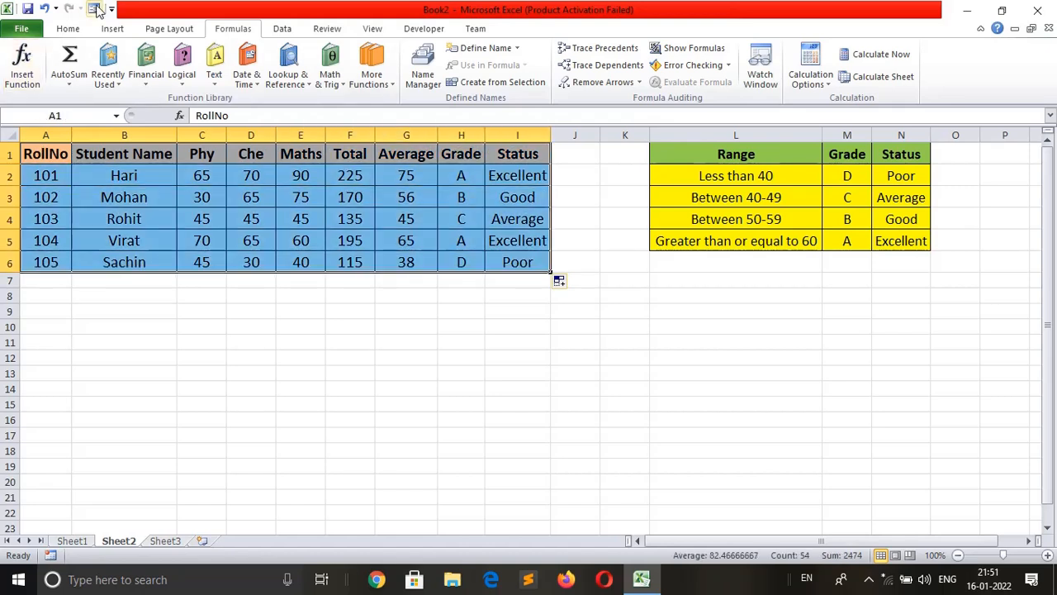
{"action": "left_click", "coordinate": [96, 10]}
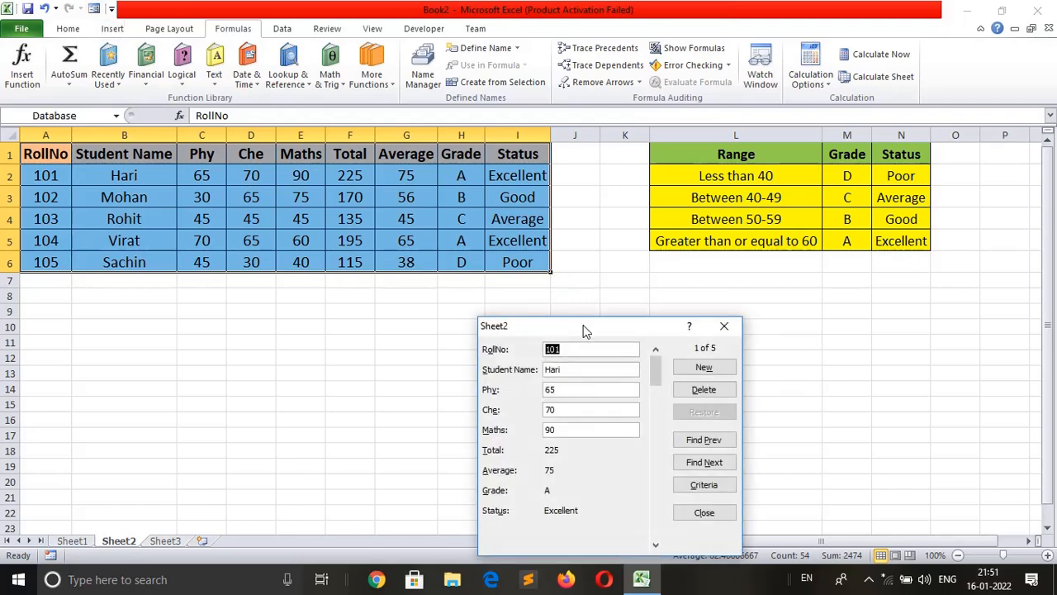
{"action": "left_click_drag", "start_coordinate": [583, 330], "coordinate": [707, 254]}
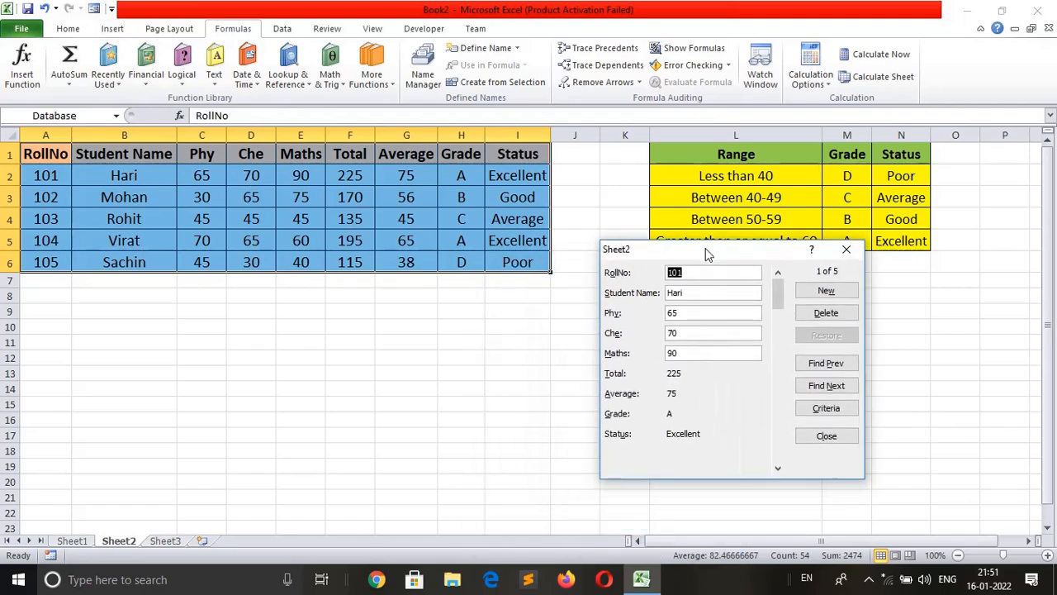
Step: Browse the student records in the data form from roll number 101 through 105
{"action": "left_click", "coordinate": [705, 272]}
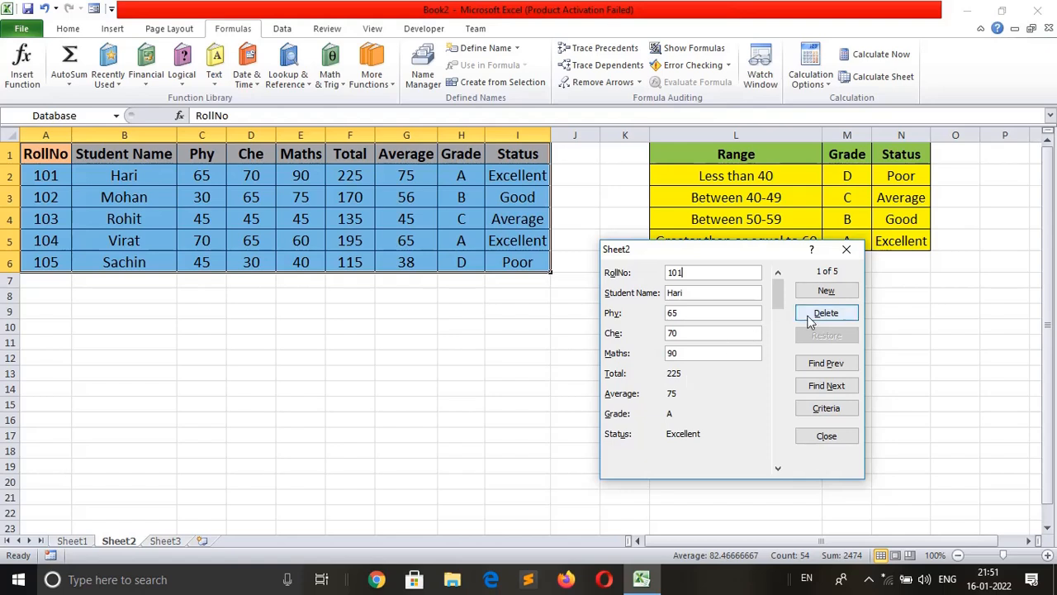
{"action": "left_click", "coordinate": [833, 386]}
{"action": "left_click", "coordinate": [832, 386]}
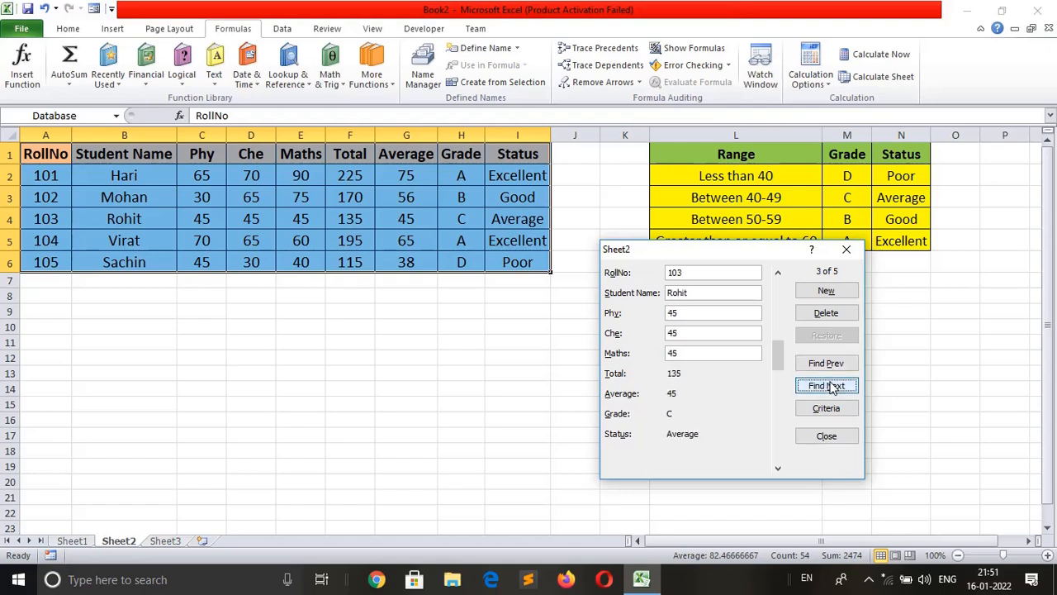
{"action": "left_click", "coordinate": [833, 387]}
{"action": "left_click", "coordinate": [833, 386]}
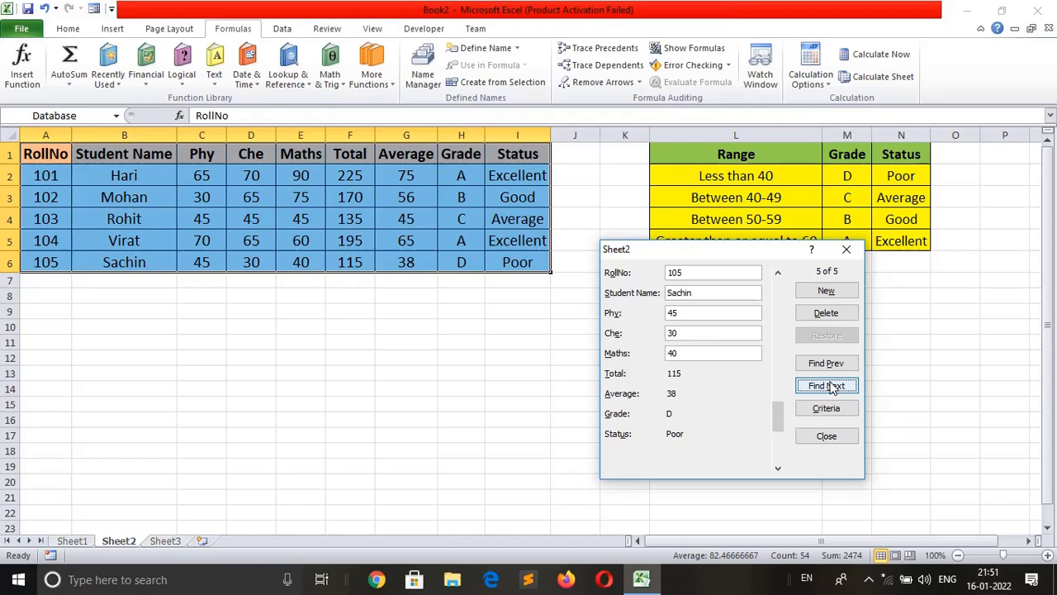
Step: Add a new student record through the data form: RollNo 106, the student's name, Phy 50, Che 65, Maths 70
{"action": "left_click", "coordinate": [826, 291]}
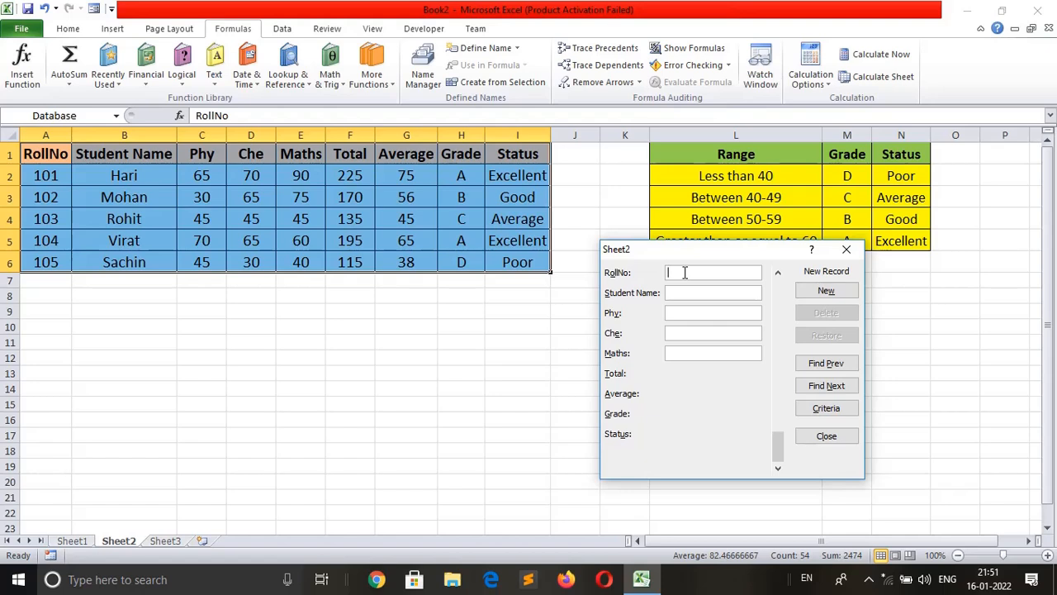
{"action": "type", "text": "106"}
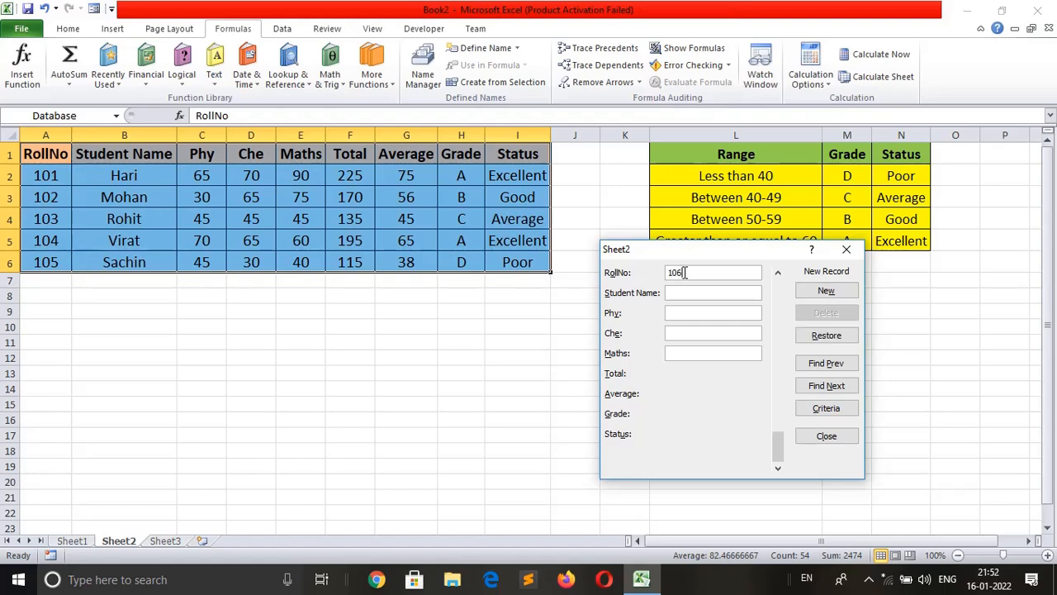
{"action": "key", "text": "Tab"}
{"action": "type", "text": "Vinod"}
{"action": "type", "text": "50"}
{"action": "type", "text": "65"}
{"action": "key", "text": "Tab"}
{"action": "type", "text": "70"}
{"action": "key", "text": "Return"}
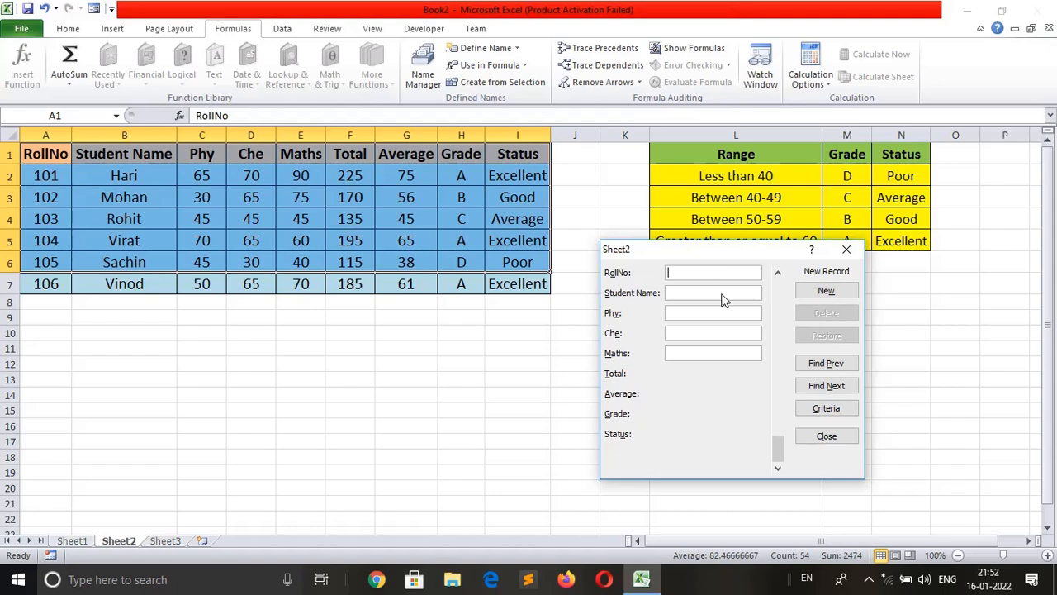
Step: Go back to the newly added student's record in the data form to check its calculated fields
{"action": "key", "text": "Up"}
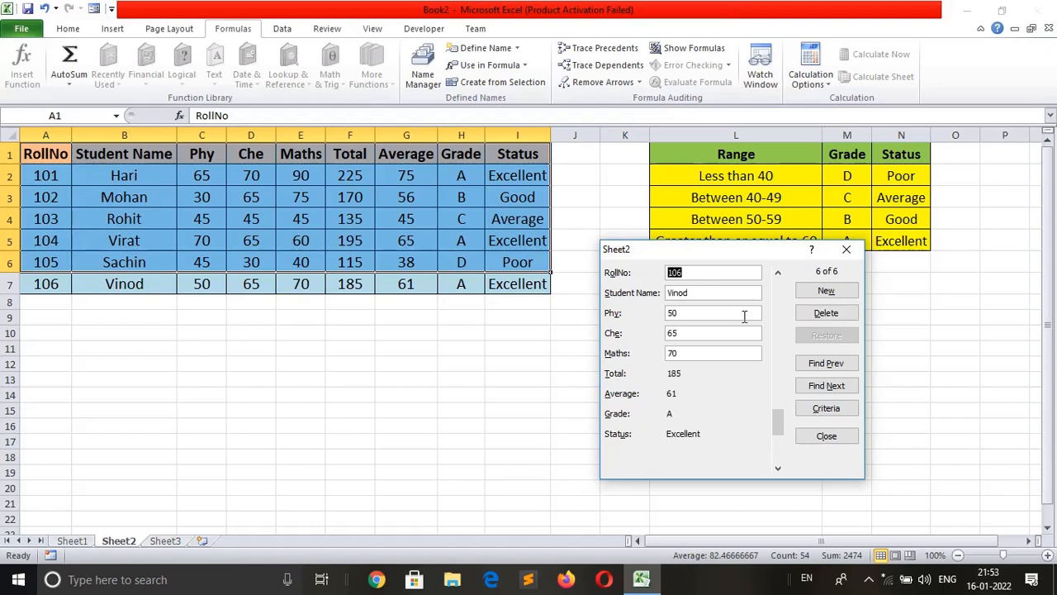
{"action": "key", "text": "Down"}
{"action": "key", "text": "Up"}
Step: Set the data form's Status criterion to excellent and step through the matching records in both directions
{"action": "left_click", "coordinate": [826, 410]}
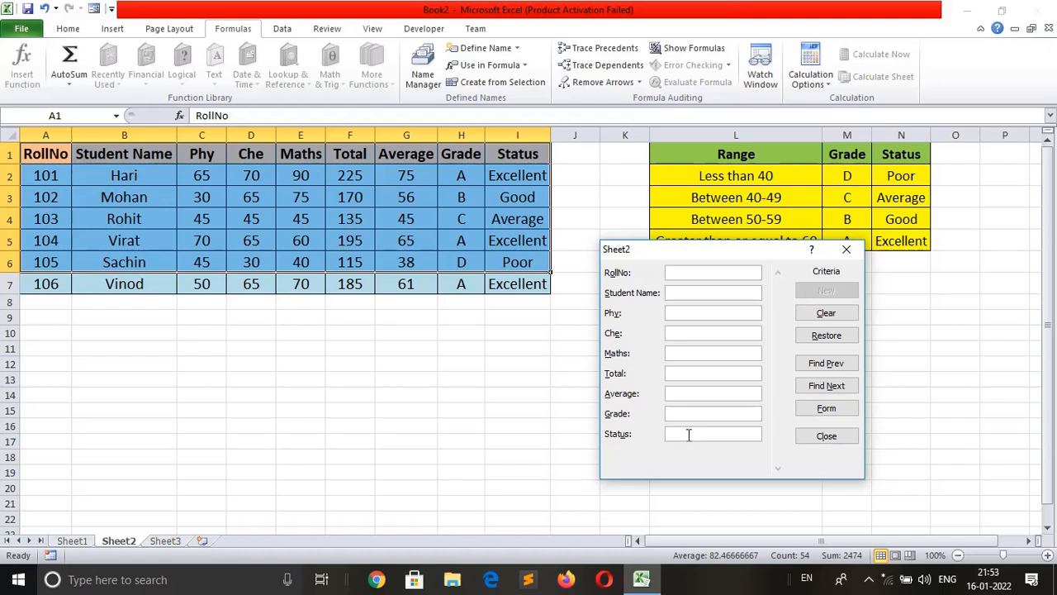
{"action": "type", "text": "excellent"}
{"action": "left_click", "coordinate": [816, 409]}
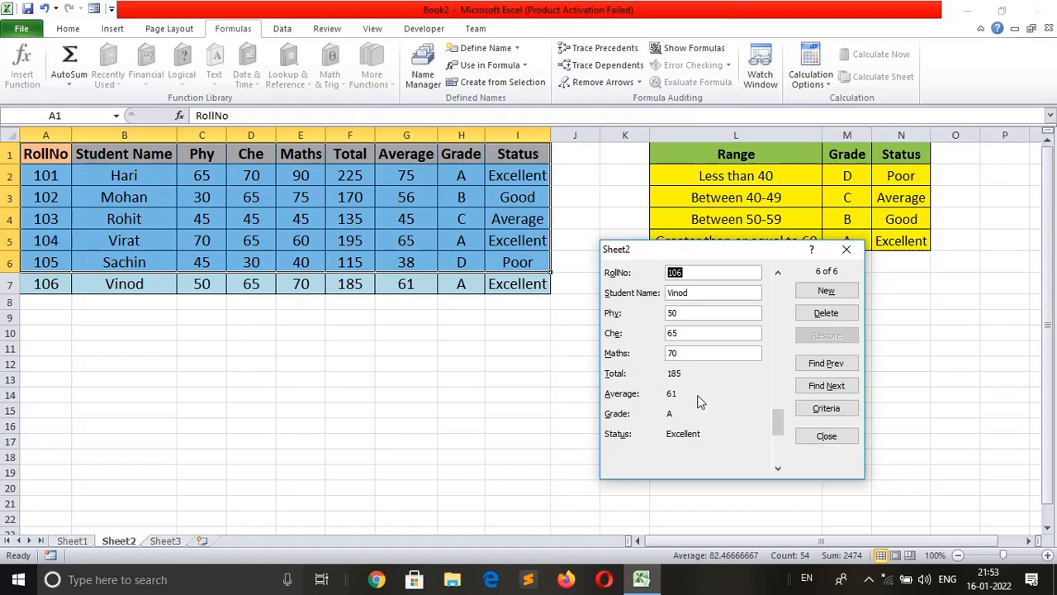
{"action": "left_click", "coordinate": [832, 390]}
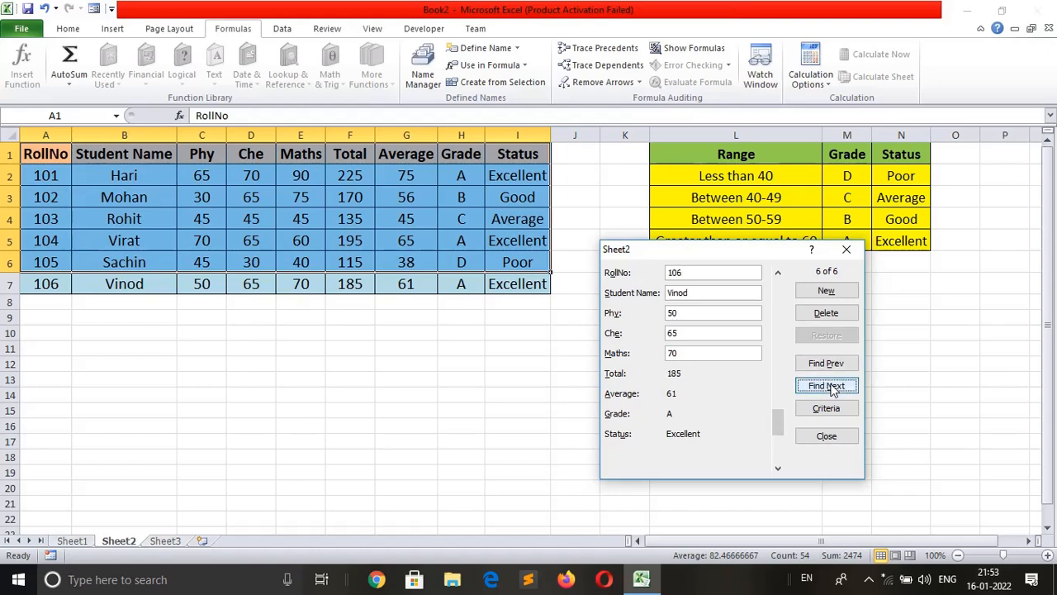
{"action": "left_click", "coordinate": [832, 388]}
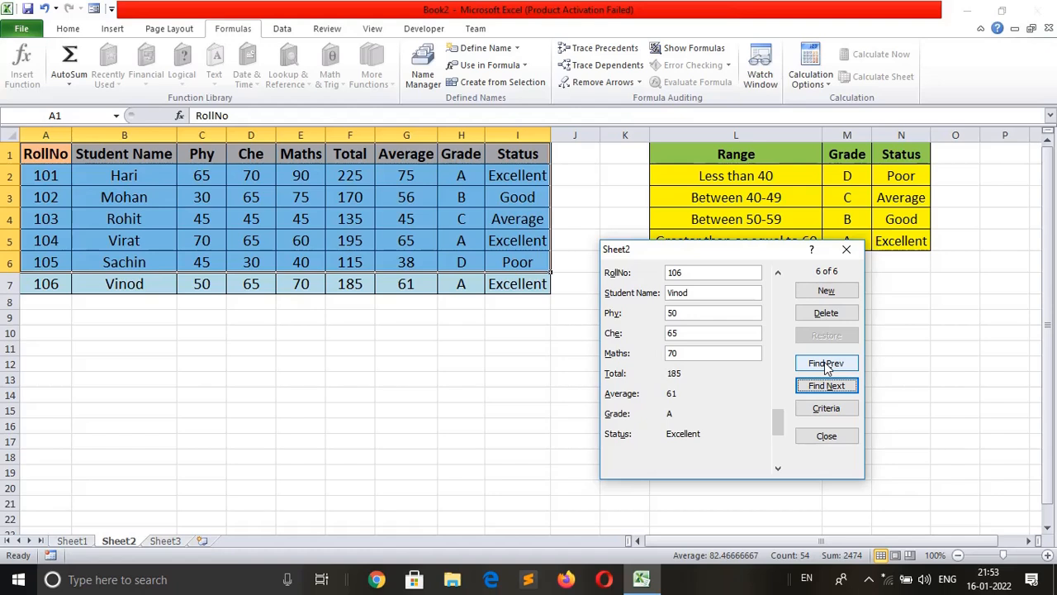
{"action": "left_click", "coordinate": [824, 364]}
{"action": "left_click", "coordinate": [824, 365]}
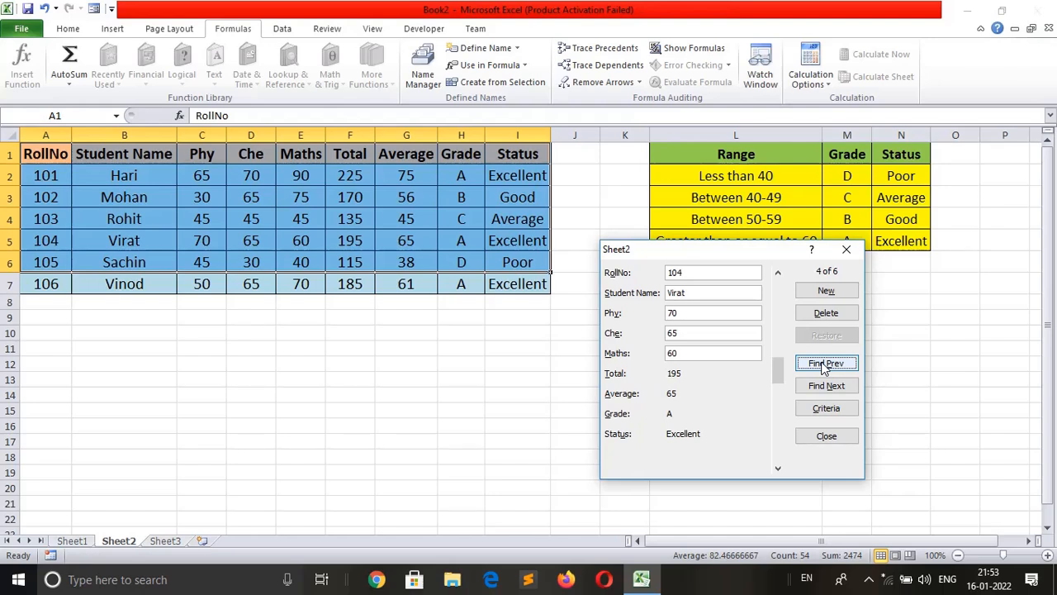
{"action": "left_click", "coordinate": [820, 368]}
{"action": "left_click", "coordinate": [820, 369]}
{"action": "left_click", "coordinate": [820, 368]}
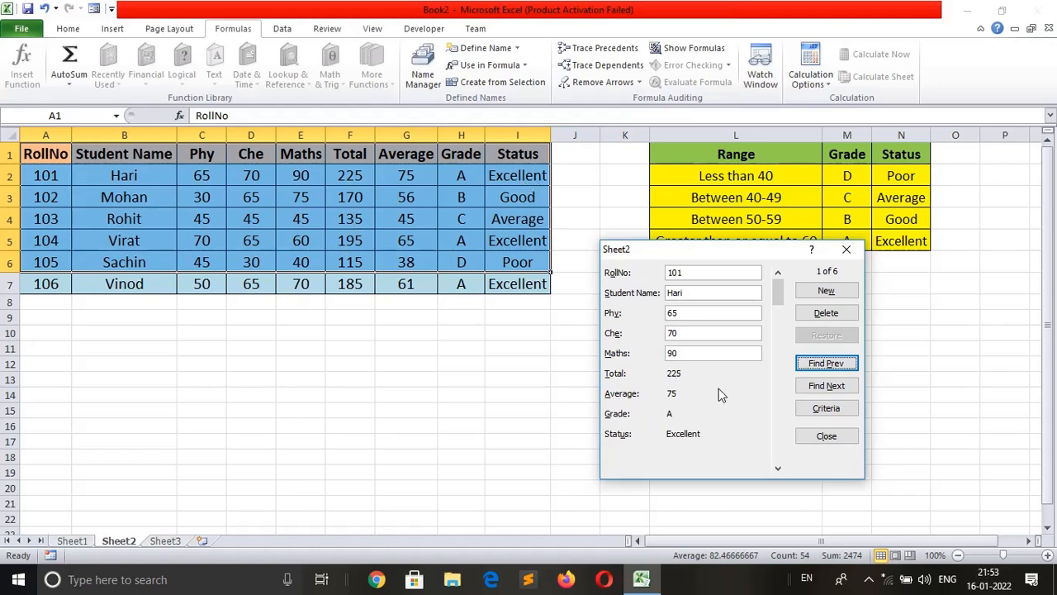
Step: Replace the Status criterion with poor and find the next matching student record
{"action": "left_click", "coordinate": [818, 411]}
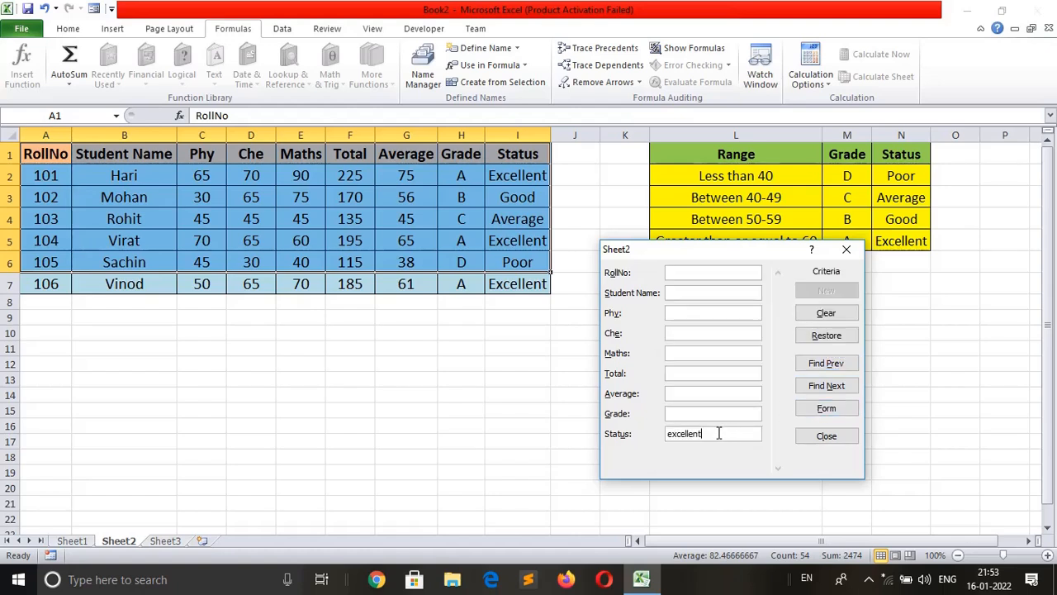
{"action": "key", "text": "BackSpace"}
{"action": "key", "text": "BackSpace"}
{"action": "key", "text": "BackSpace"}
{"action": "key", "text": "BackSpace"}
{"action": "key", "text": "BackSpace"}
{"action": "key", "text": "BackSpace"}
{"action": "key", "text": "BackSpace"}
{"action": "key", "text": "BackSpace"}
{"action": "key", "text": "BackSpace"}
{"action": "type", "text": "poor"}
{"action": "left_click", "coordinate": [821, 410]}
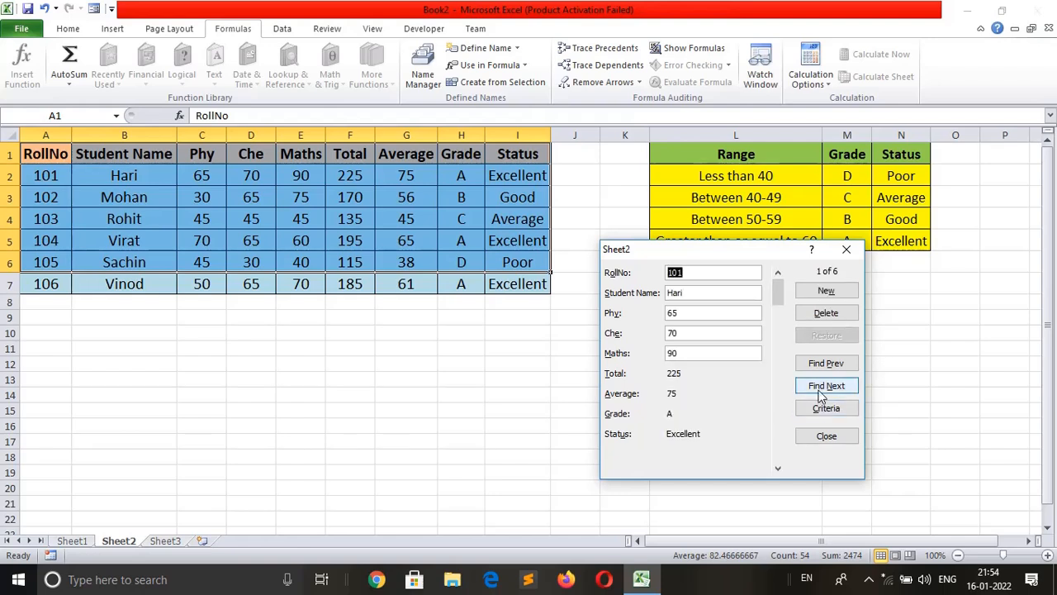
{"action": "left_click", "coordinate": [820, 388]}
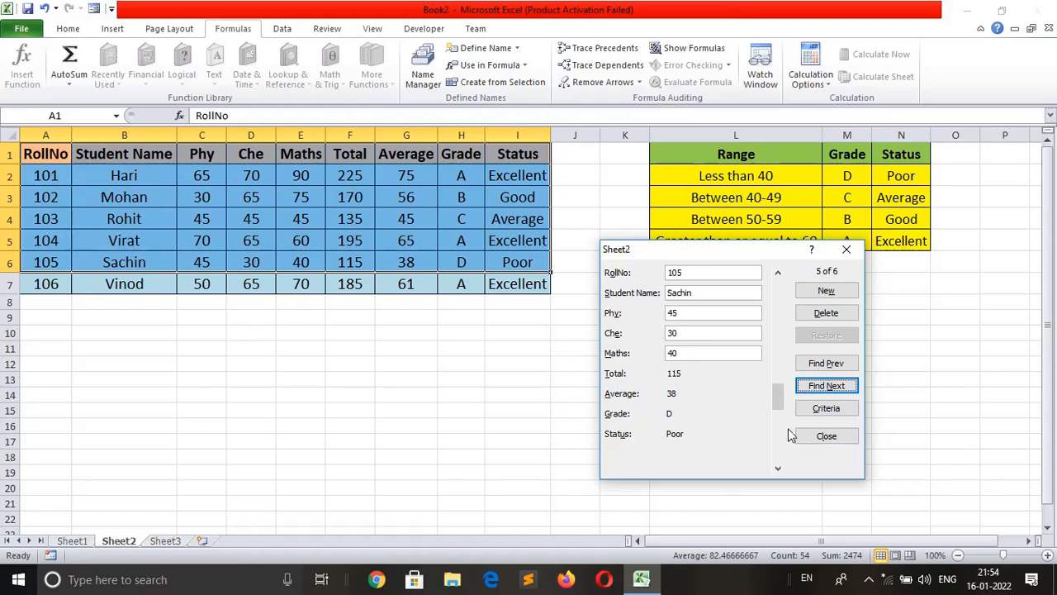
Step: Clear the data form's search criteria and return to the record view
{"action": "left_click", "coordinate": [827, 409]}
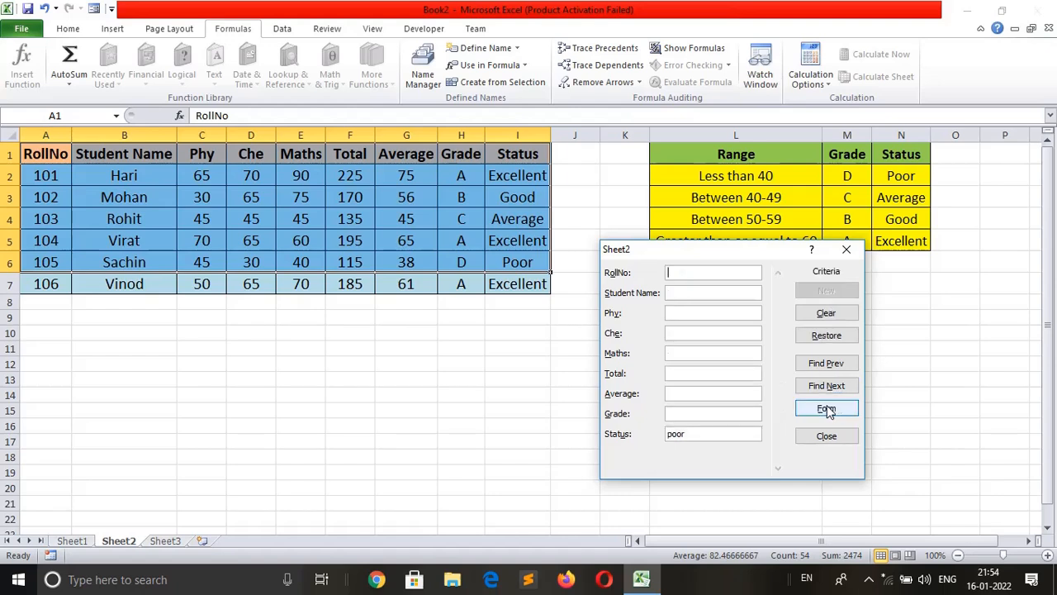
{"action": "left_click", "coordinate": [826, 314]}
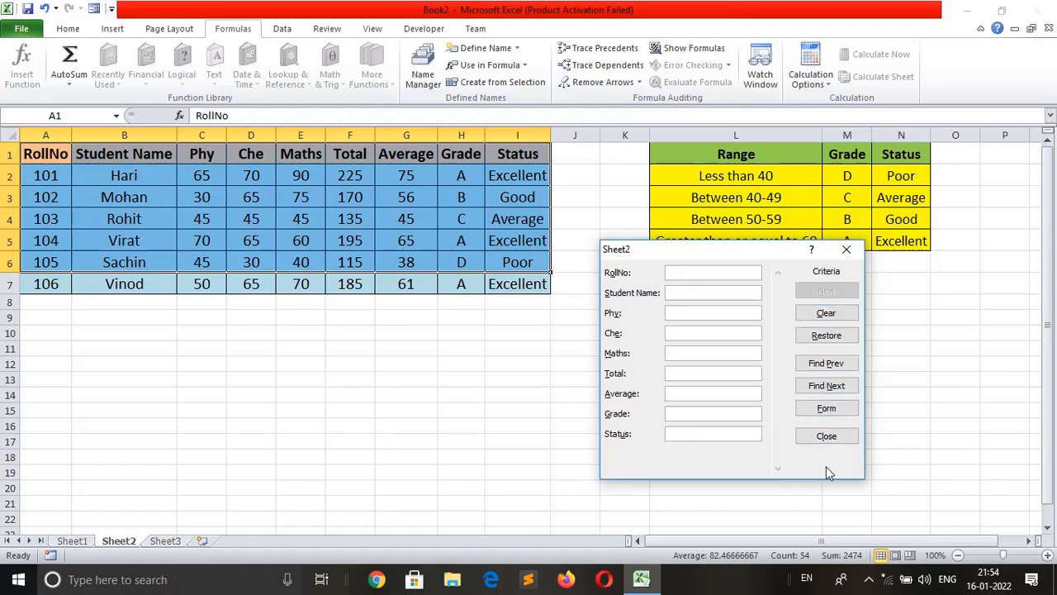
{"action": "left_click", "coordinate": [821, 410]}
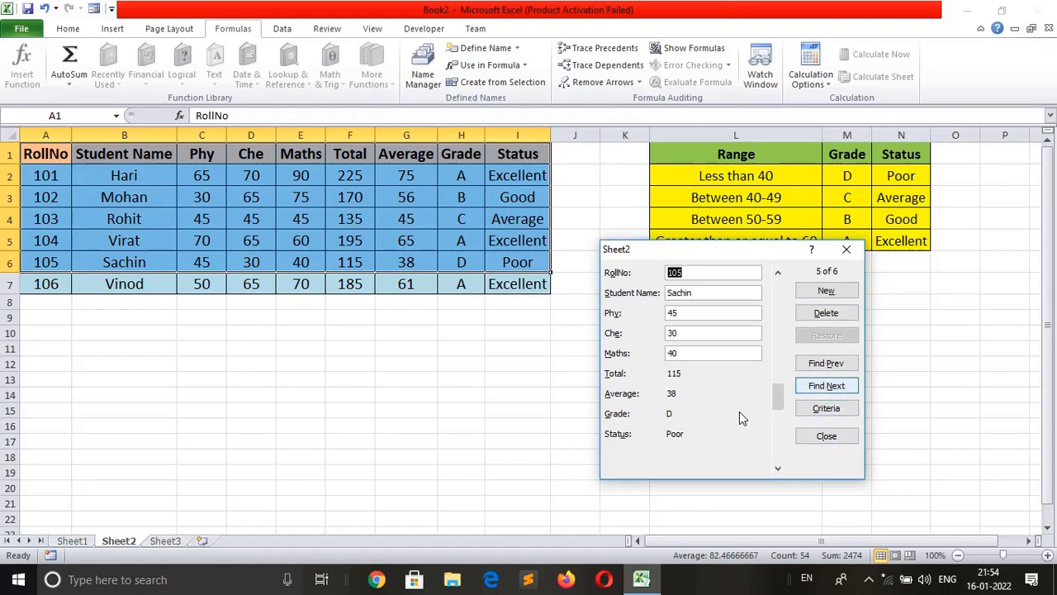
Step: Browse the unfiltered student records backward and forward, close the data form, and select an empty cell below the table
{"action": "left_click", "coordinate": [815, 367]}
{"action": "left_click", "coordinate": [817, 369]}
{"action": "left_click", "coordinate": [817, 369]}
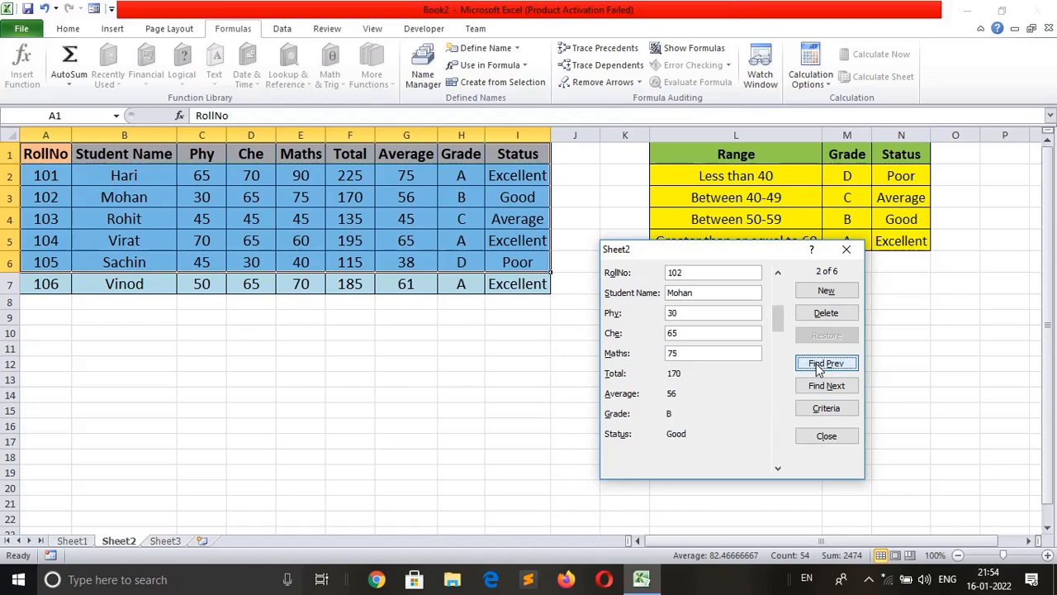
{"action": "left_click", "coordinate": [818, 369]}
{"action": "left_click", "coordinate": [818, 369]}
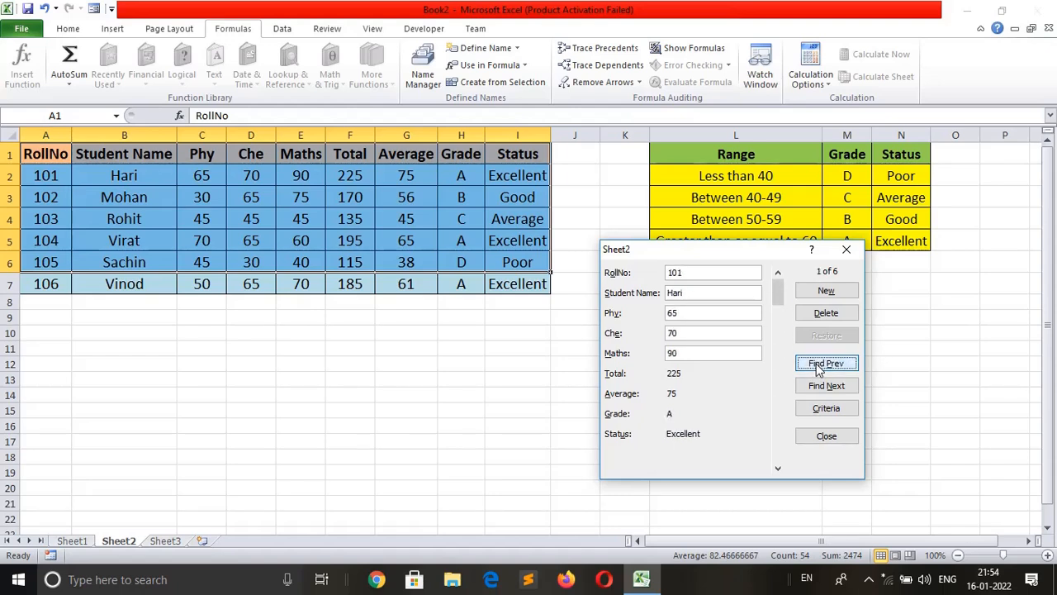
{"action": "left_click", "coordinate": [834, 388]}
{"action": "left_click", "coordinate": [834, 387]}
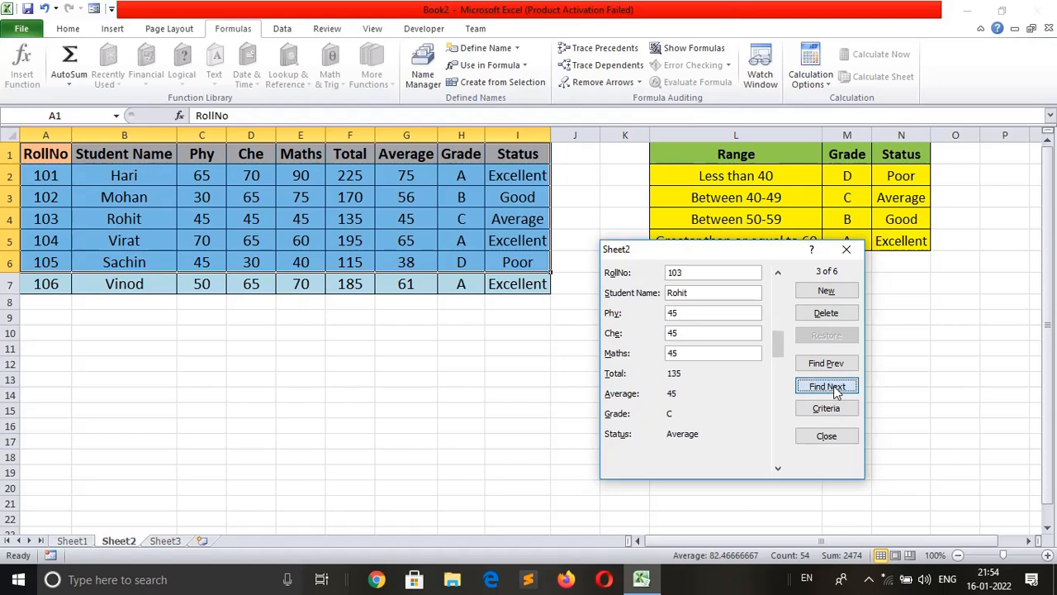
{"action": "left_click", "coordinate": [834, 387]}
{"action": "left_click", "coordinate": [834, 386]}
{"action": "left_click", "coordinate": [834, 386]}
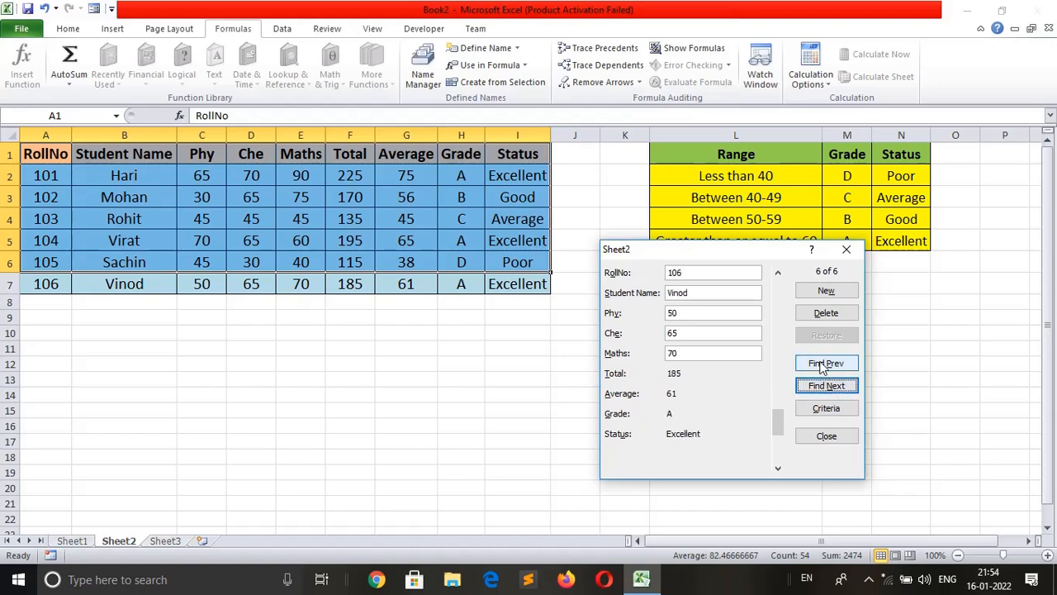
{"action": "left_click", "coordinate": [824, 367]}
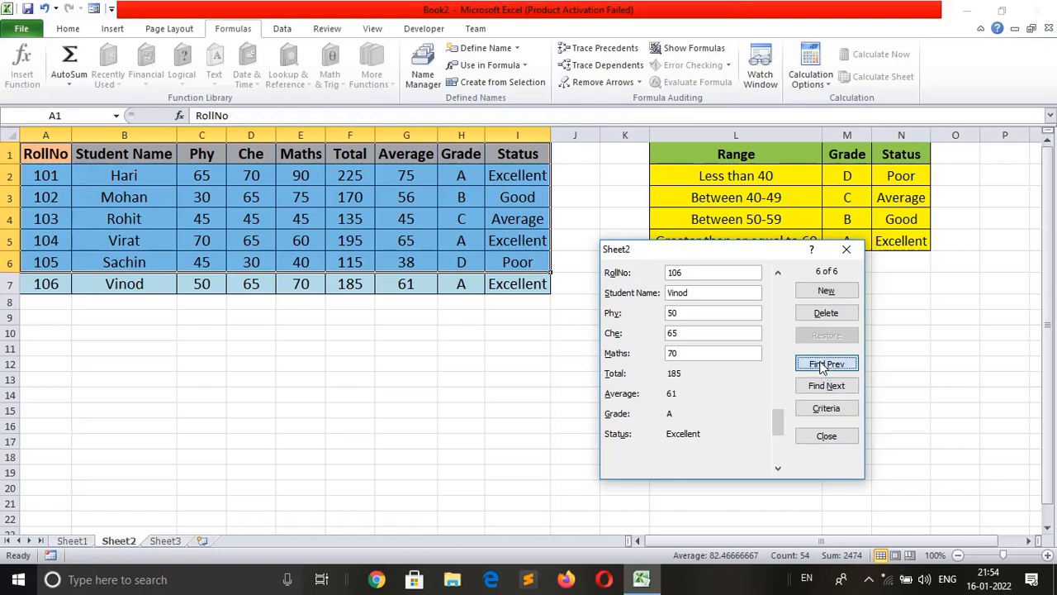
{"action": "left_click", "coordinate": [823, 367]}
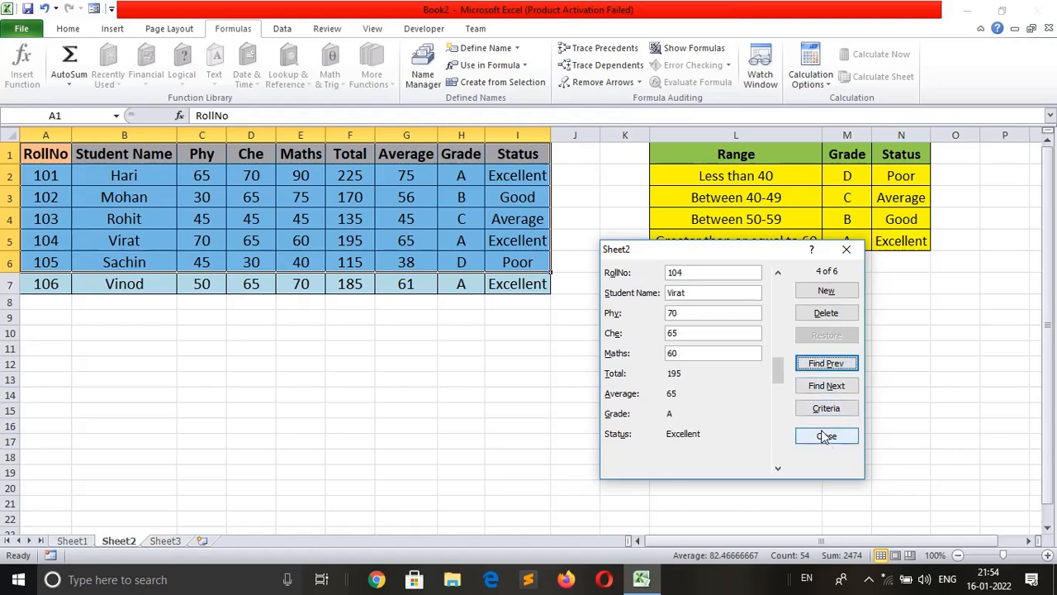
{"action": "left_click", "coordinate": [846, 252]}
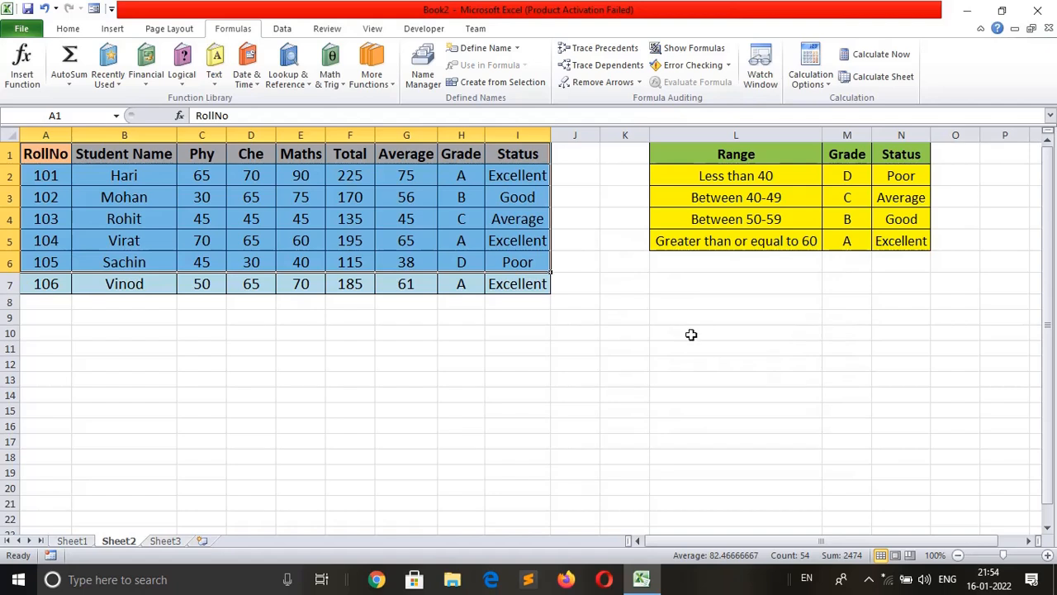
{"action": "left_click", "coordinate": [503, 361]}
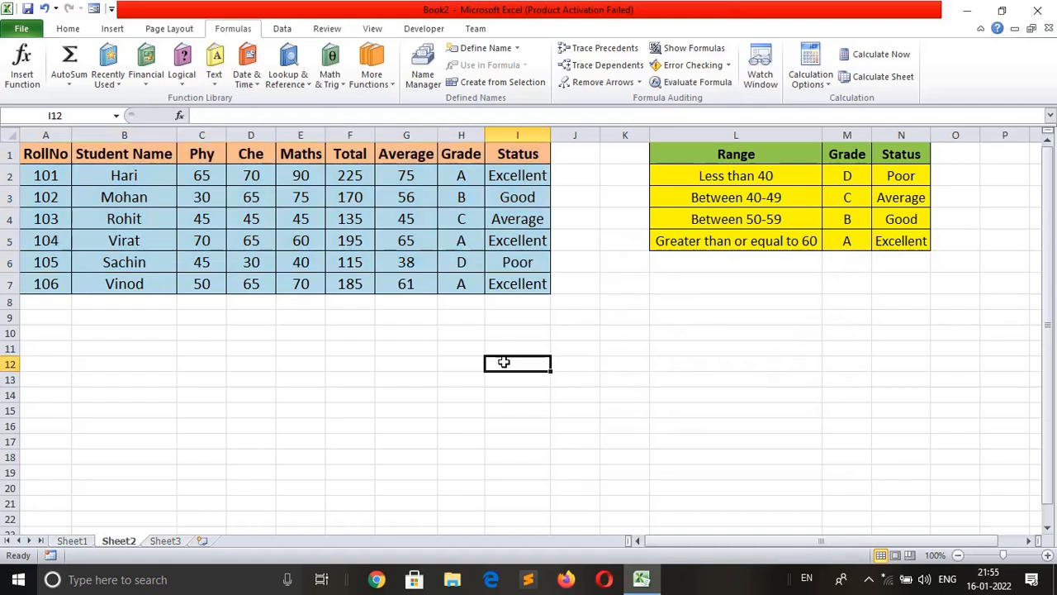